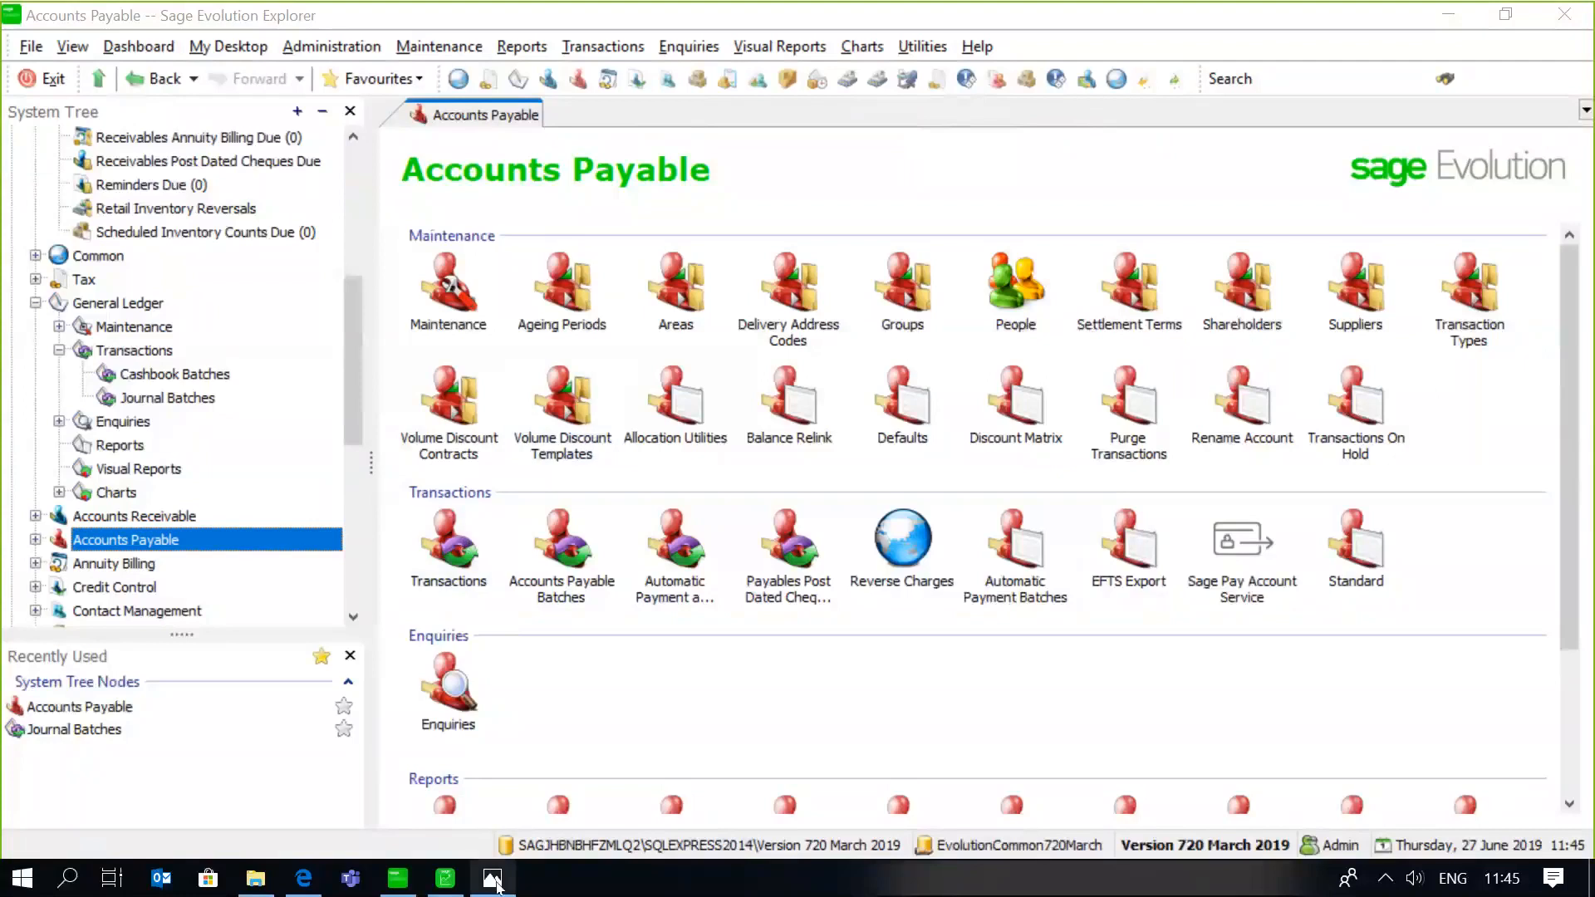
Switch to Photos and view the Diagnostic1.png screenshot of the setup components, which include Diagnostic Tool.
click(494, 879)
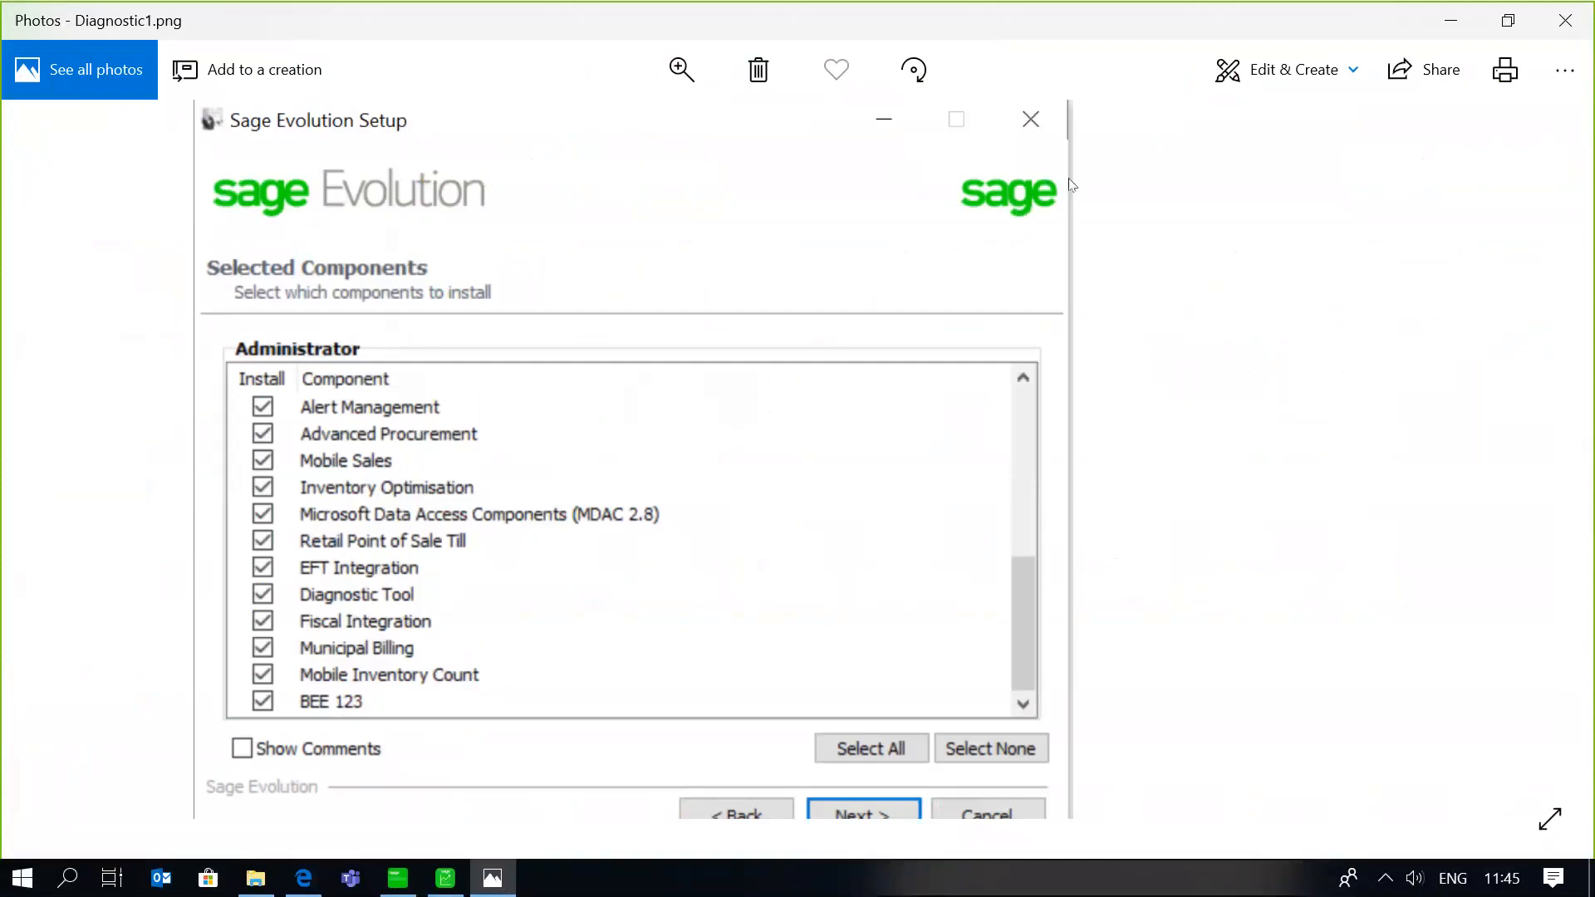
click(1452, 28)
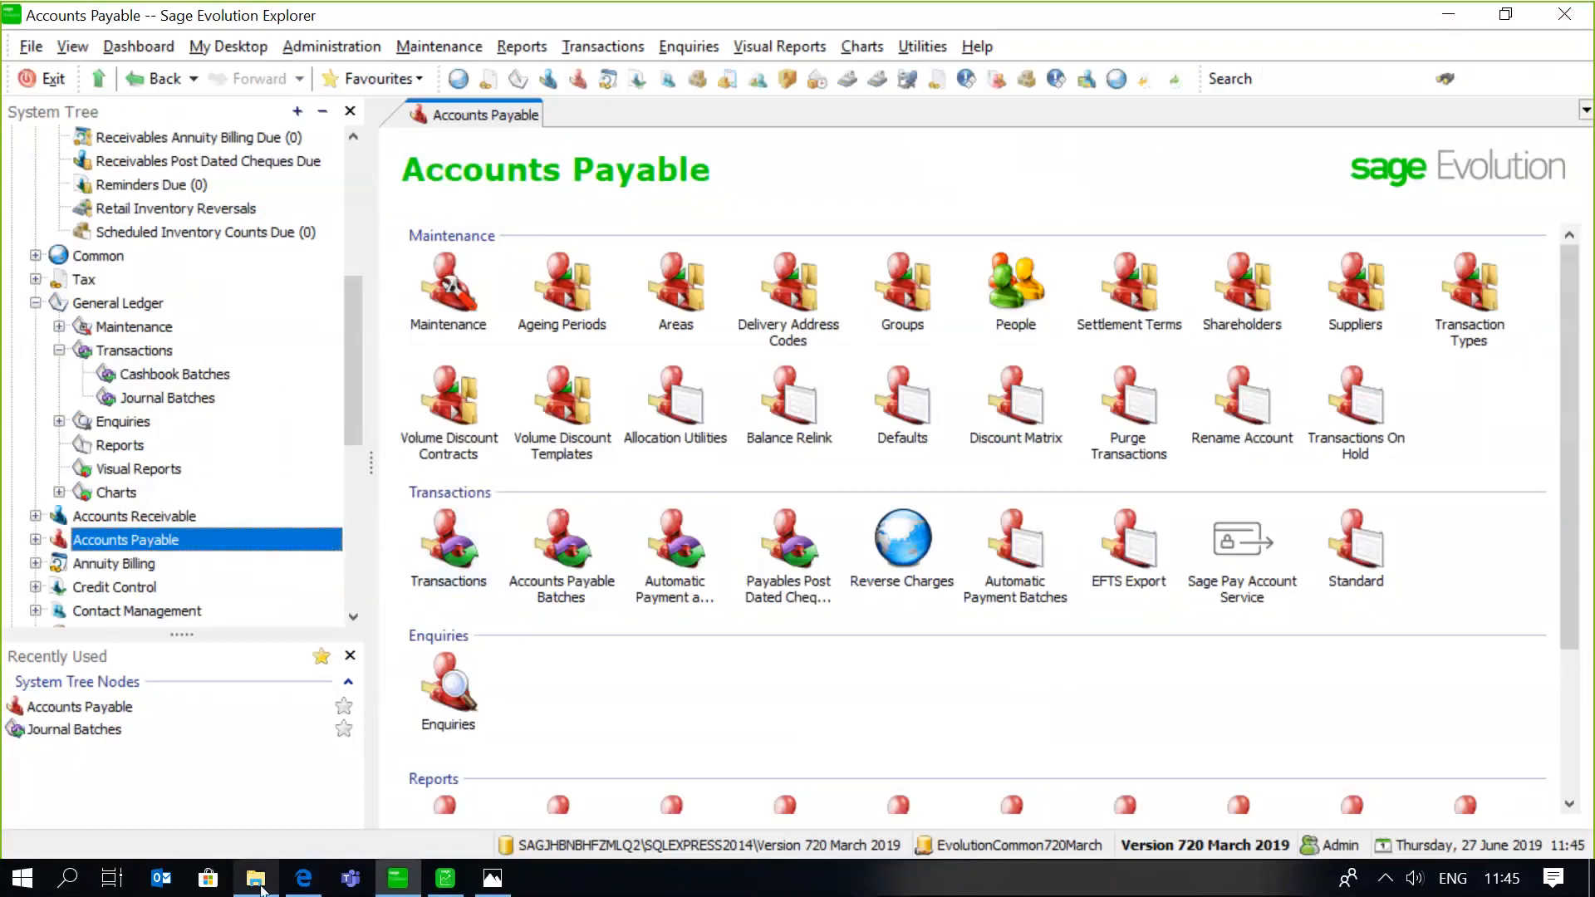
In File Explorer, open the Diagnostic Tool folder inside Sage Evolution and launch the DiagnosticTool application.
click(256, 878)
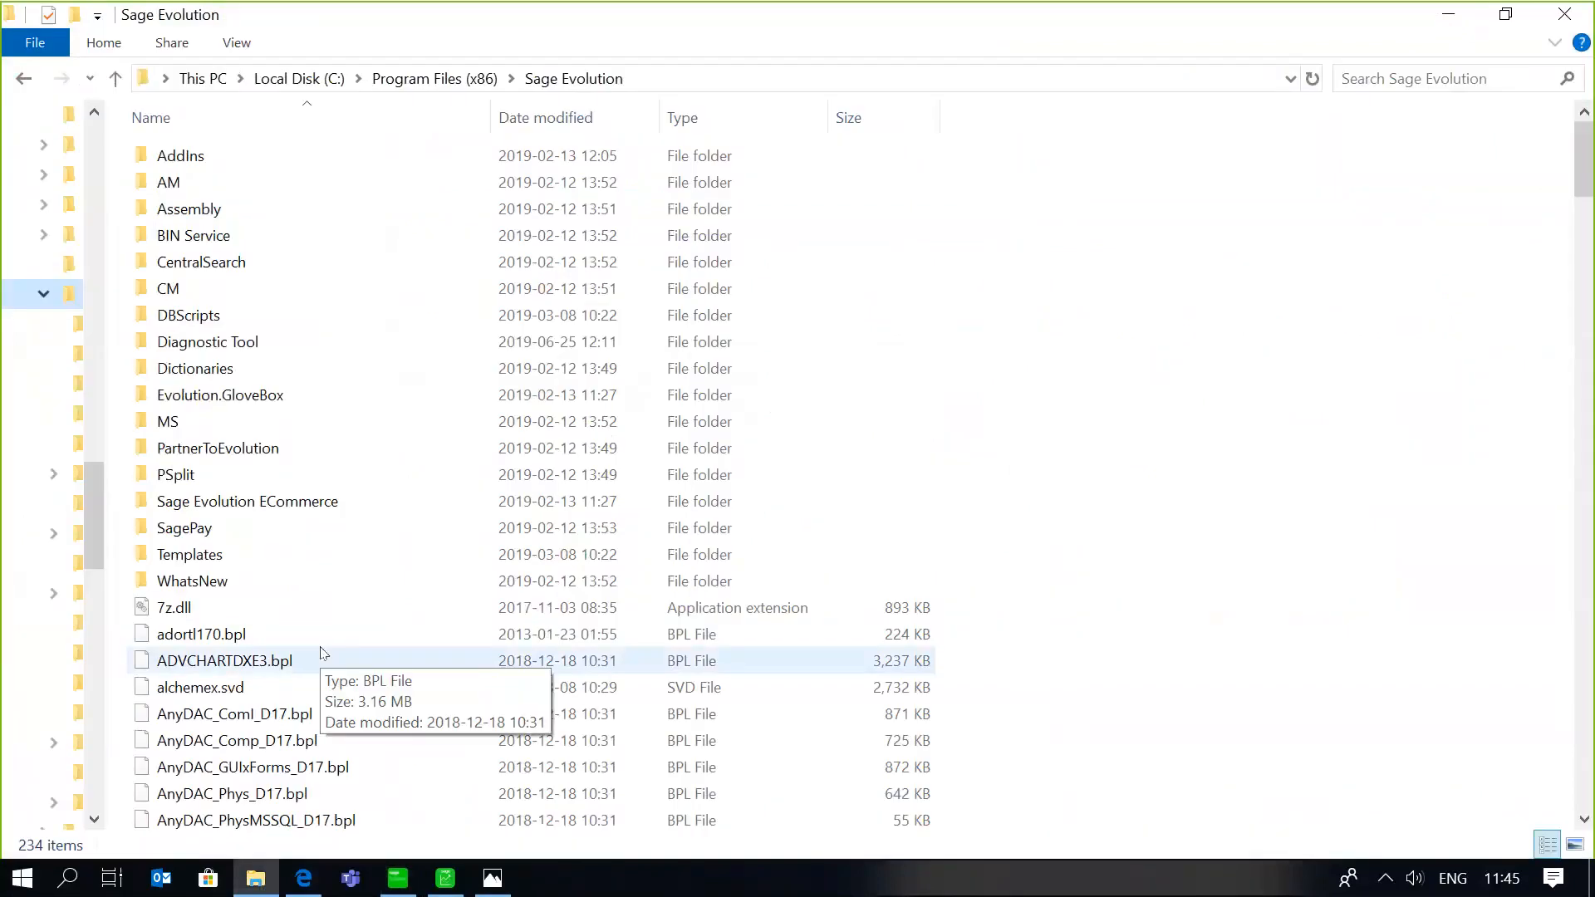
double_click(281, 354)
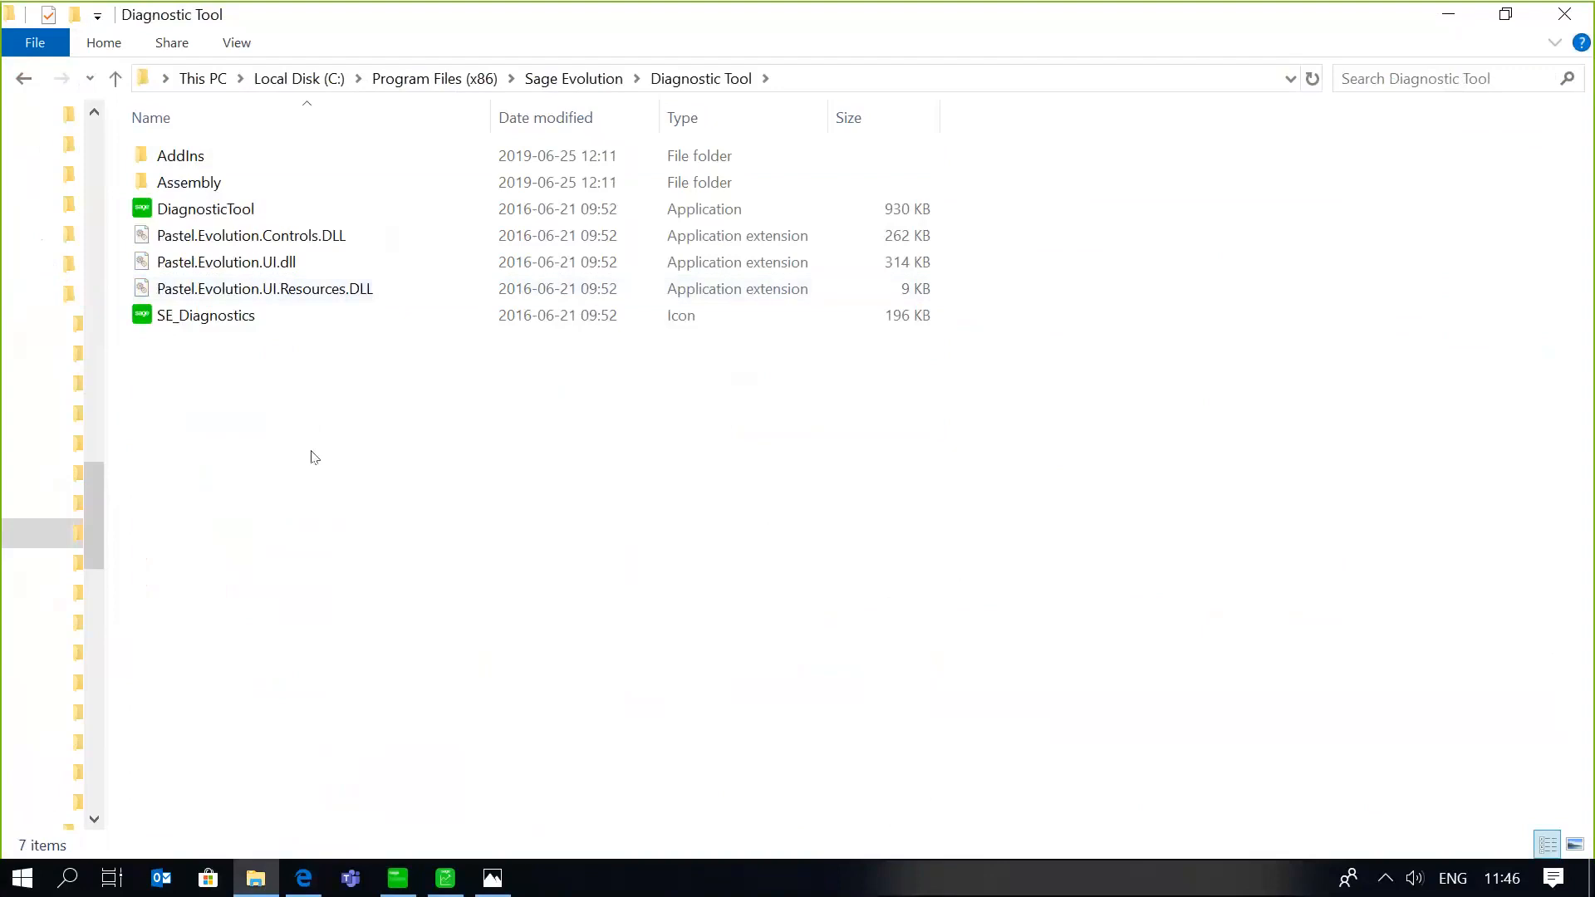
click(254, 216)
double_click(254, 216)
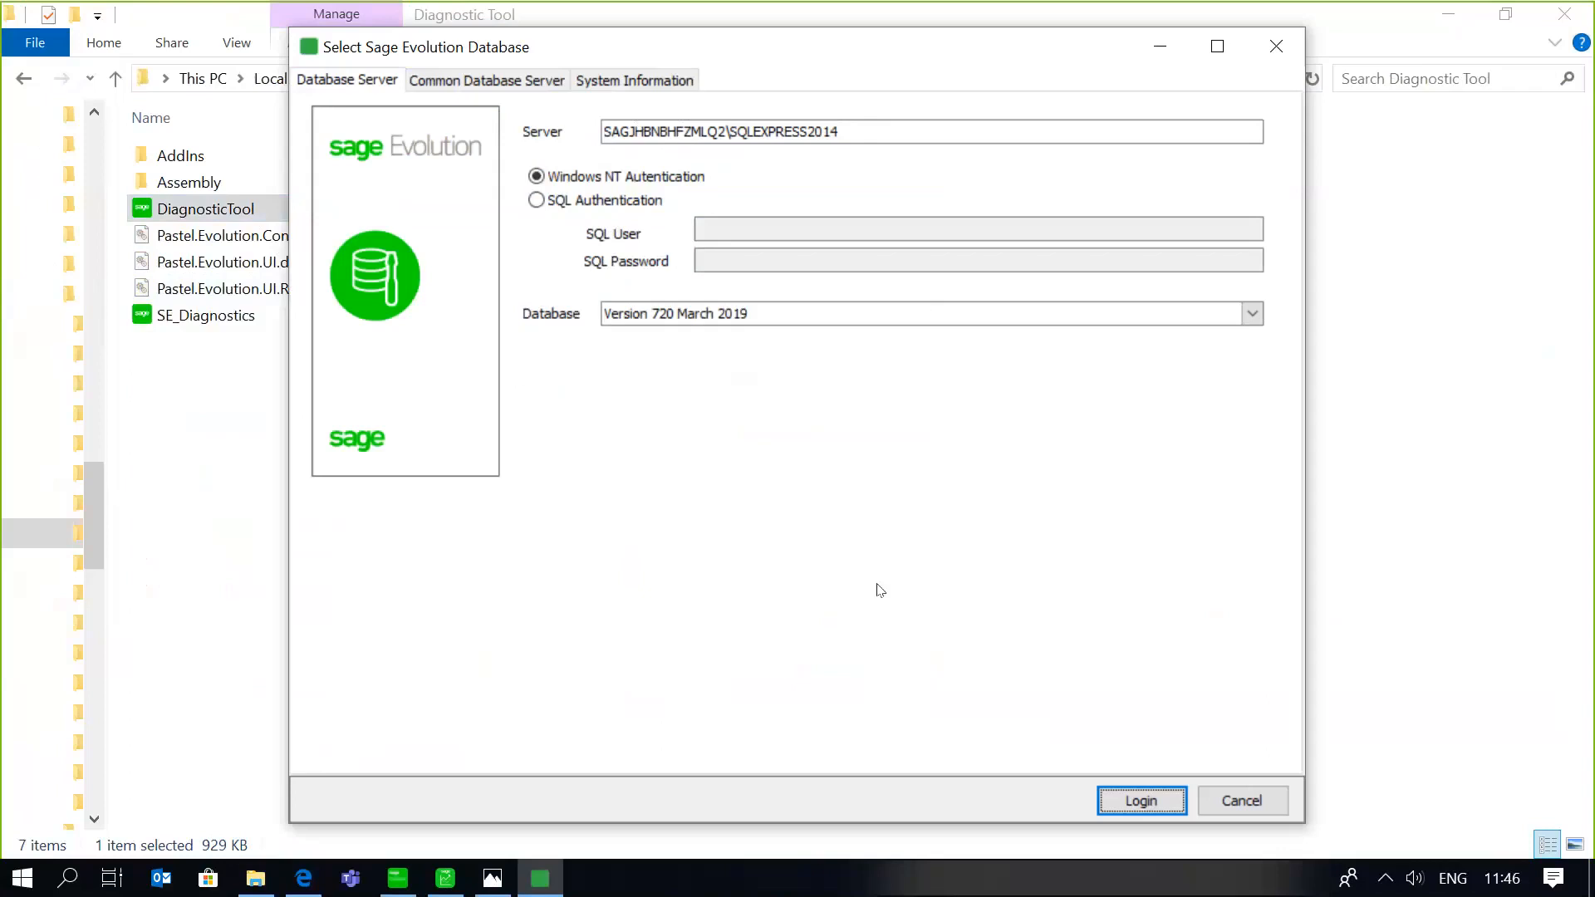
Examine the common database server settings and the system information options for both Server and Client.
click(526, 79)
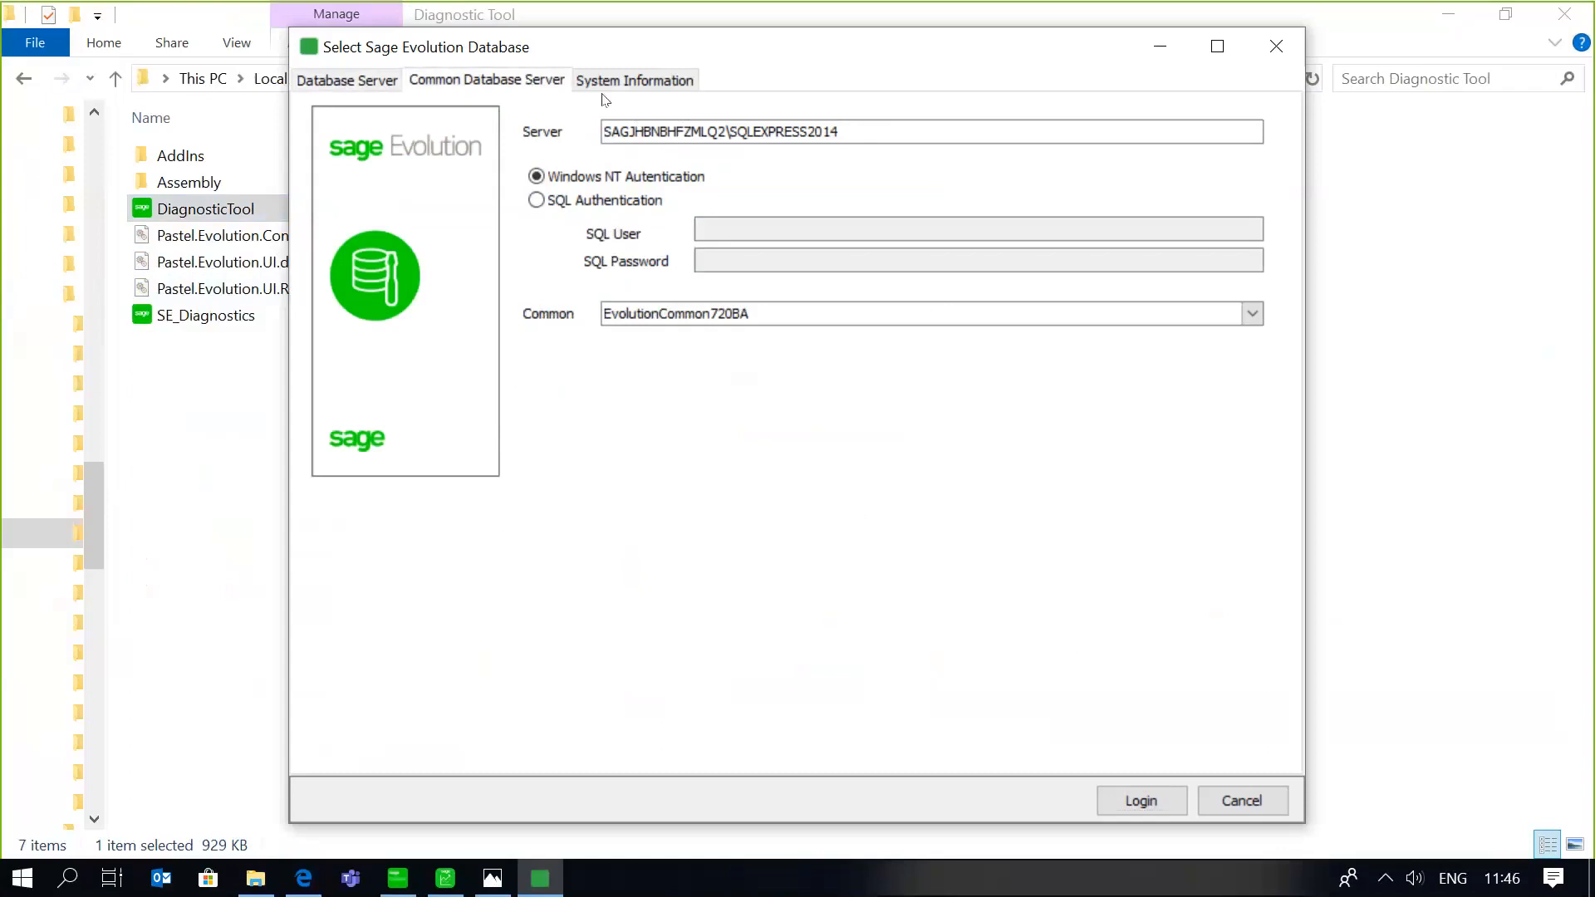
click(631, 87)
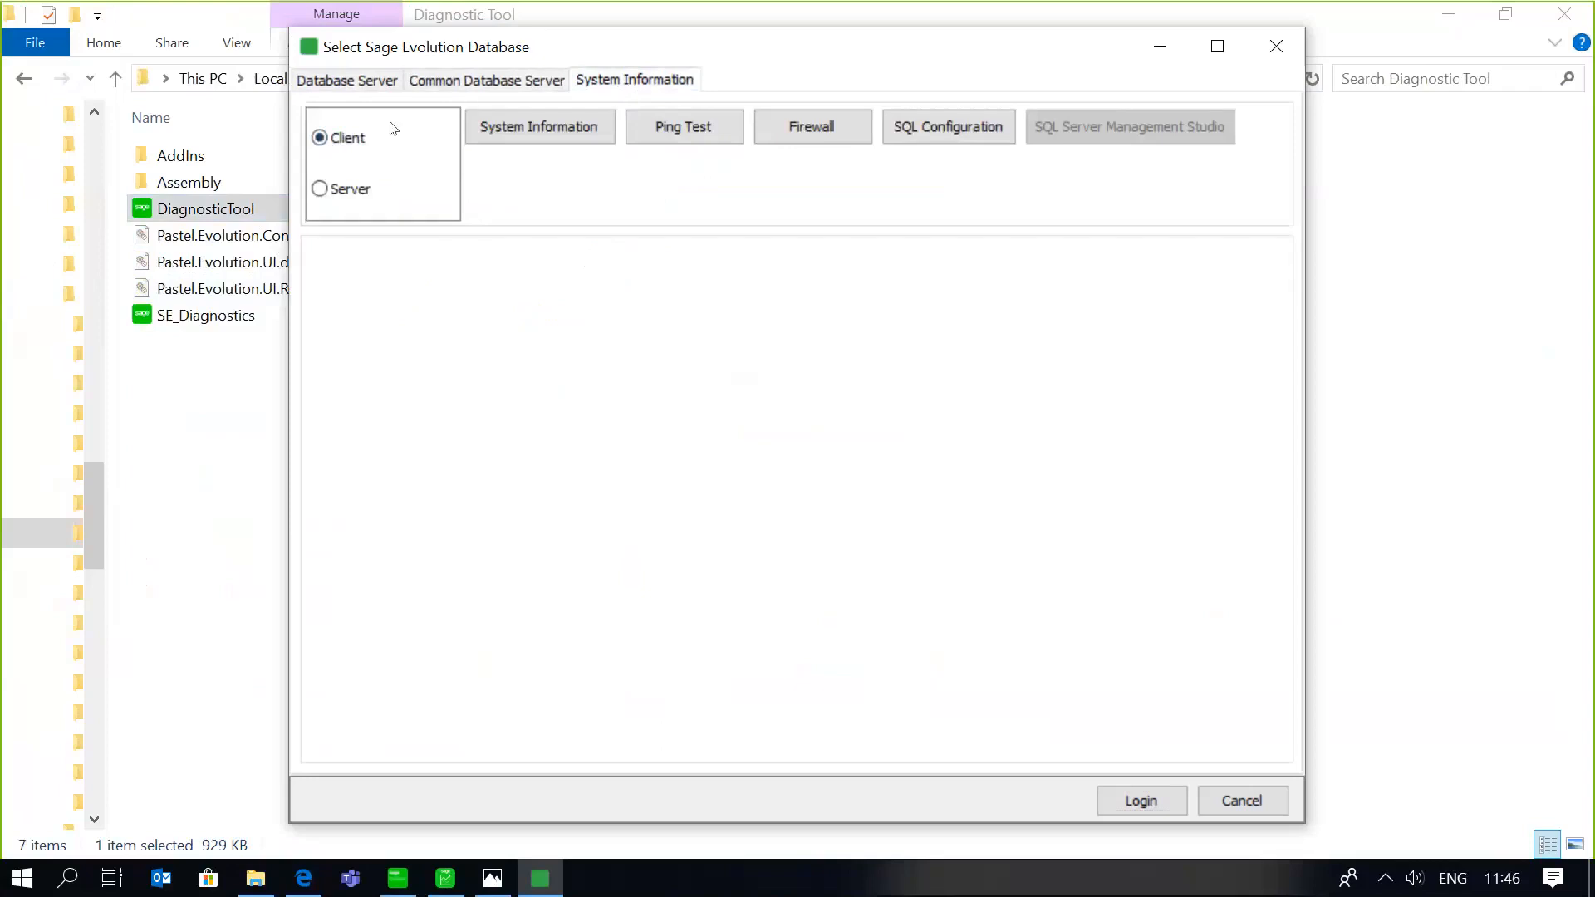
click(541, 133)
click(359, 189)
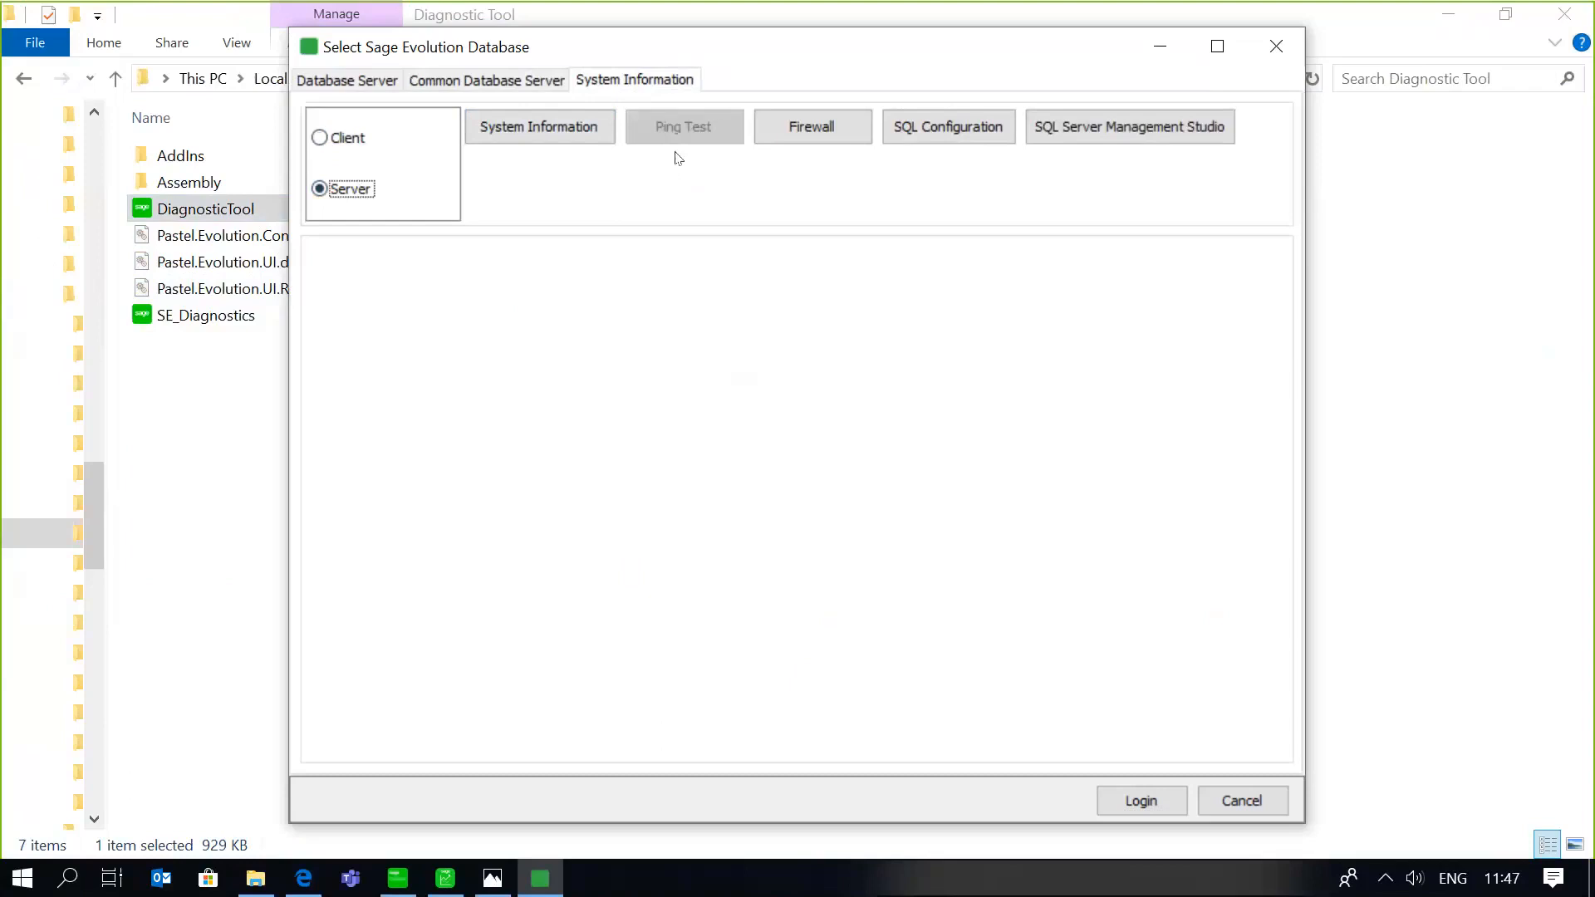
click(362, 138)
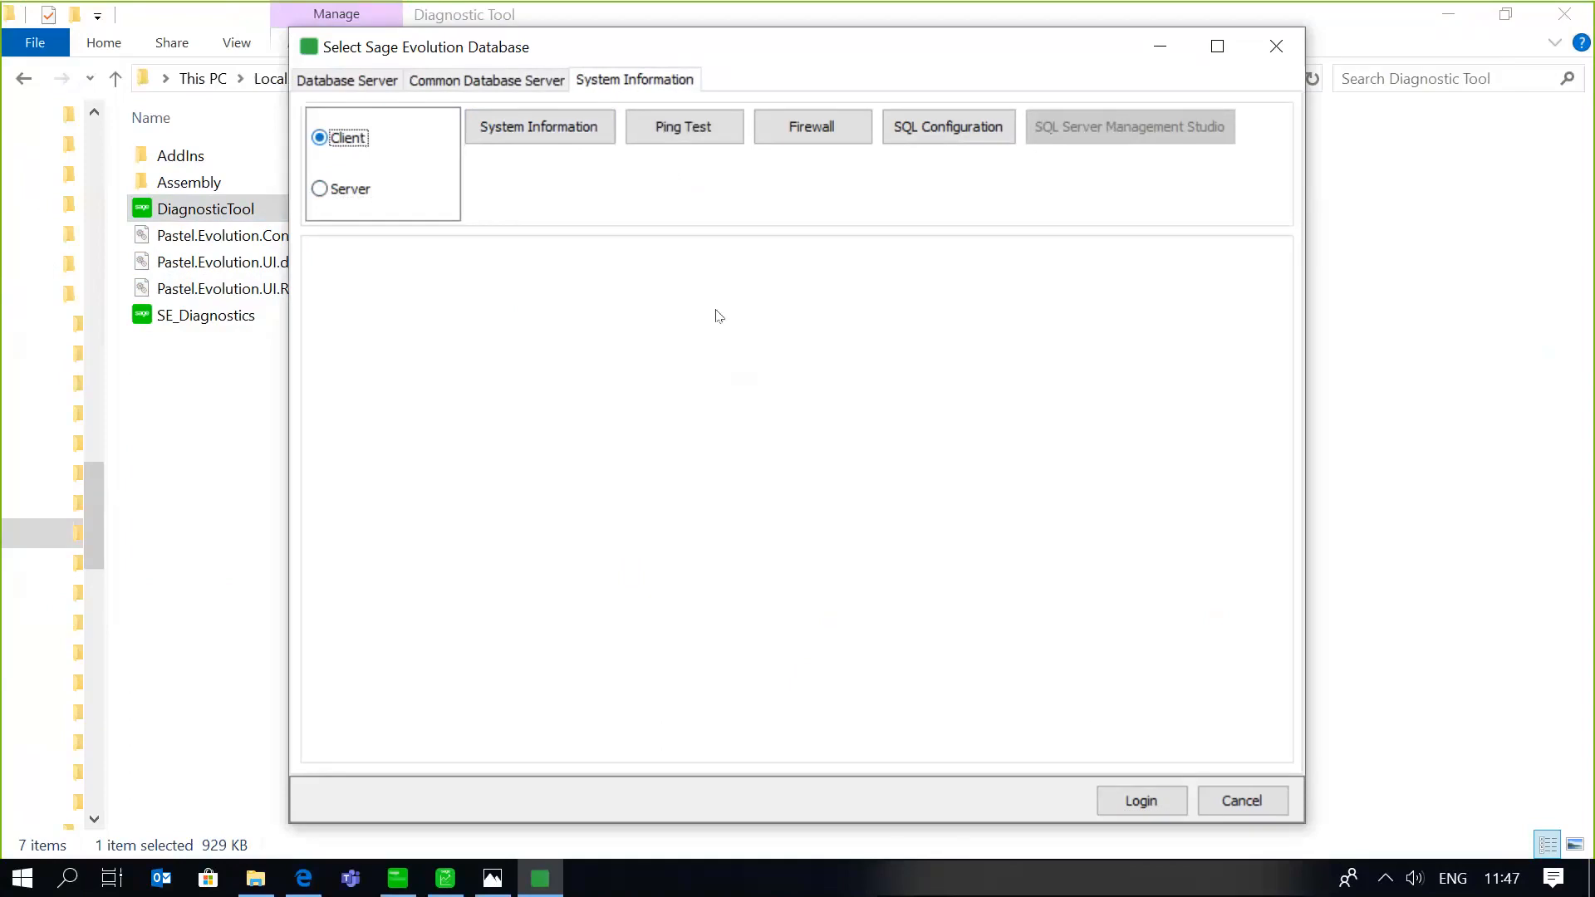
Log in to the Version 720 March 2019 database and open the Diagnostic Check.
click(1136, 802)
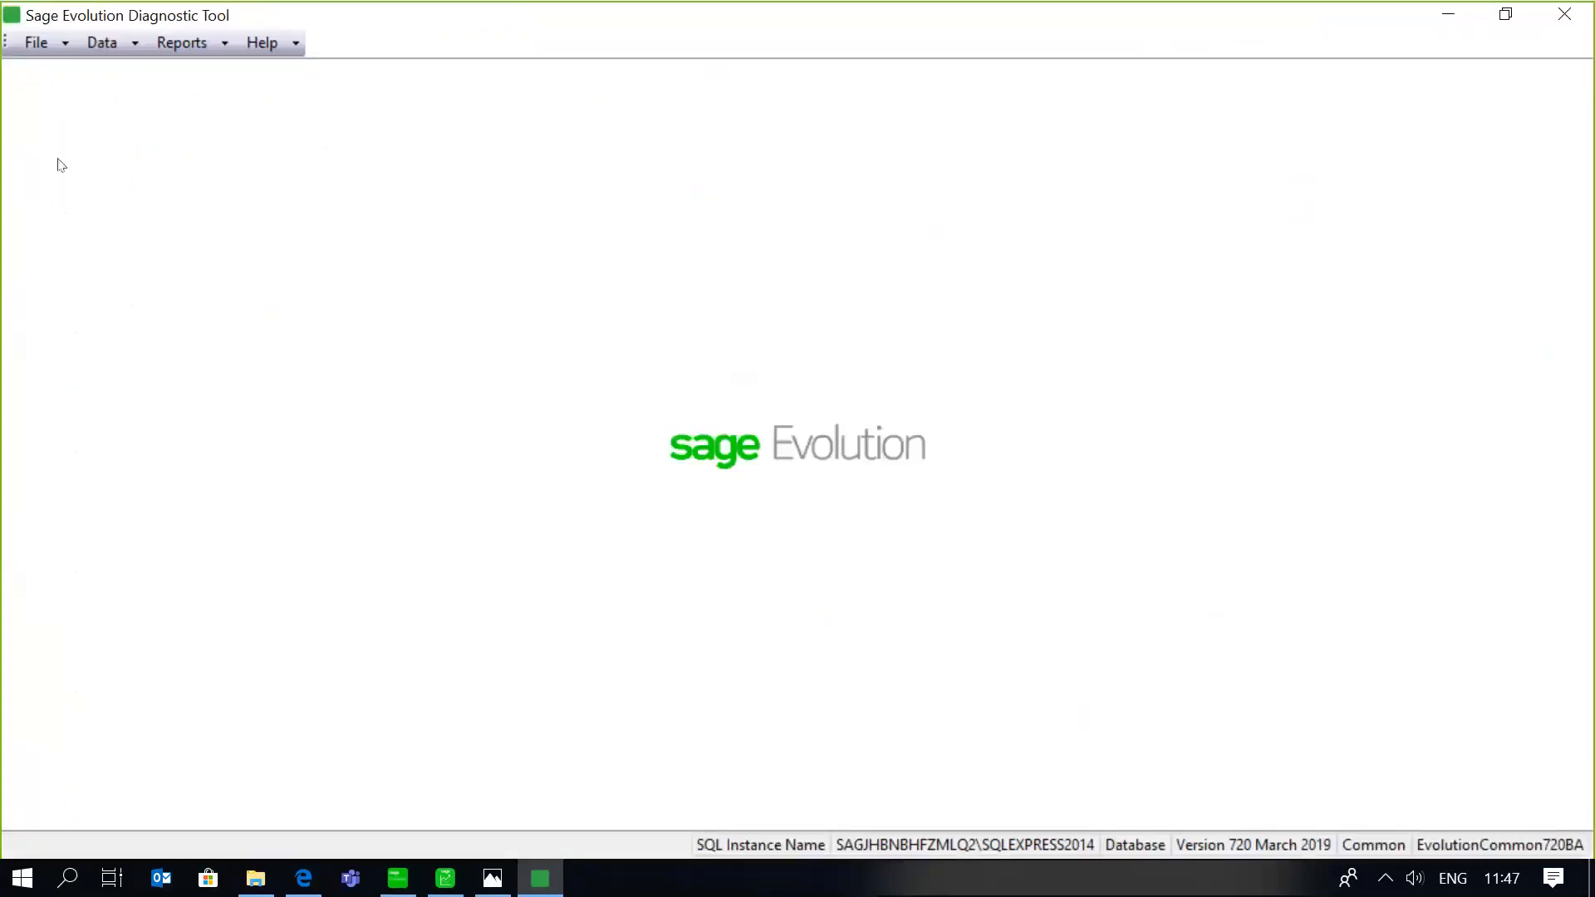
click(66, 46)
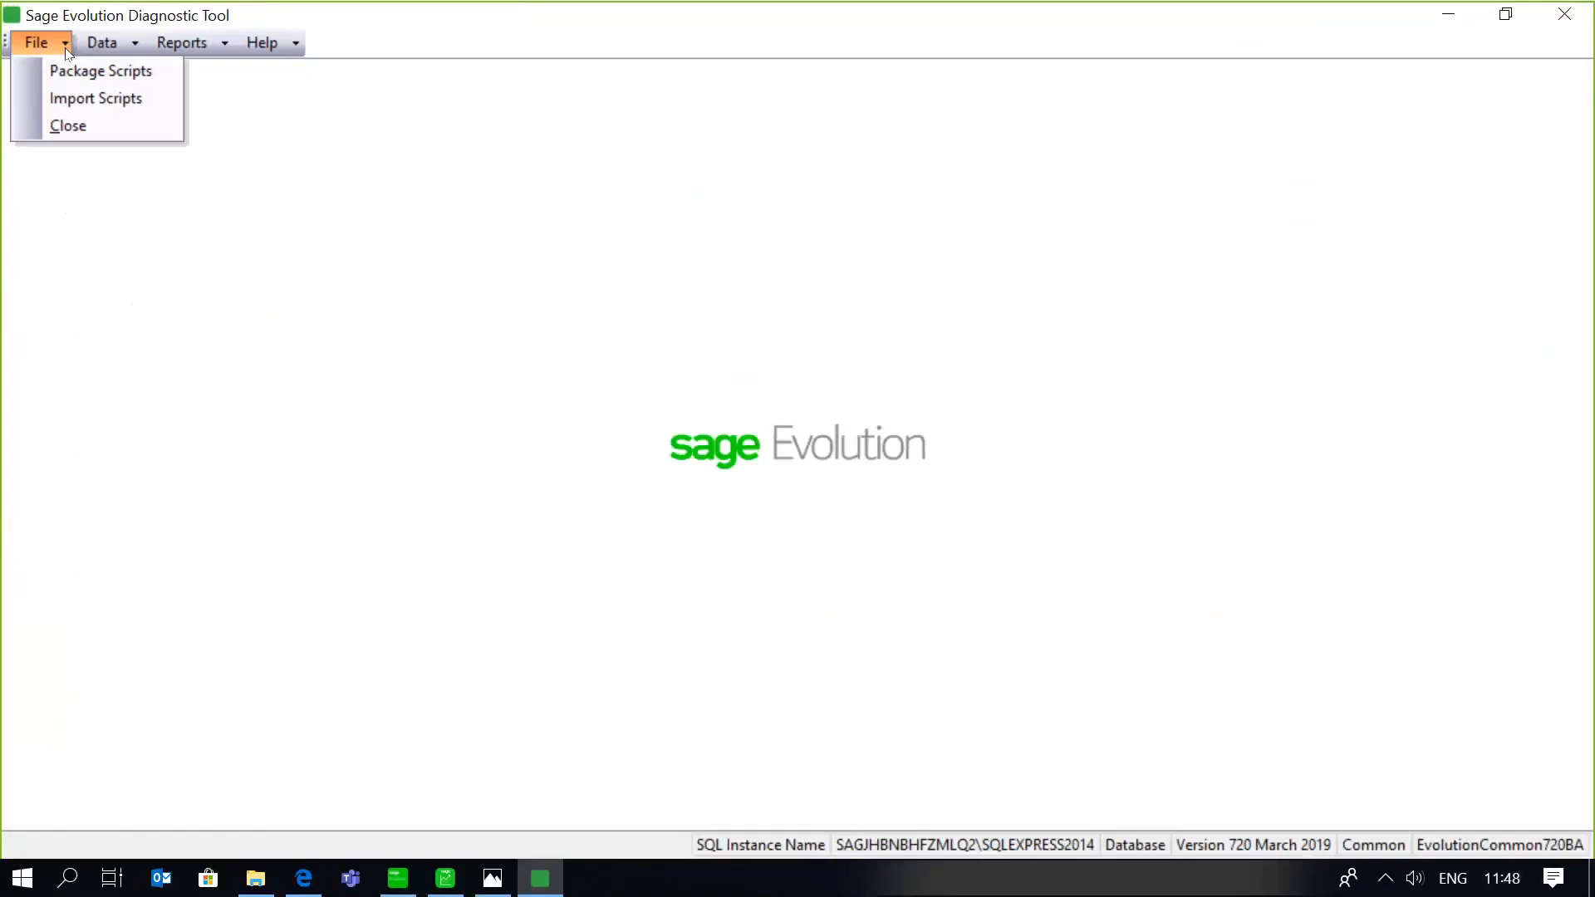
mouse_move(96, 47)
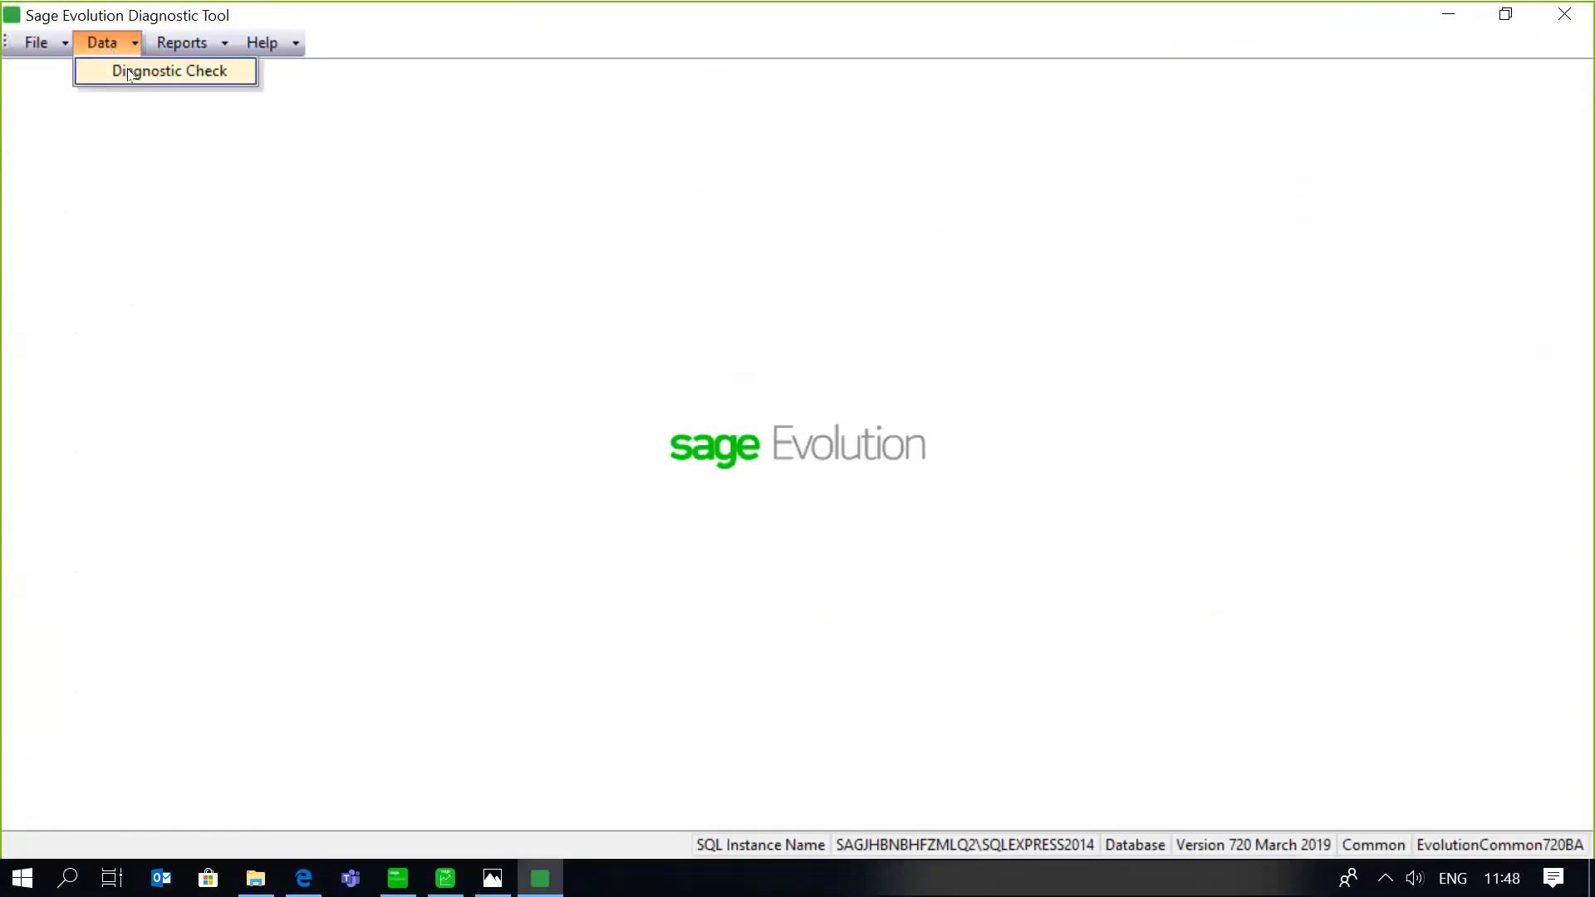
click(129, 72)
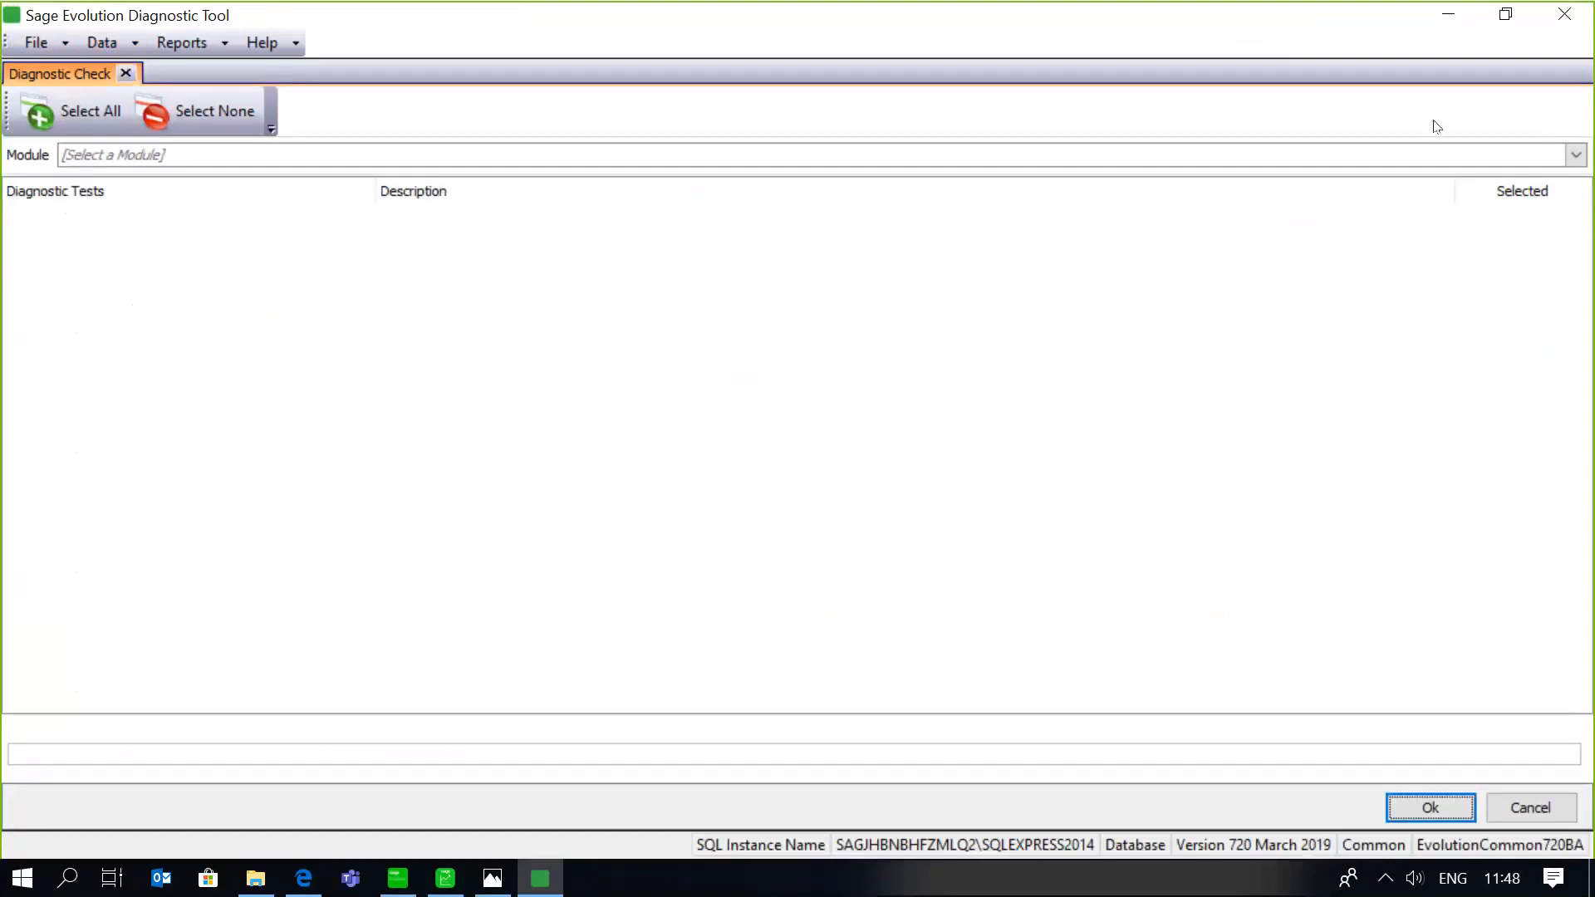
Examine the diagnostic tests available for the Accounts Payable, Accounts Receivable and Common modules.
click(1569, 155)
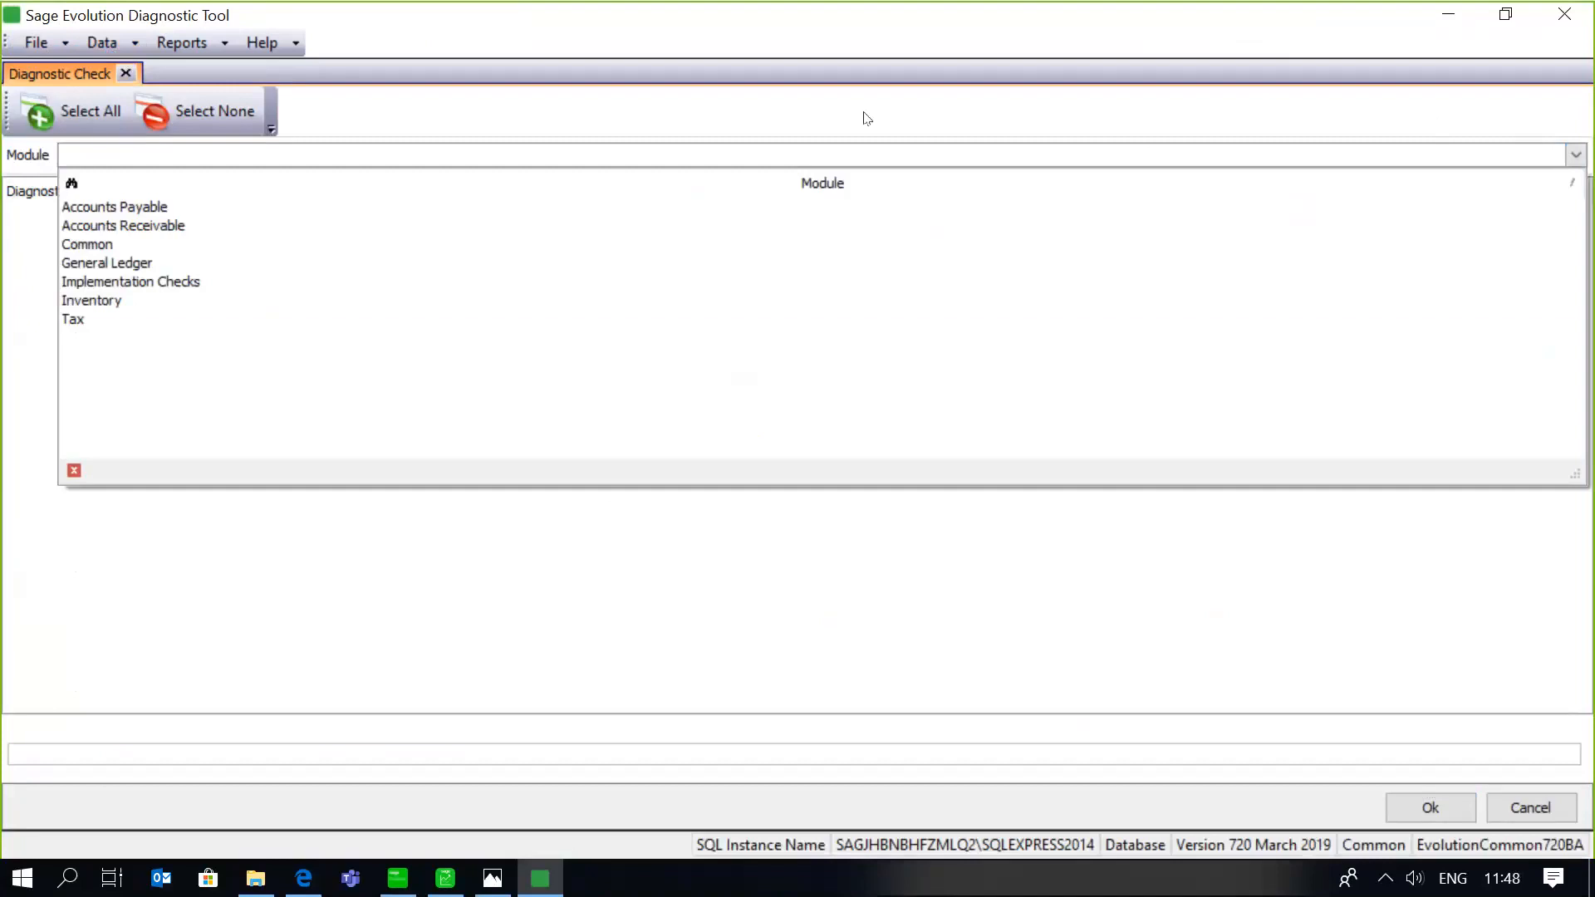
click(133, 209)
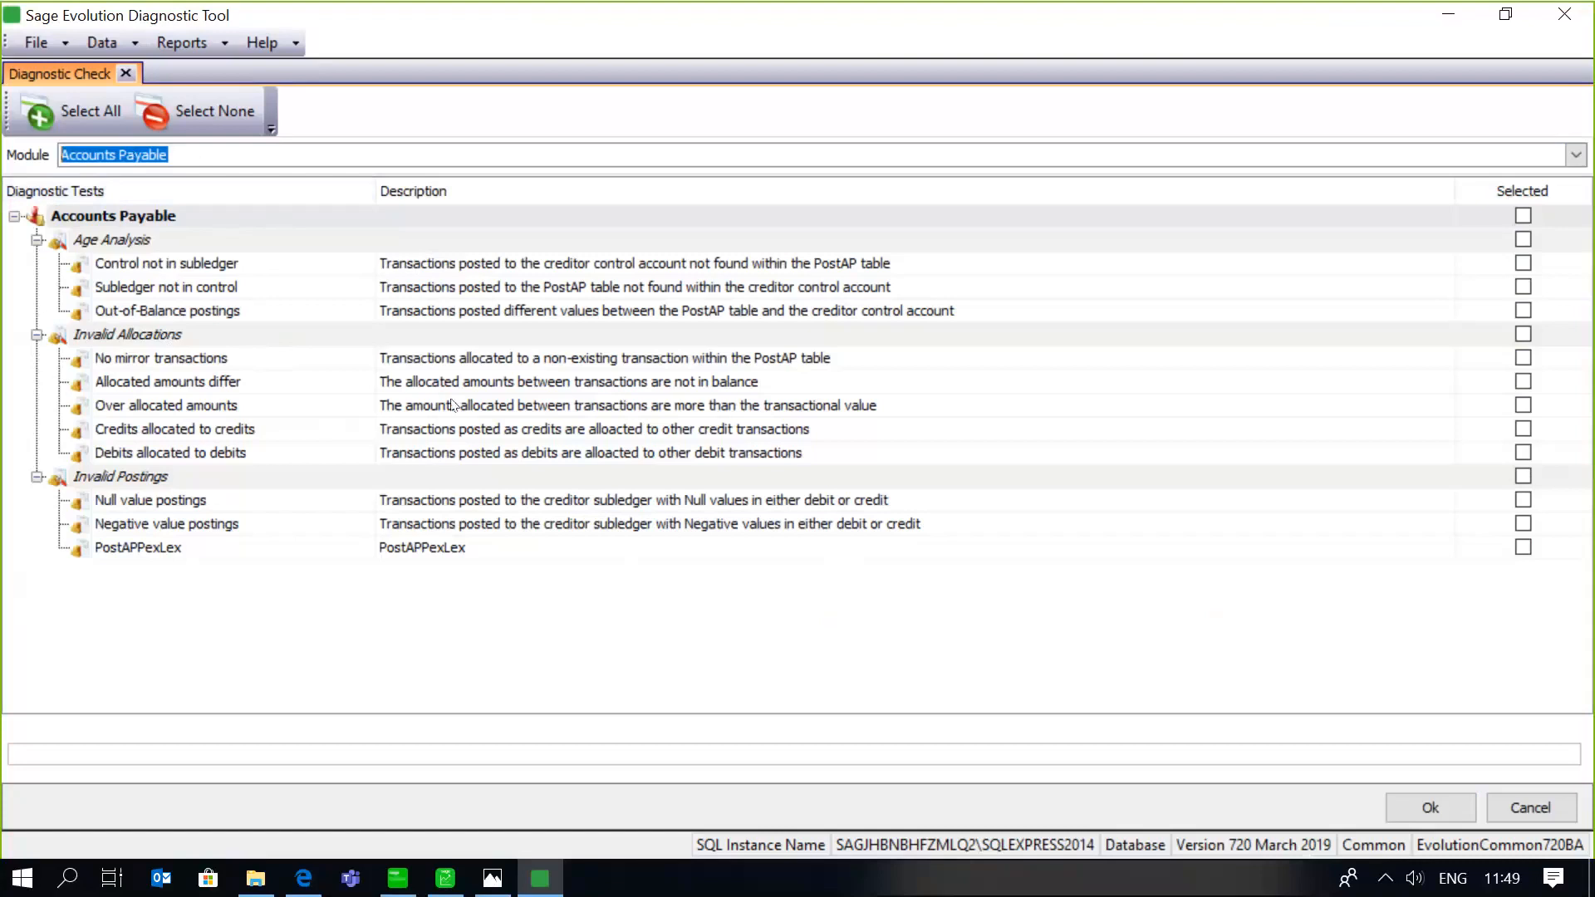
click(1575, 154)
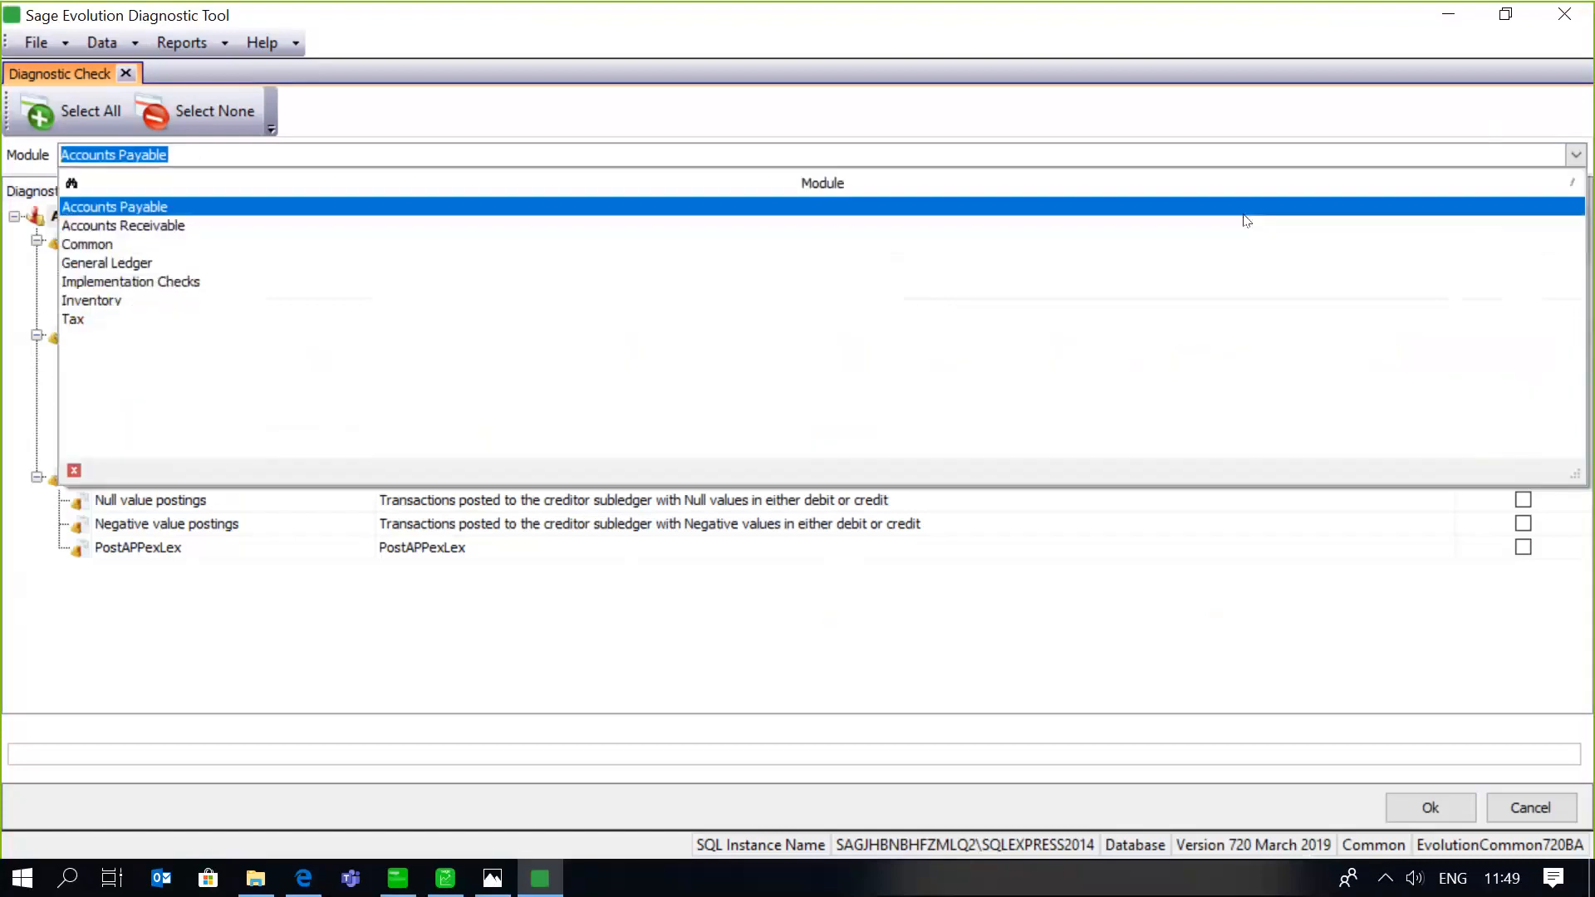
click(264, 233)
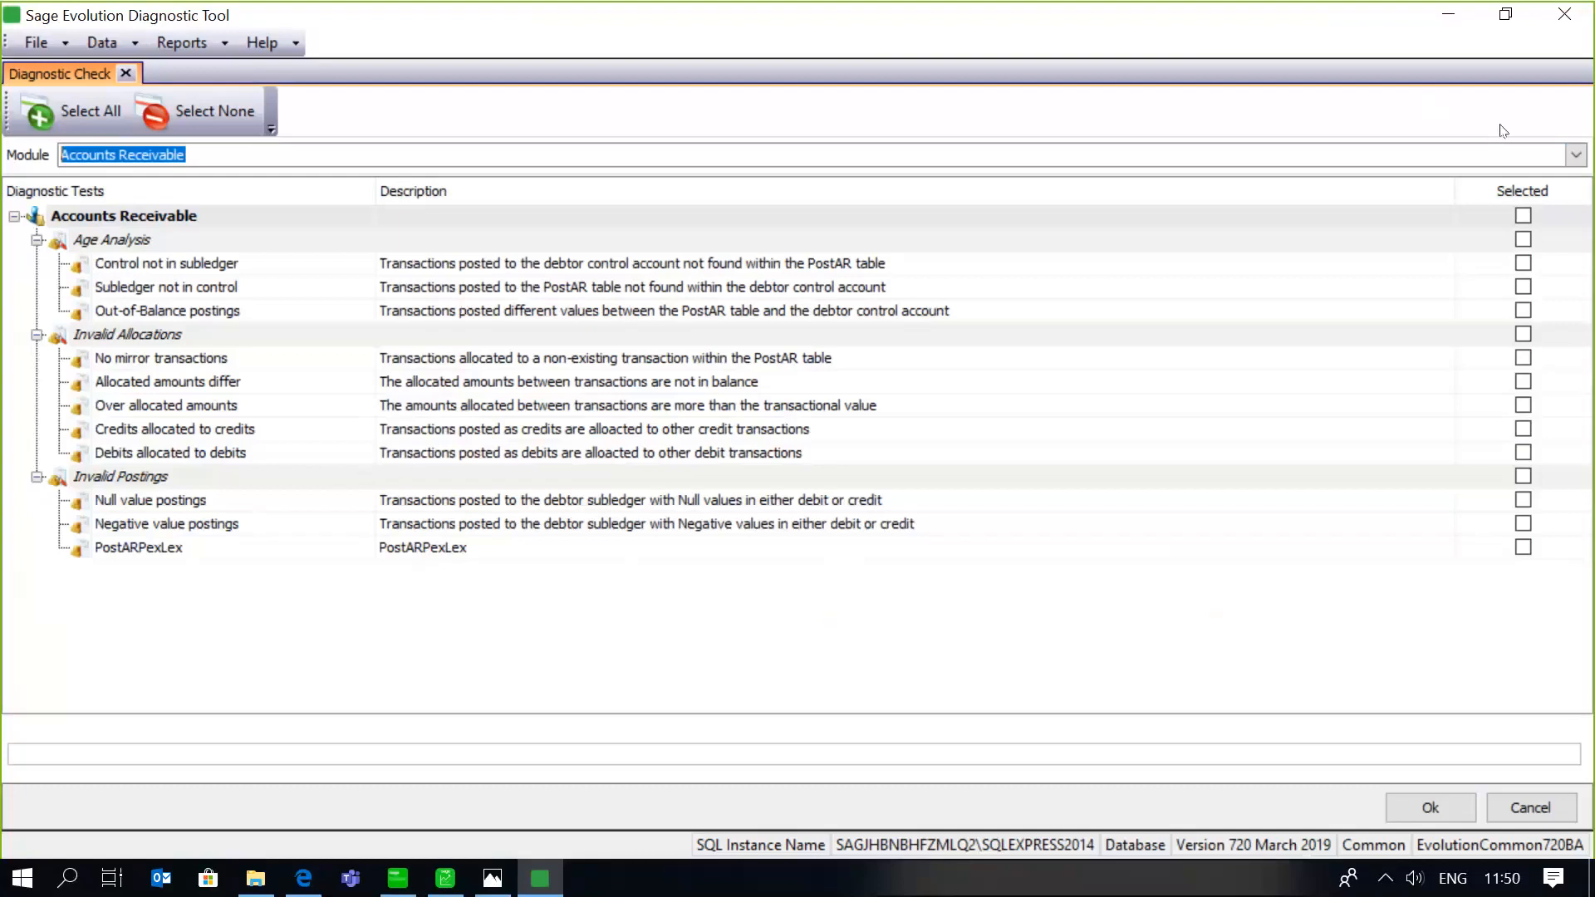
click(1576, 154)
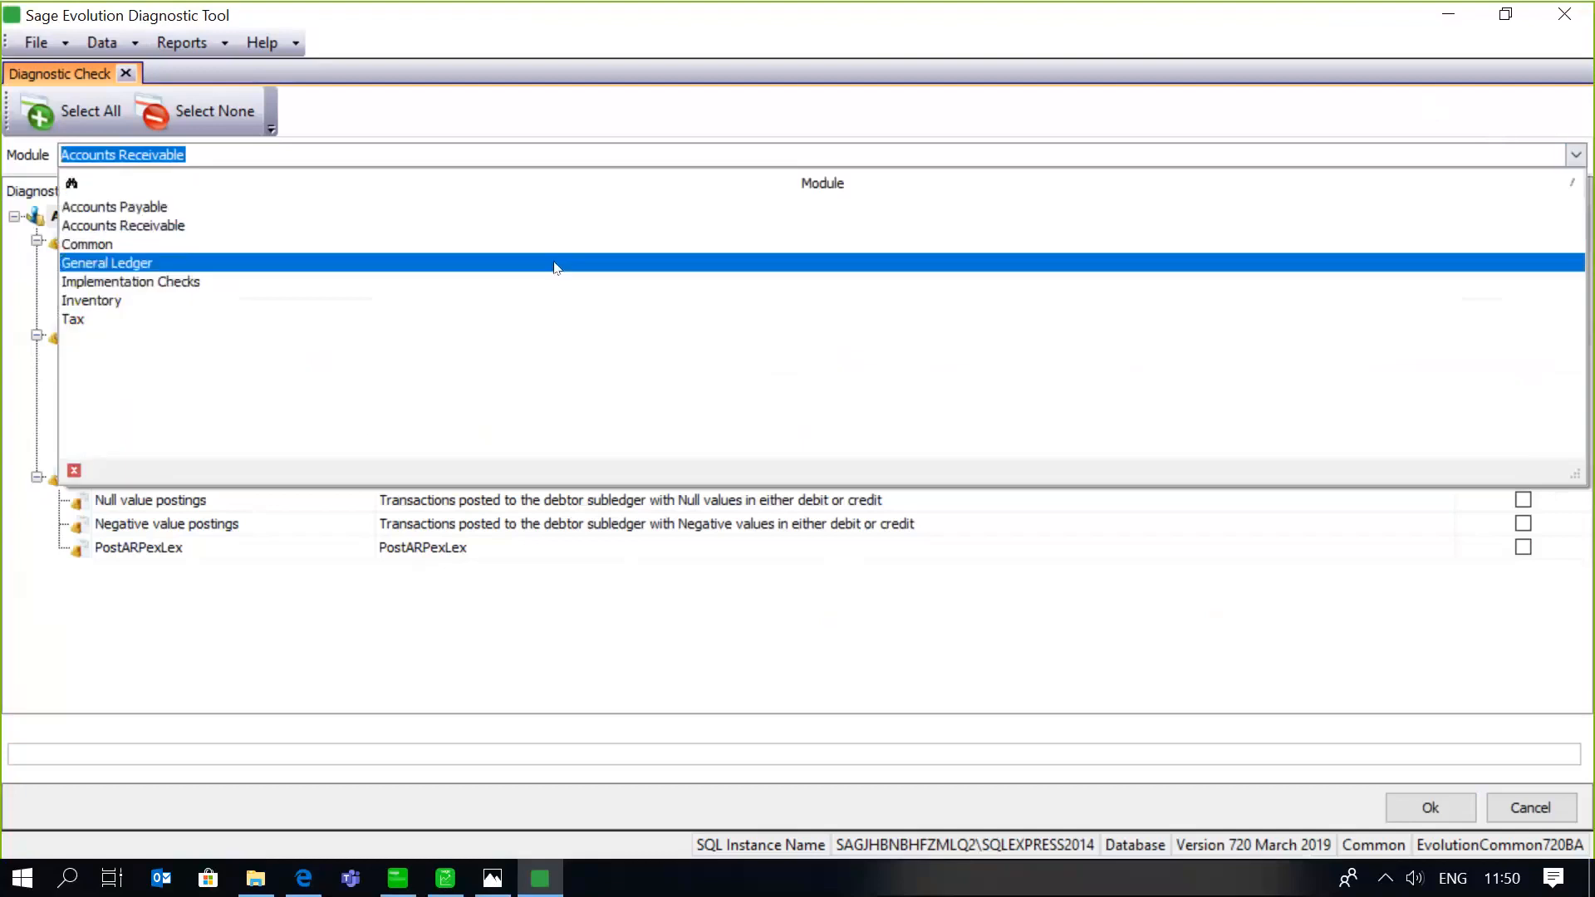
click(461, 252)
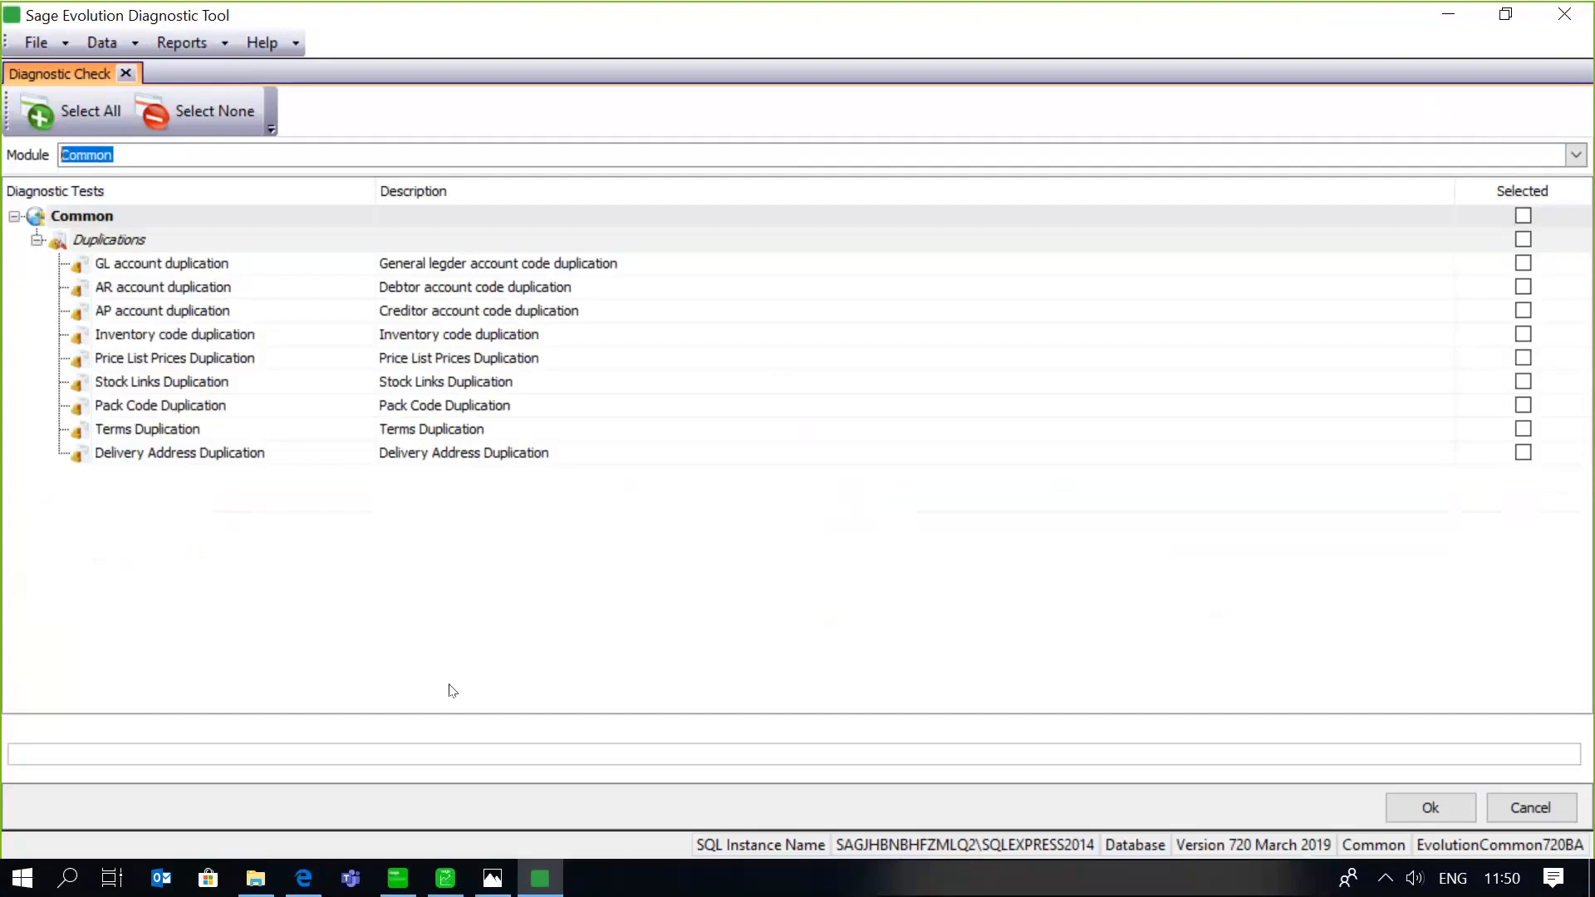
Examine the diagnostic tests available for the General Ledger, Implementation Checks, Inventory and Tax modules.
click(1572, 159)
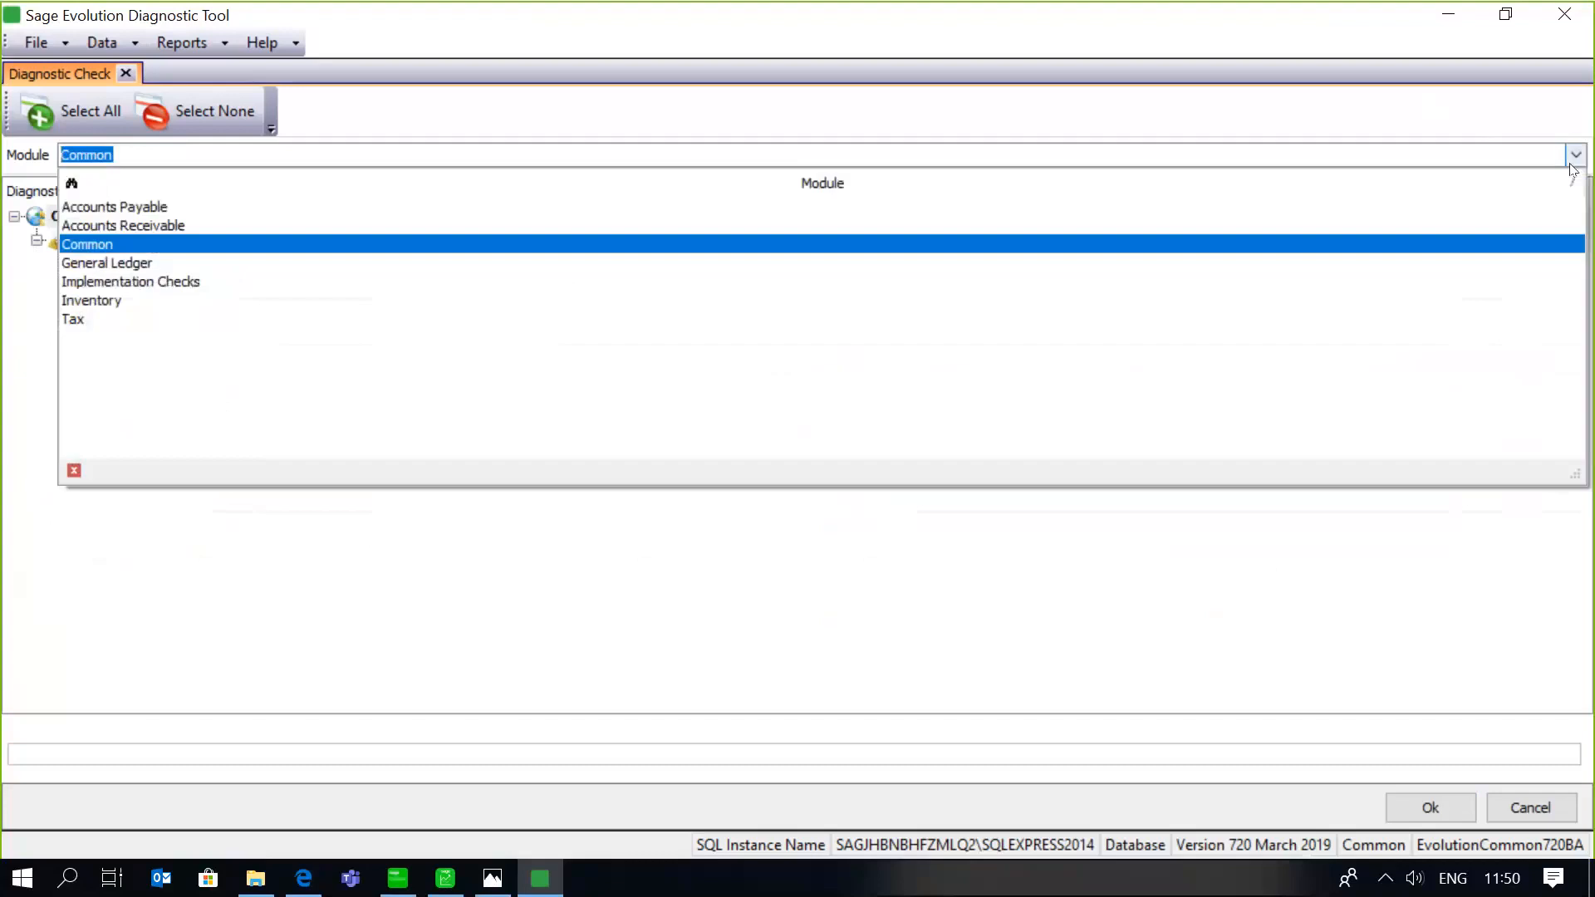
click(246, 264)
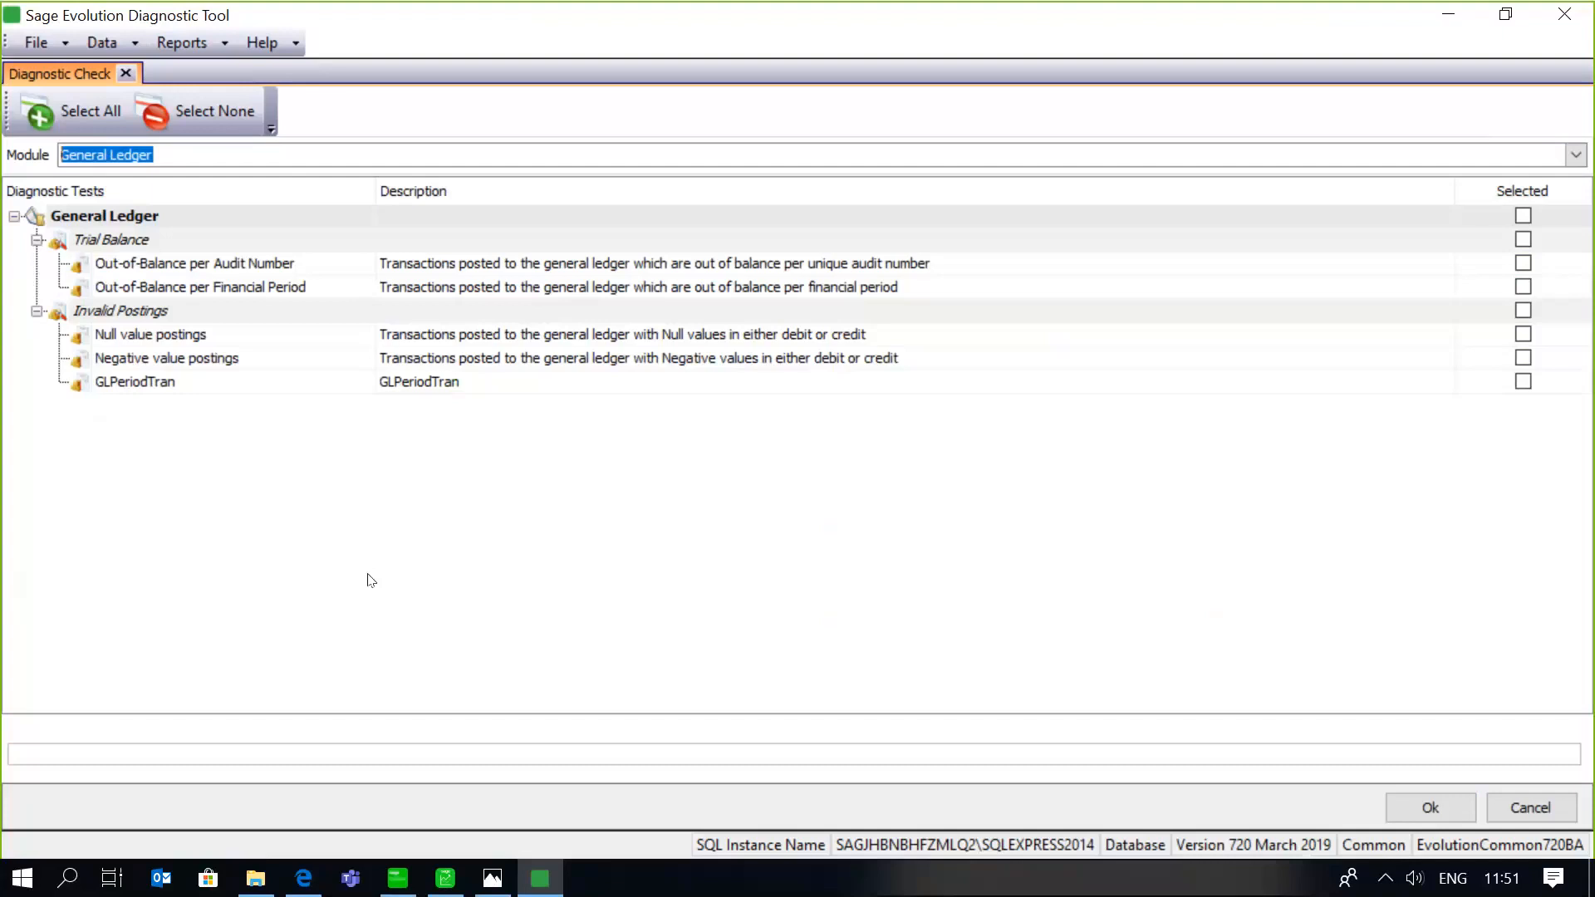
click(1575, 158)
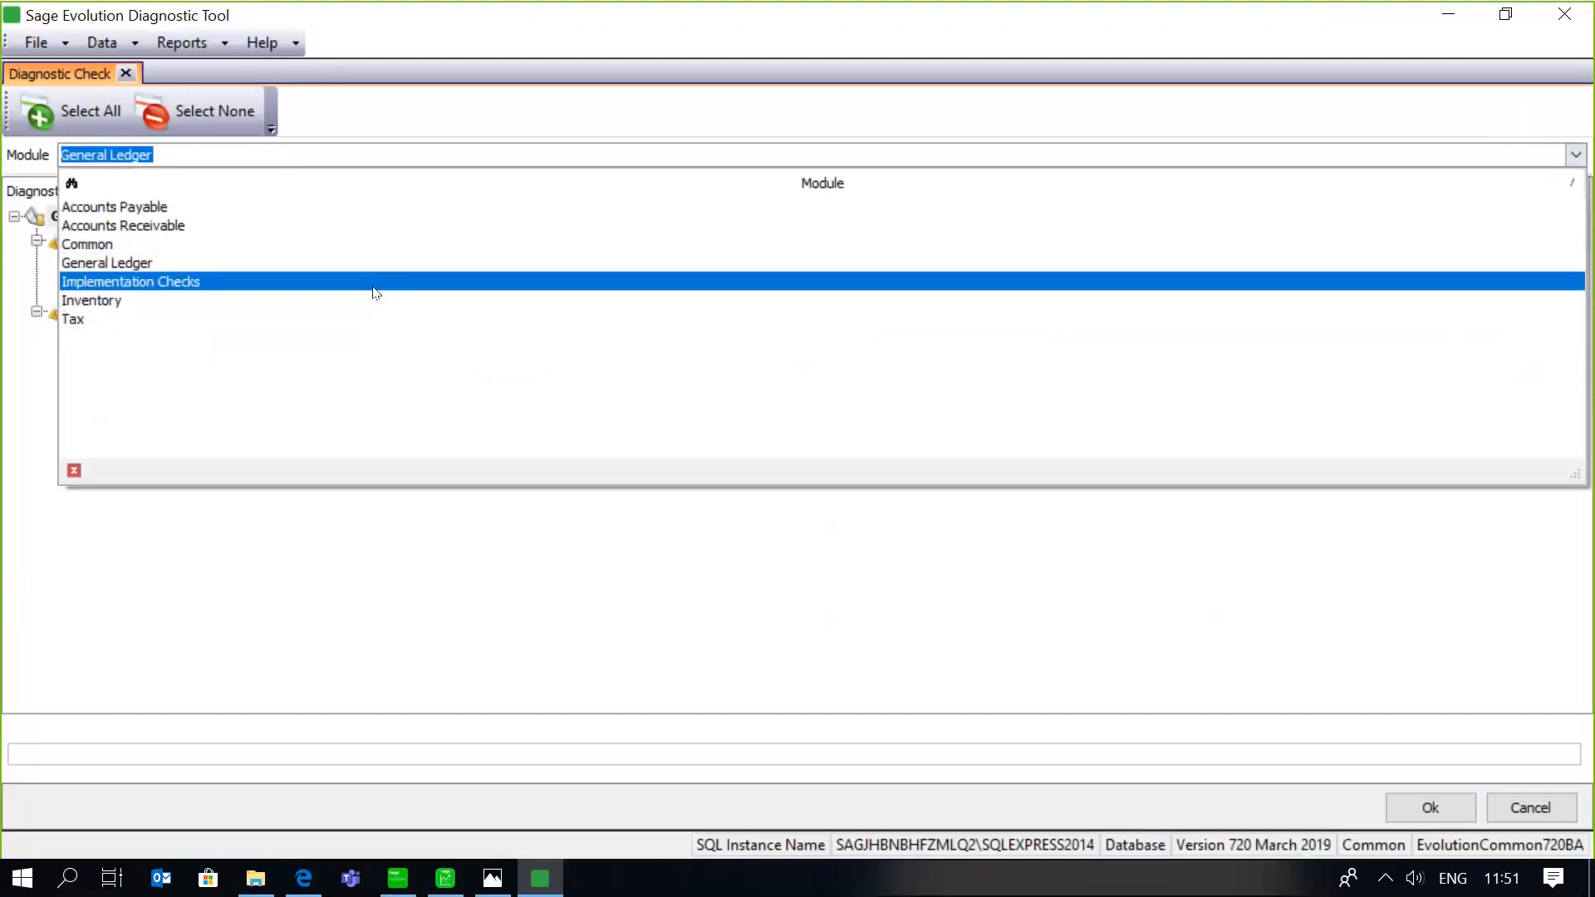
click(372, 282)
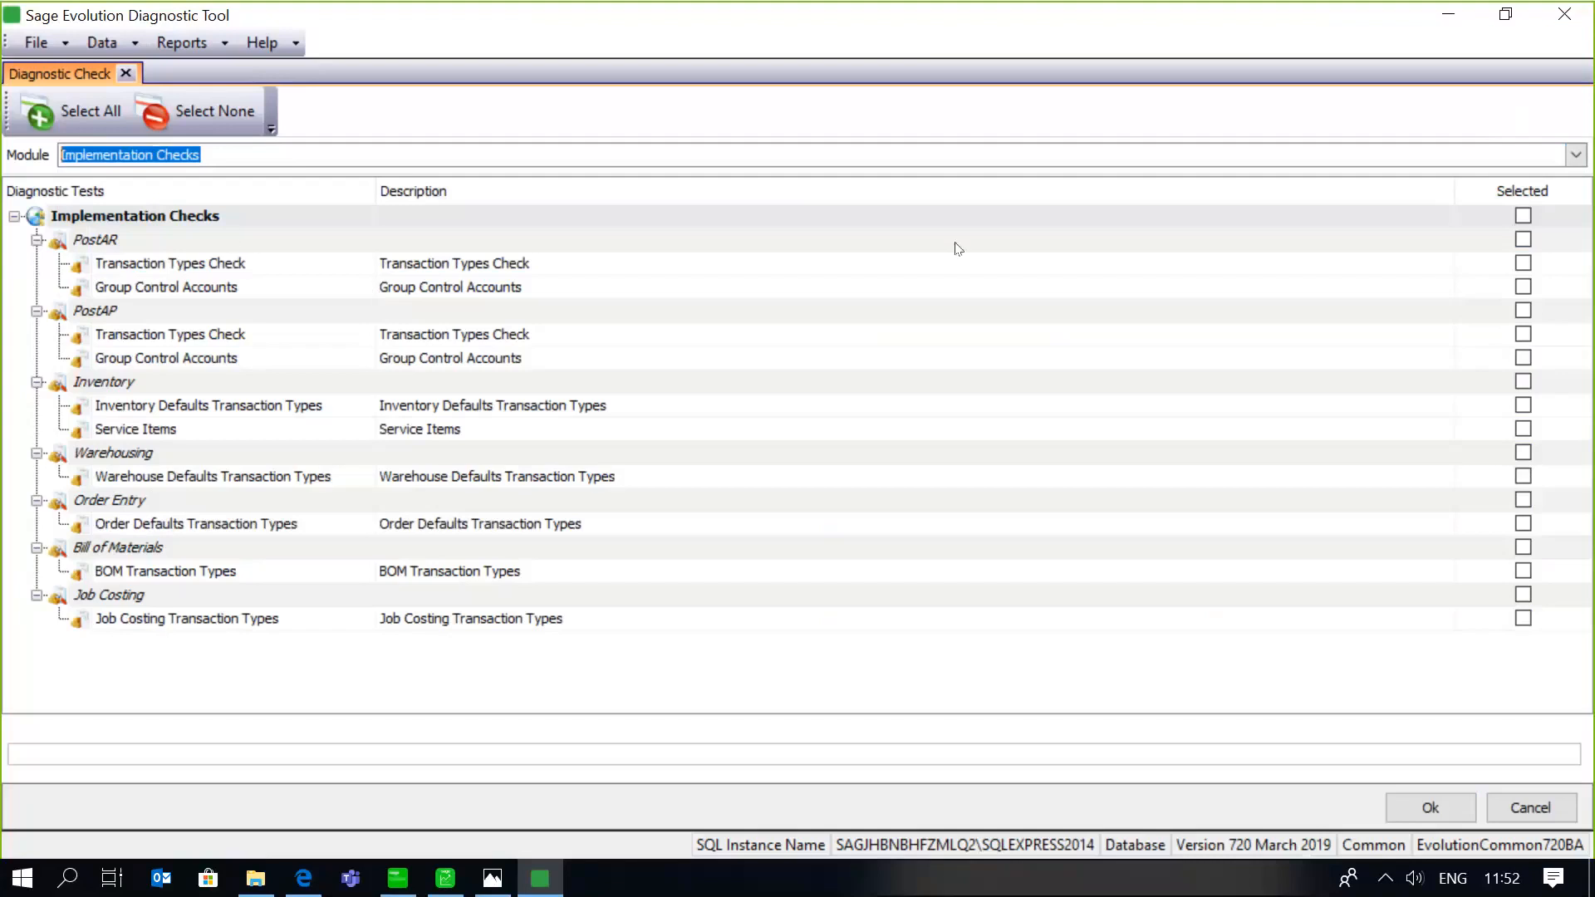
click(1577, 153)
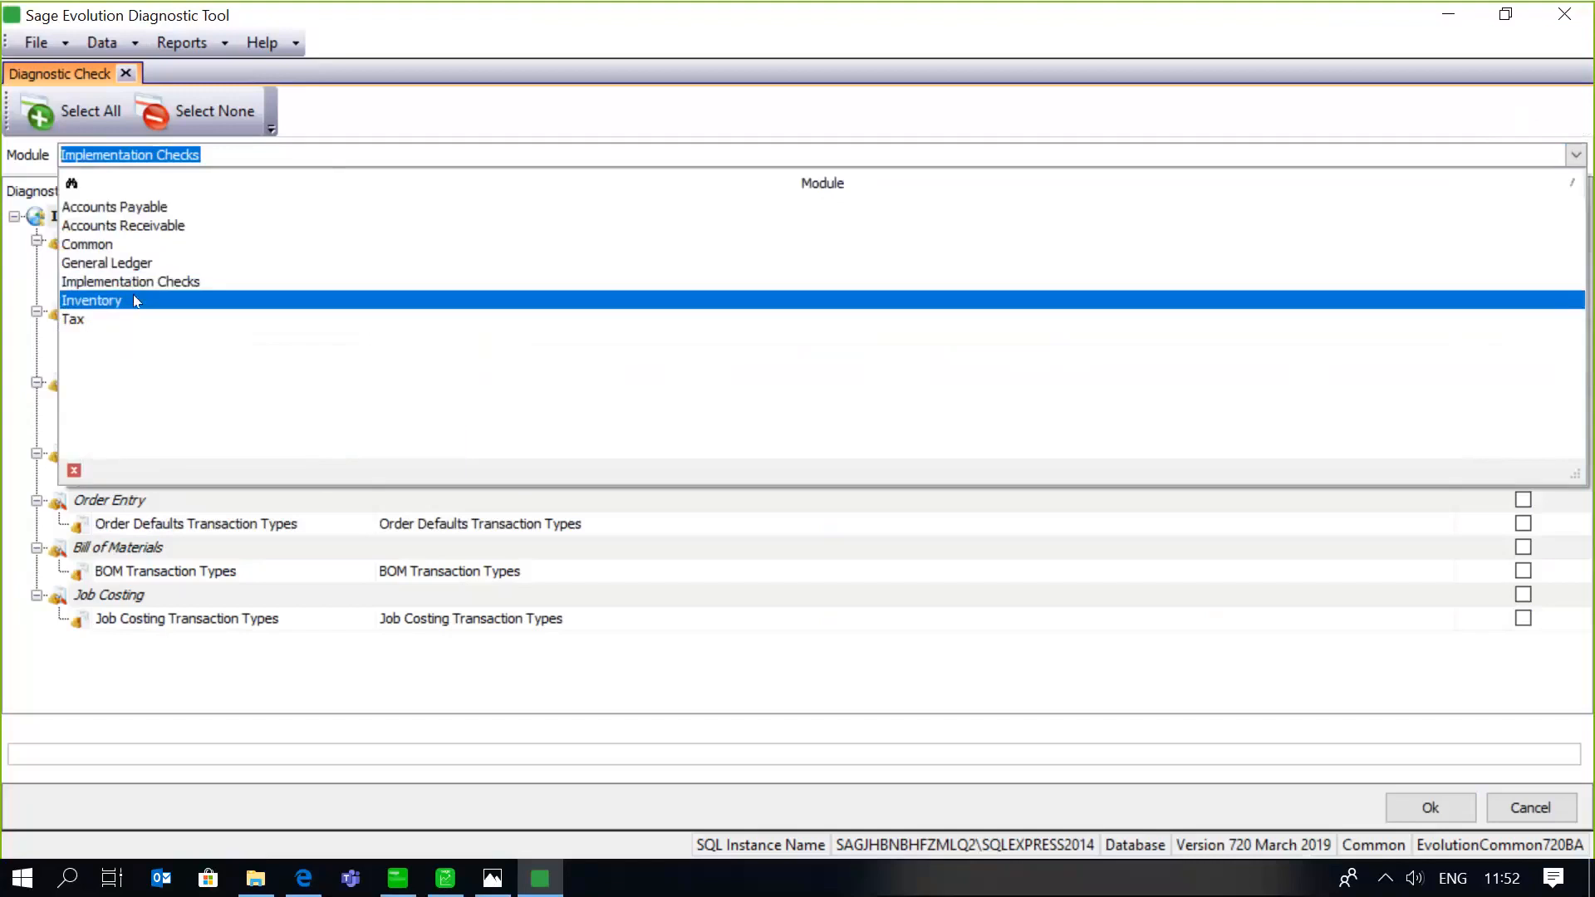
click(137, 301)
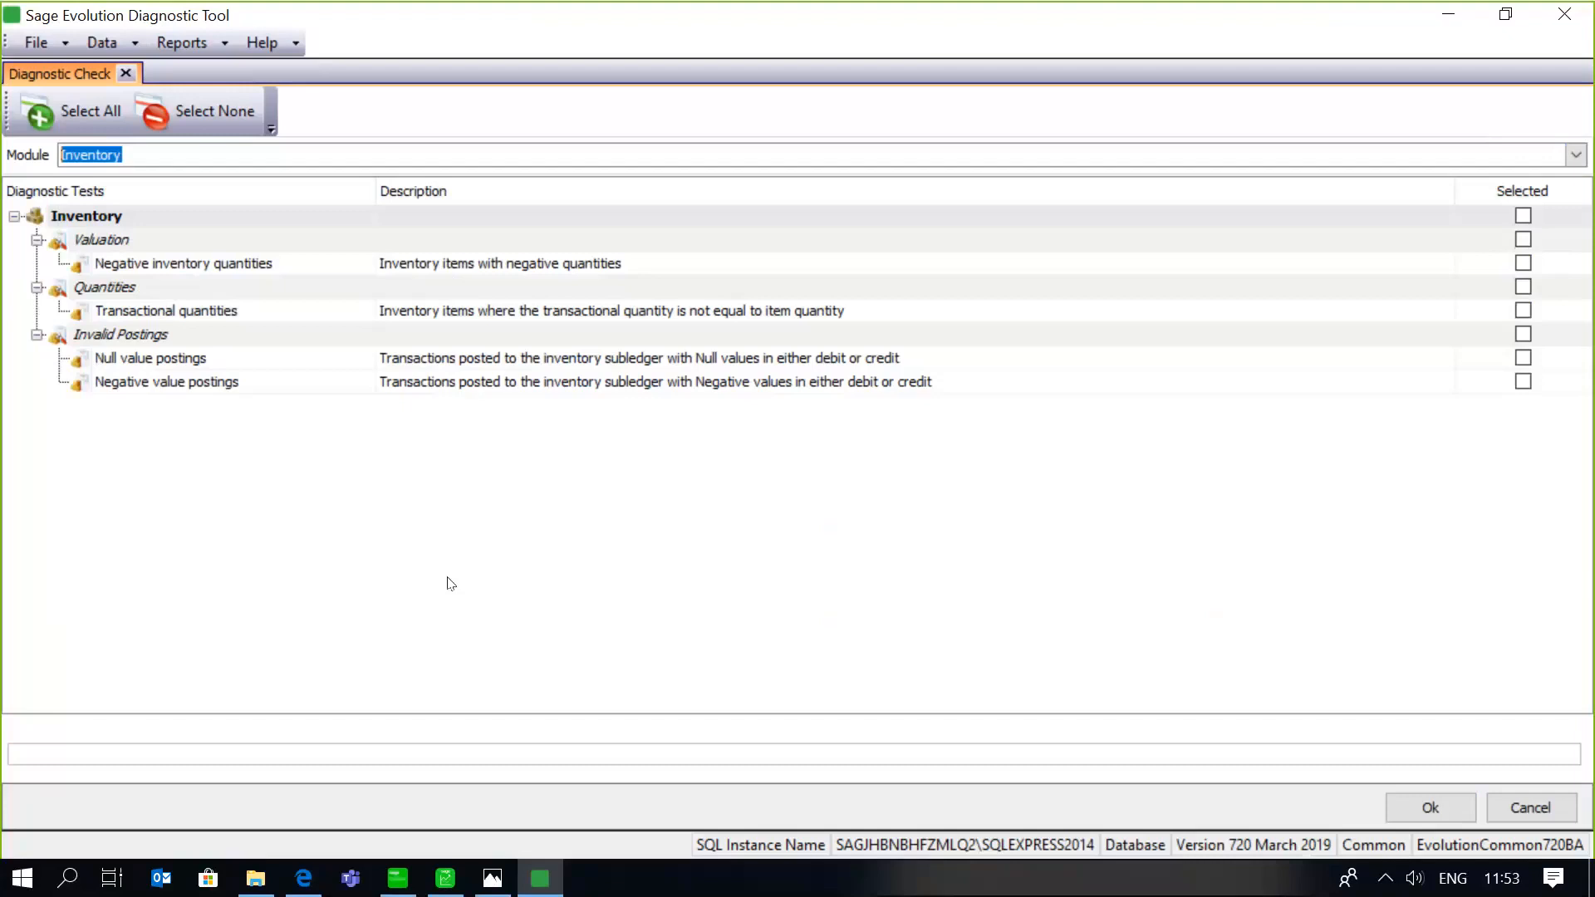
click(1576, 156)
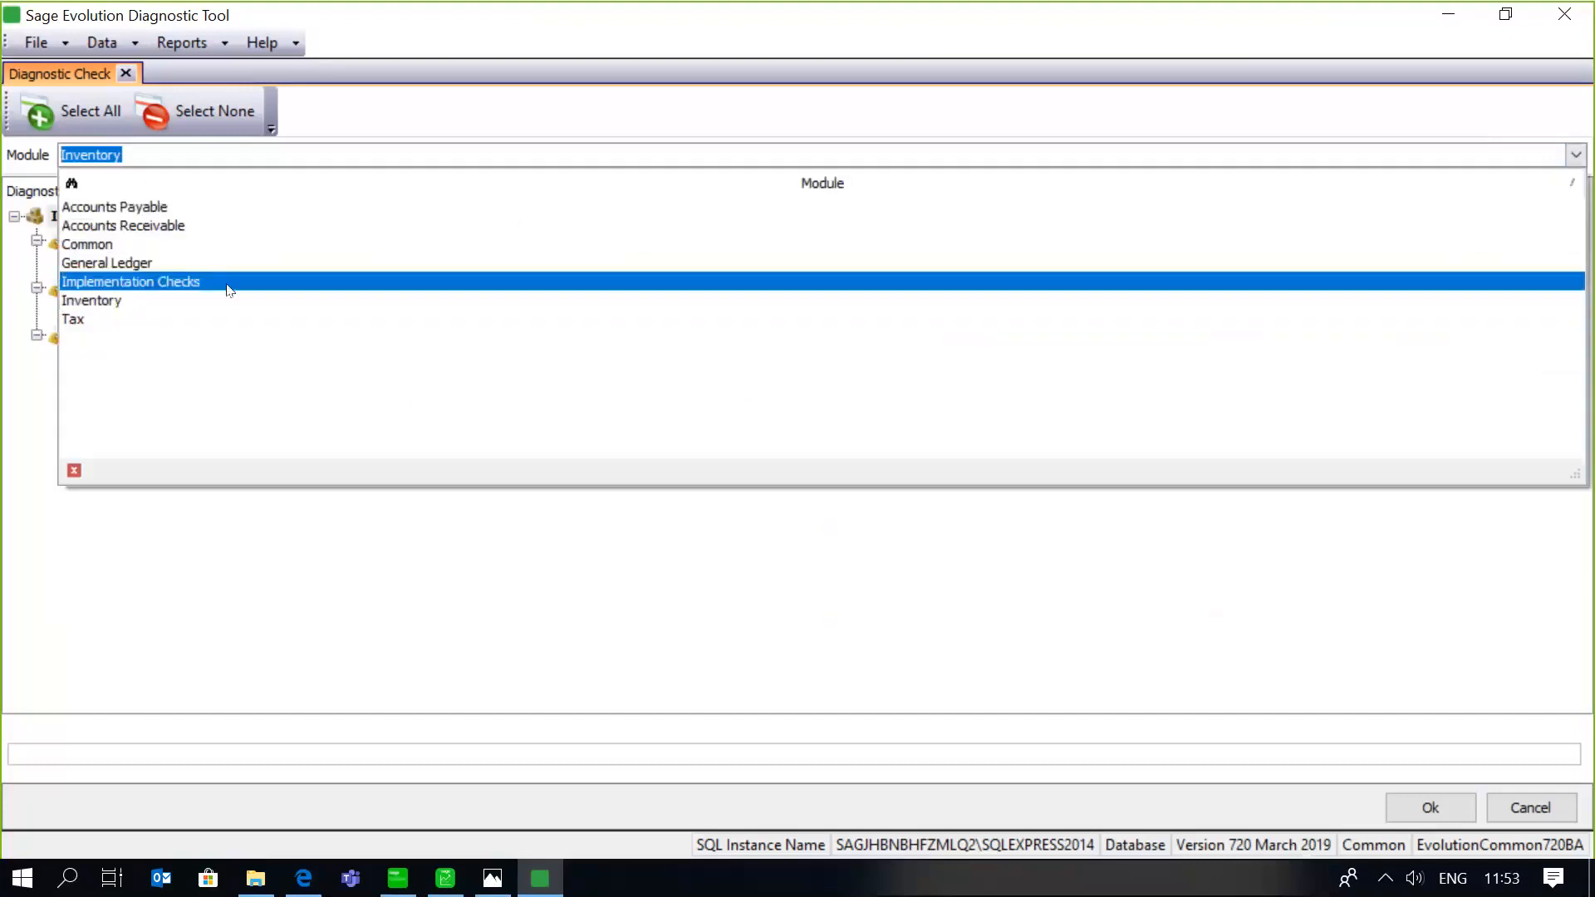
click(192, 321)
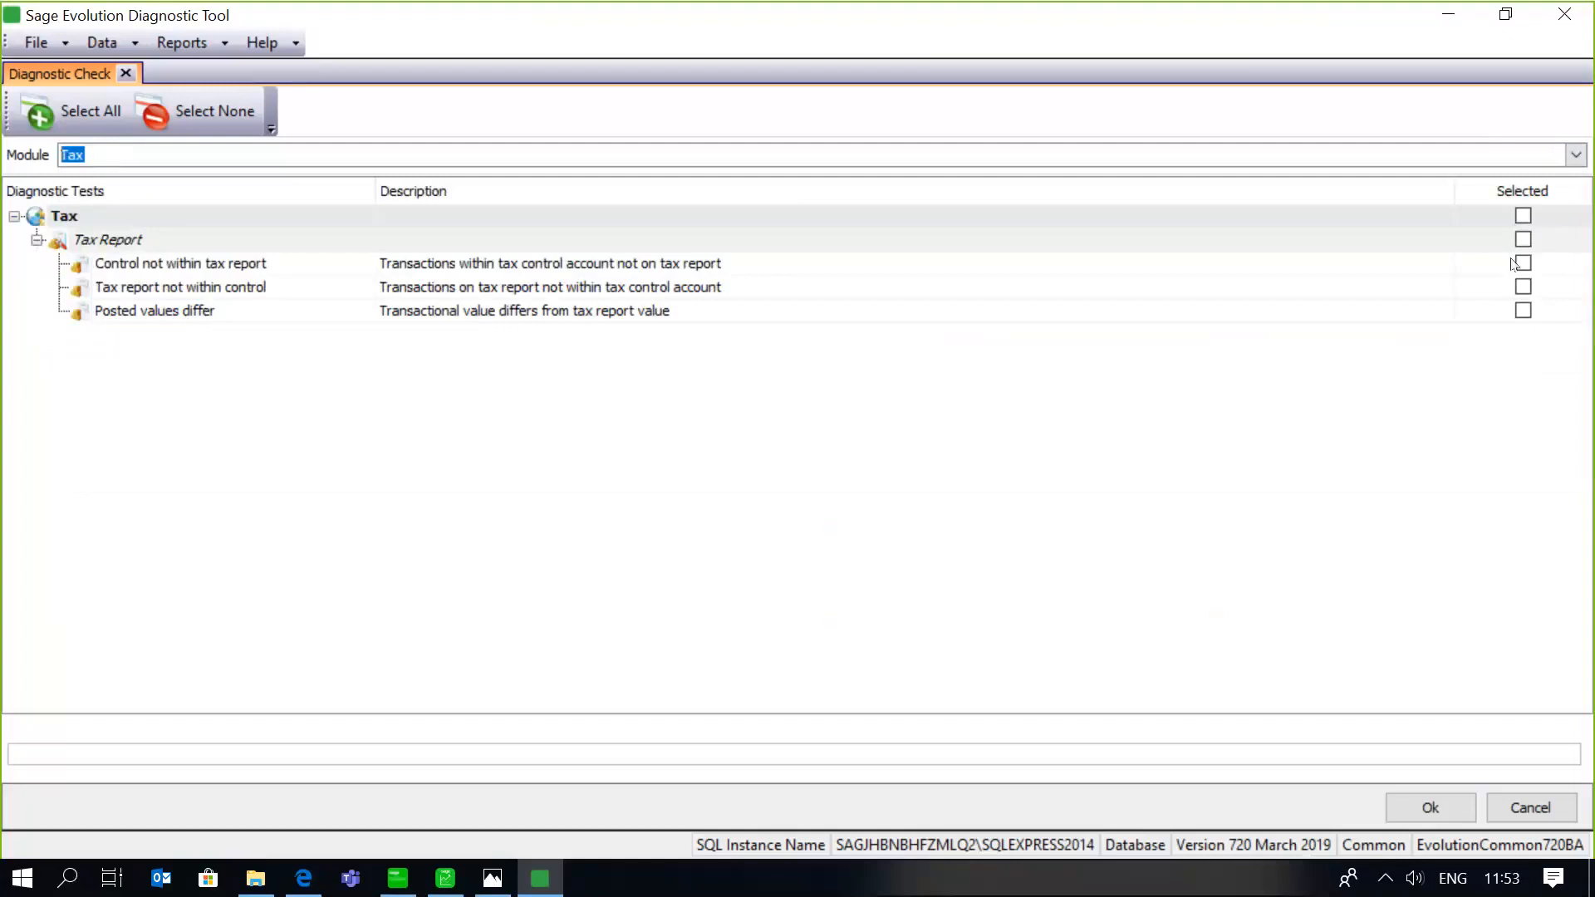
Run the diagnostic check on the Accounts Payable module with all of its tests selected, and dismiss the result message.
click(1577, 160)
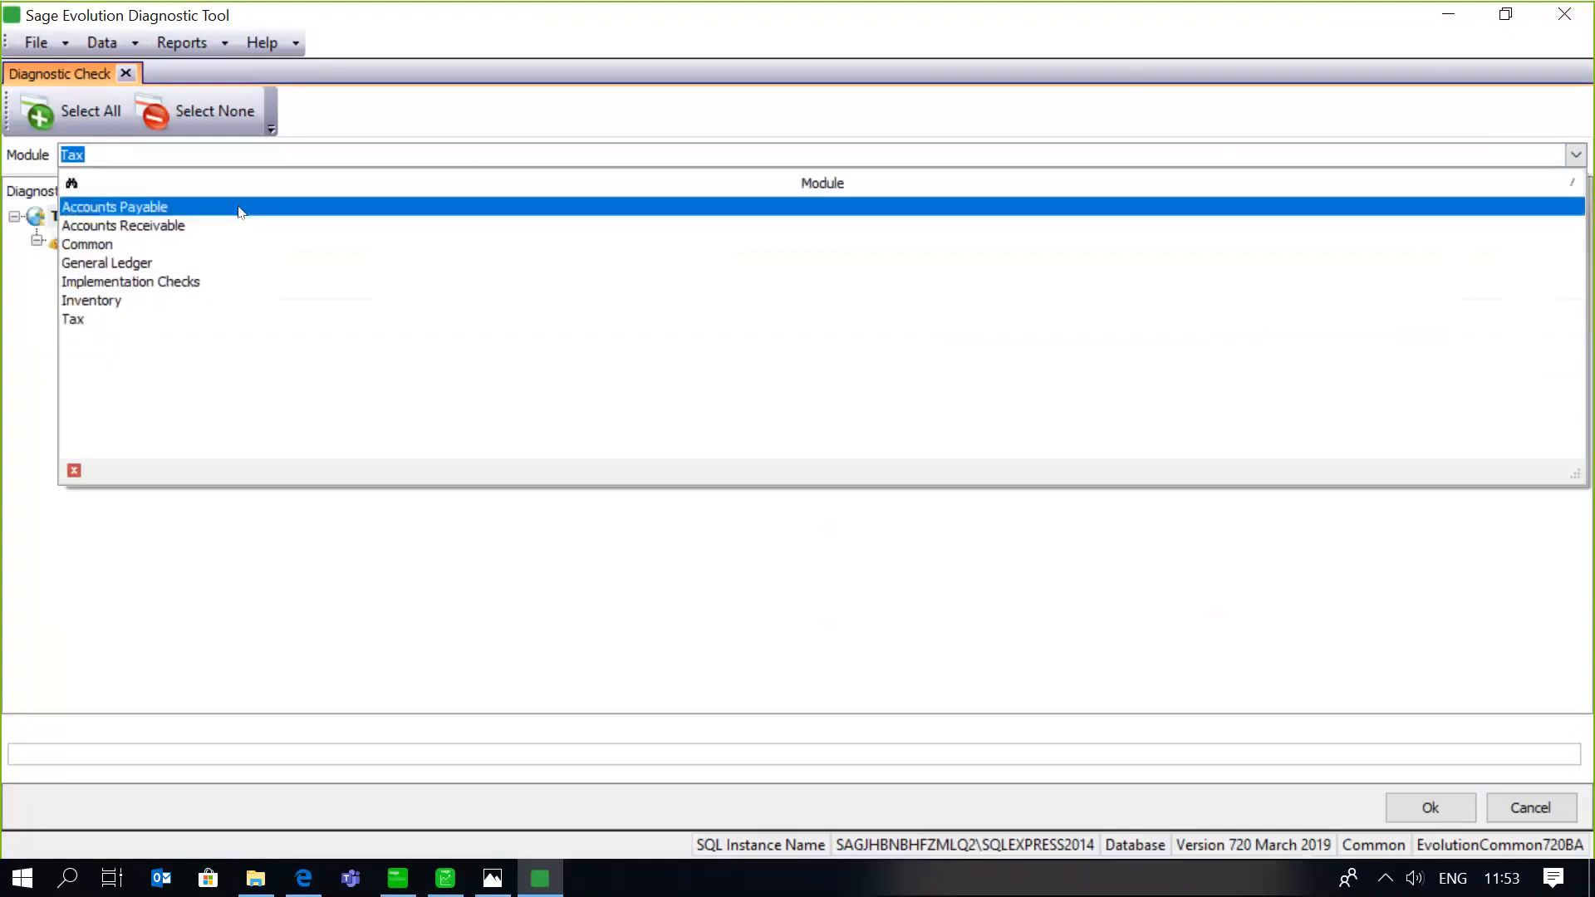
key(Return)
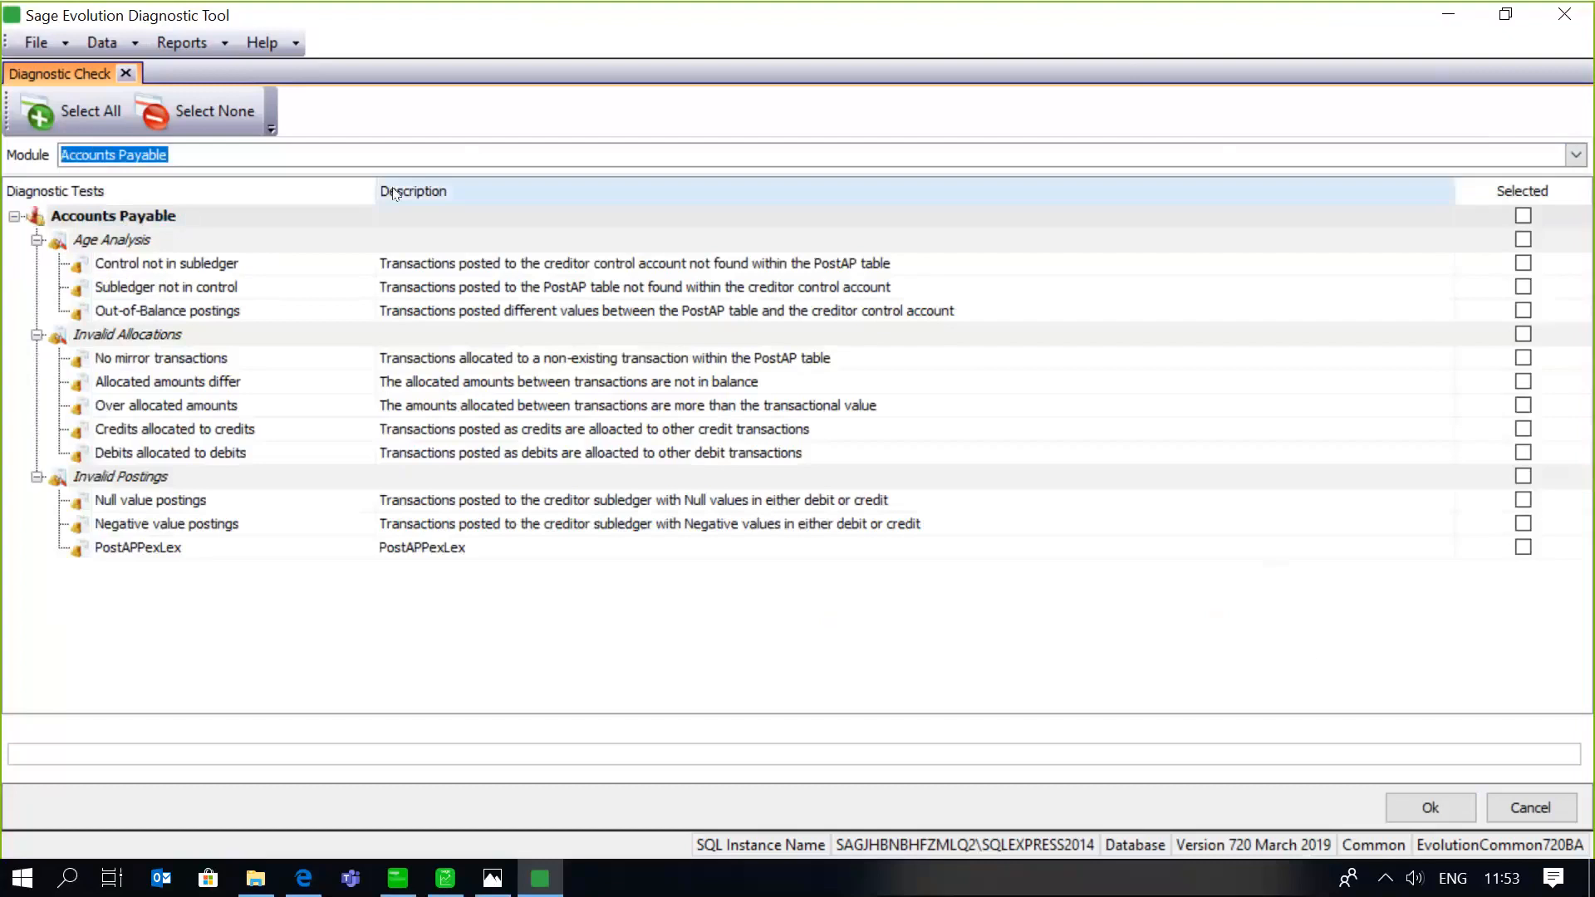
click(92, 101)
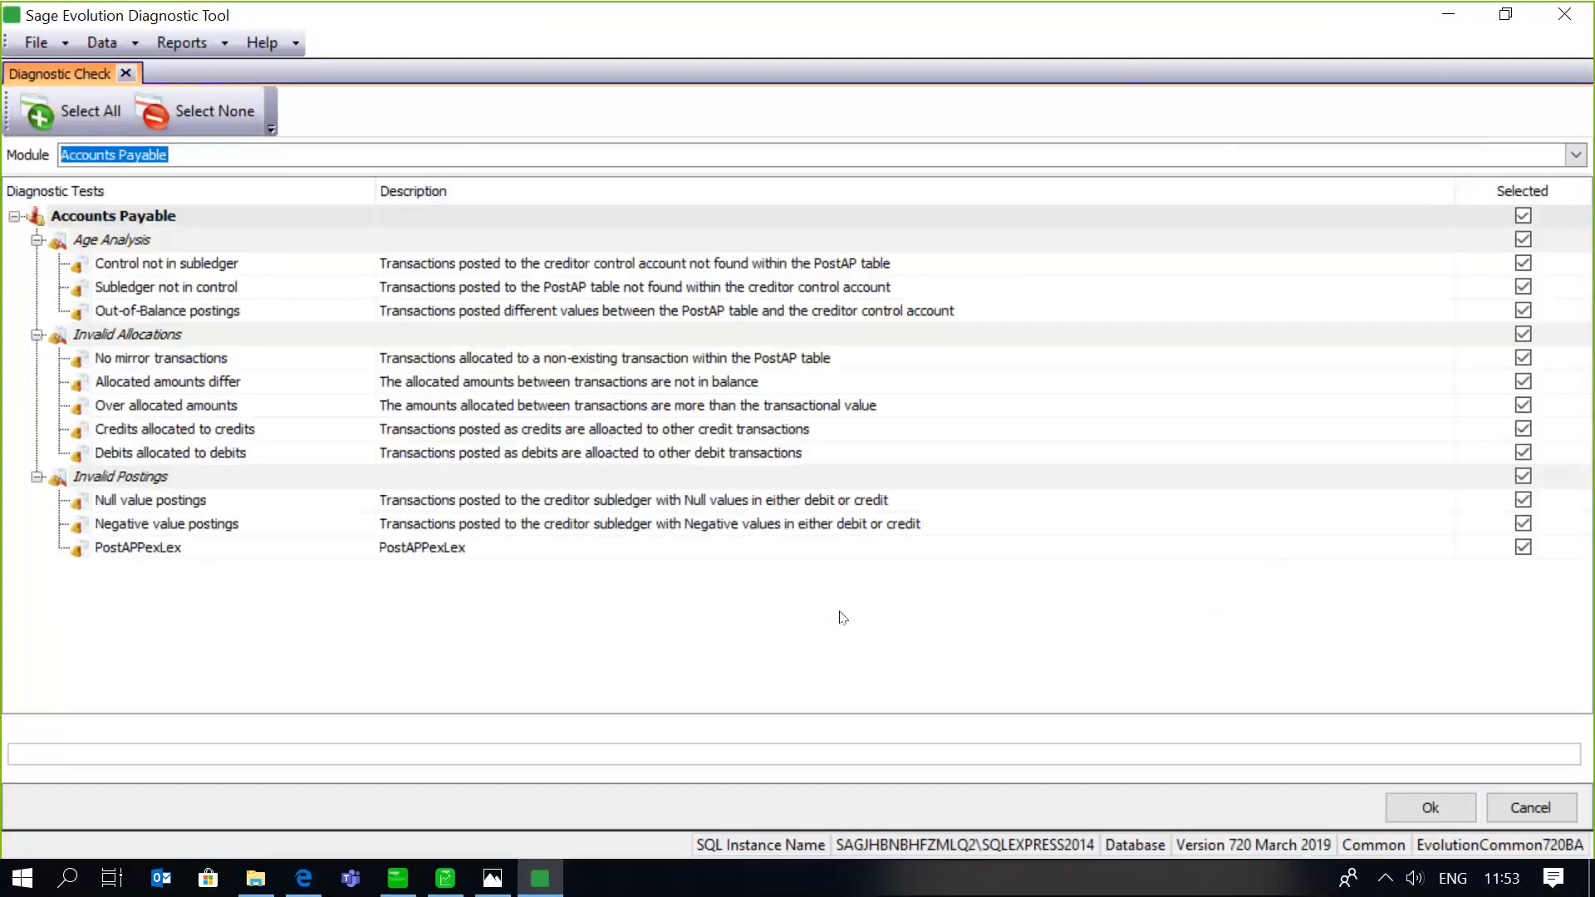
click(1423, 804)
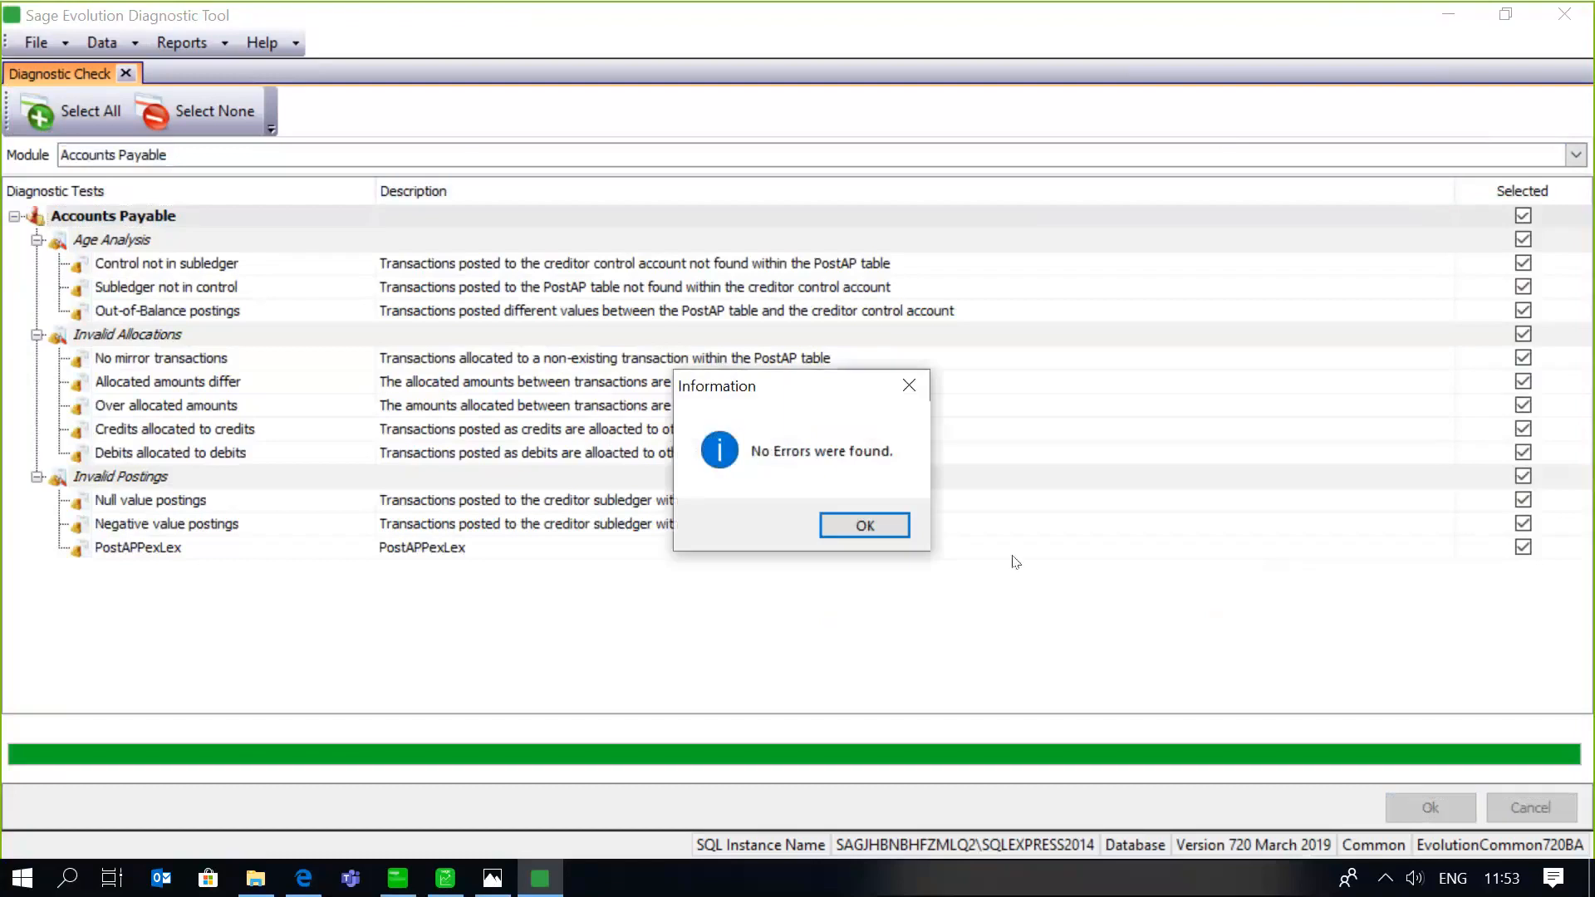
click(875, 525)
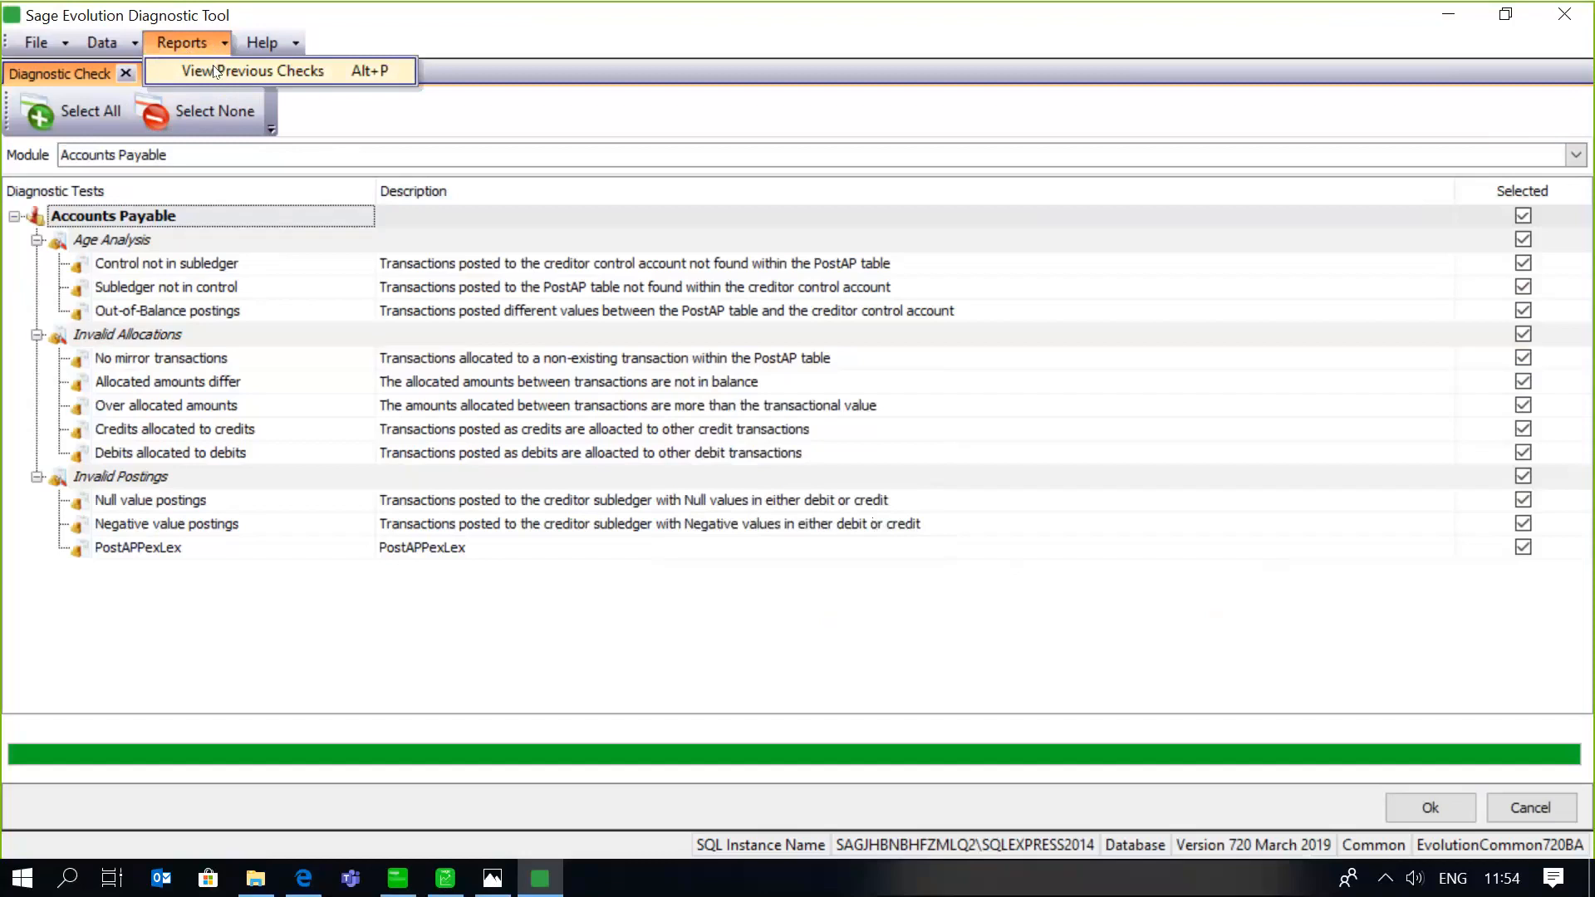
Close the Diagnostic Tool and switch back to Sage Evolution.
click(63, 49)
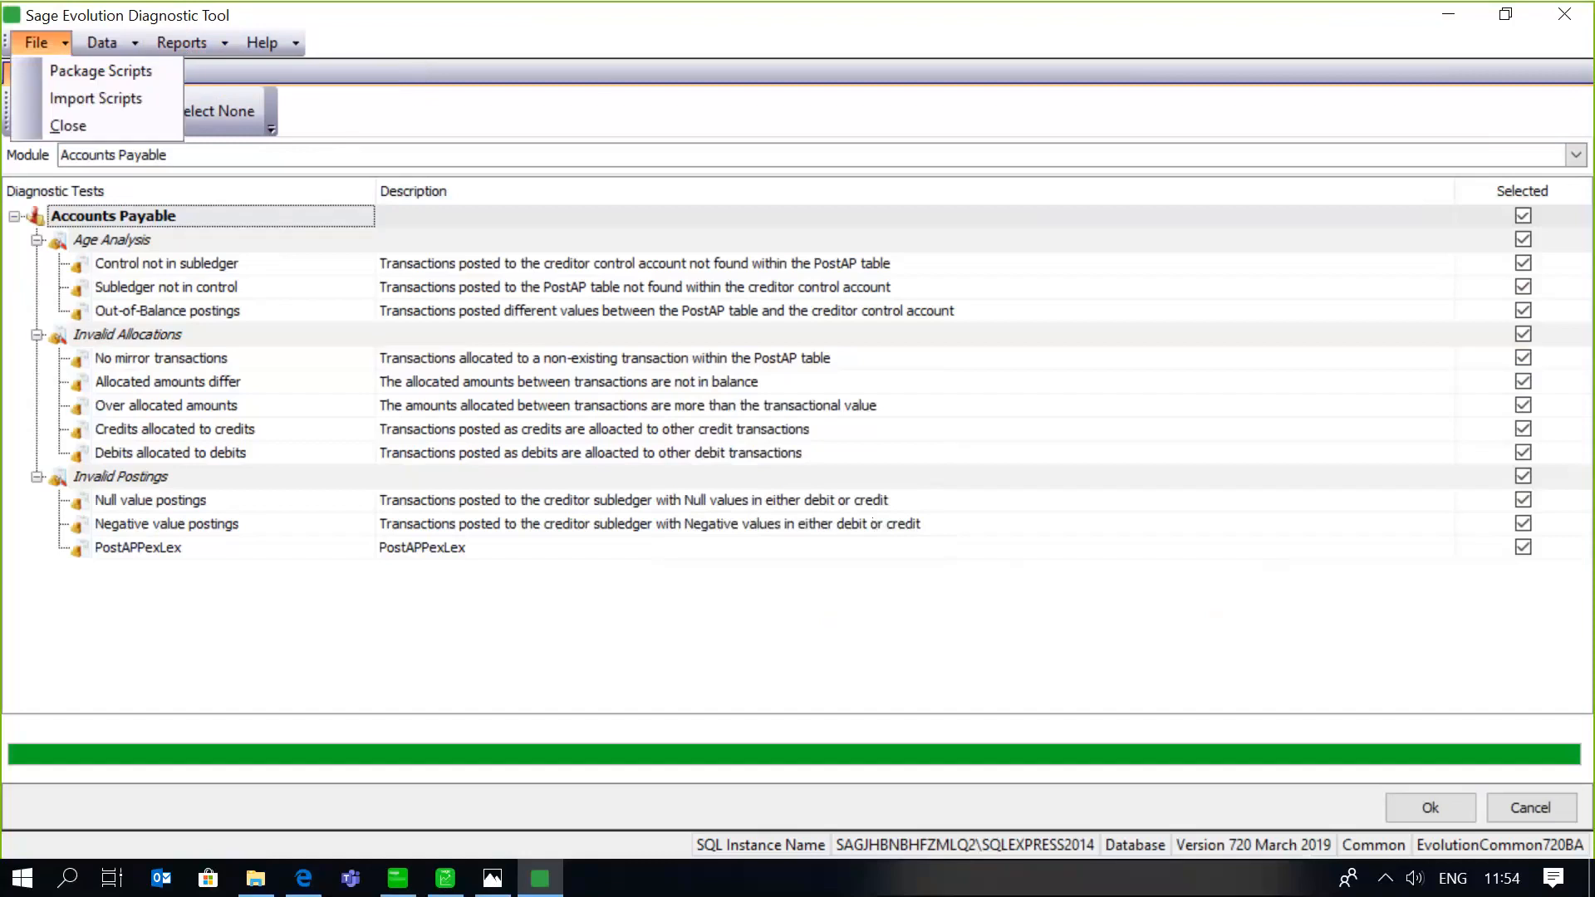
click(64, 126)
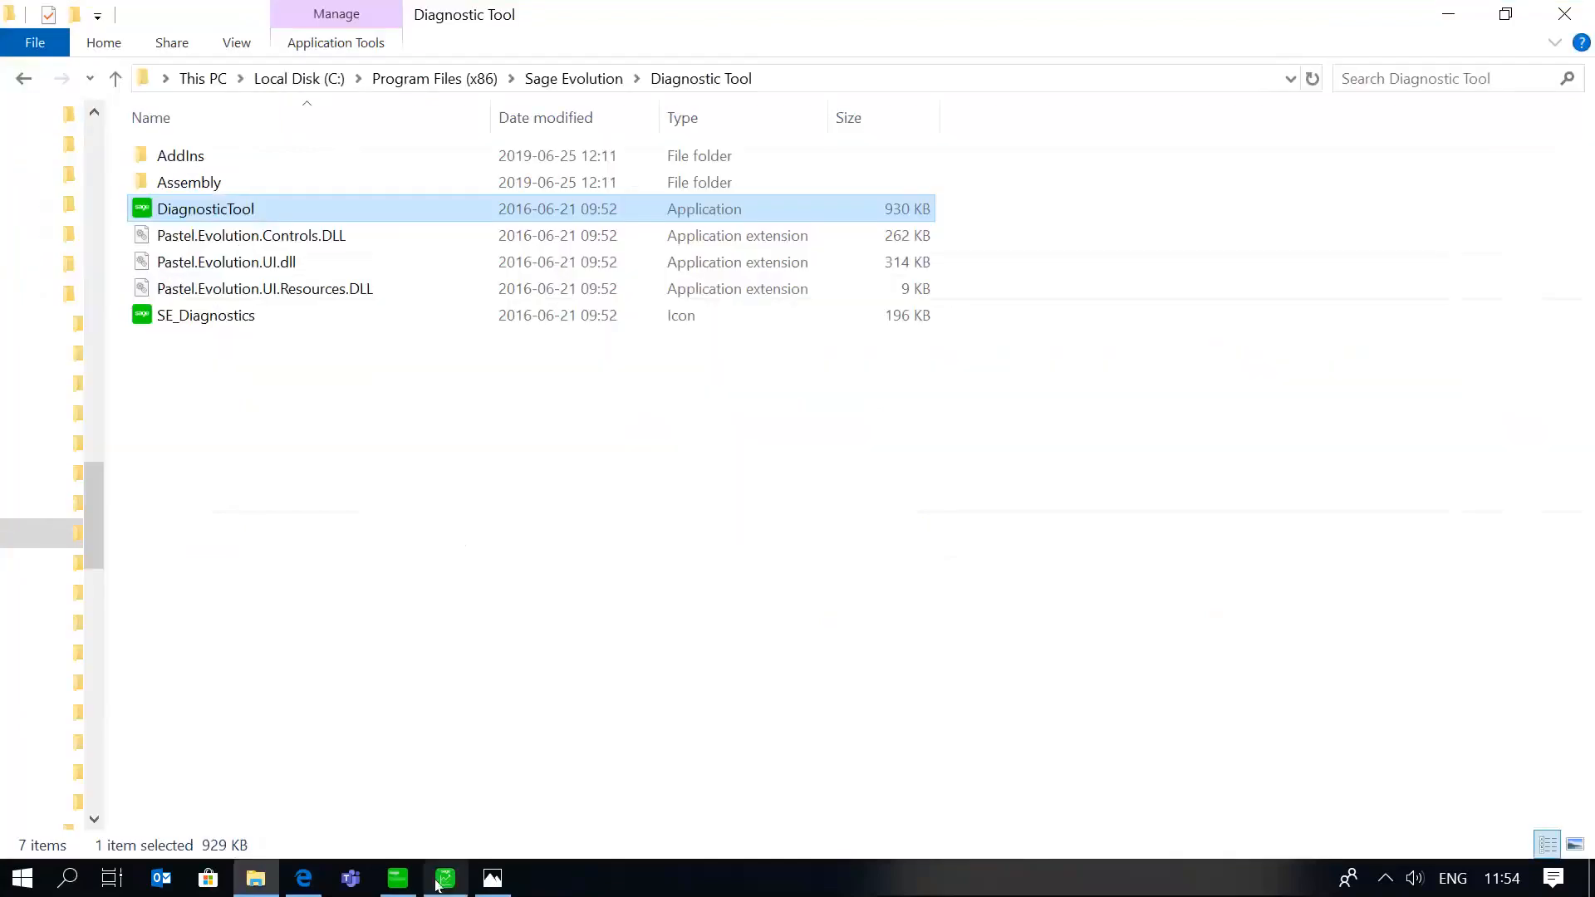
click(407, 886)
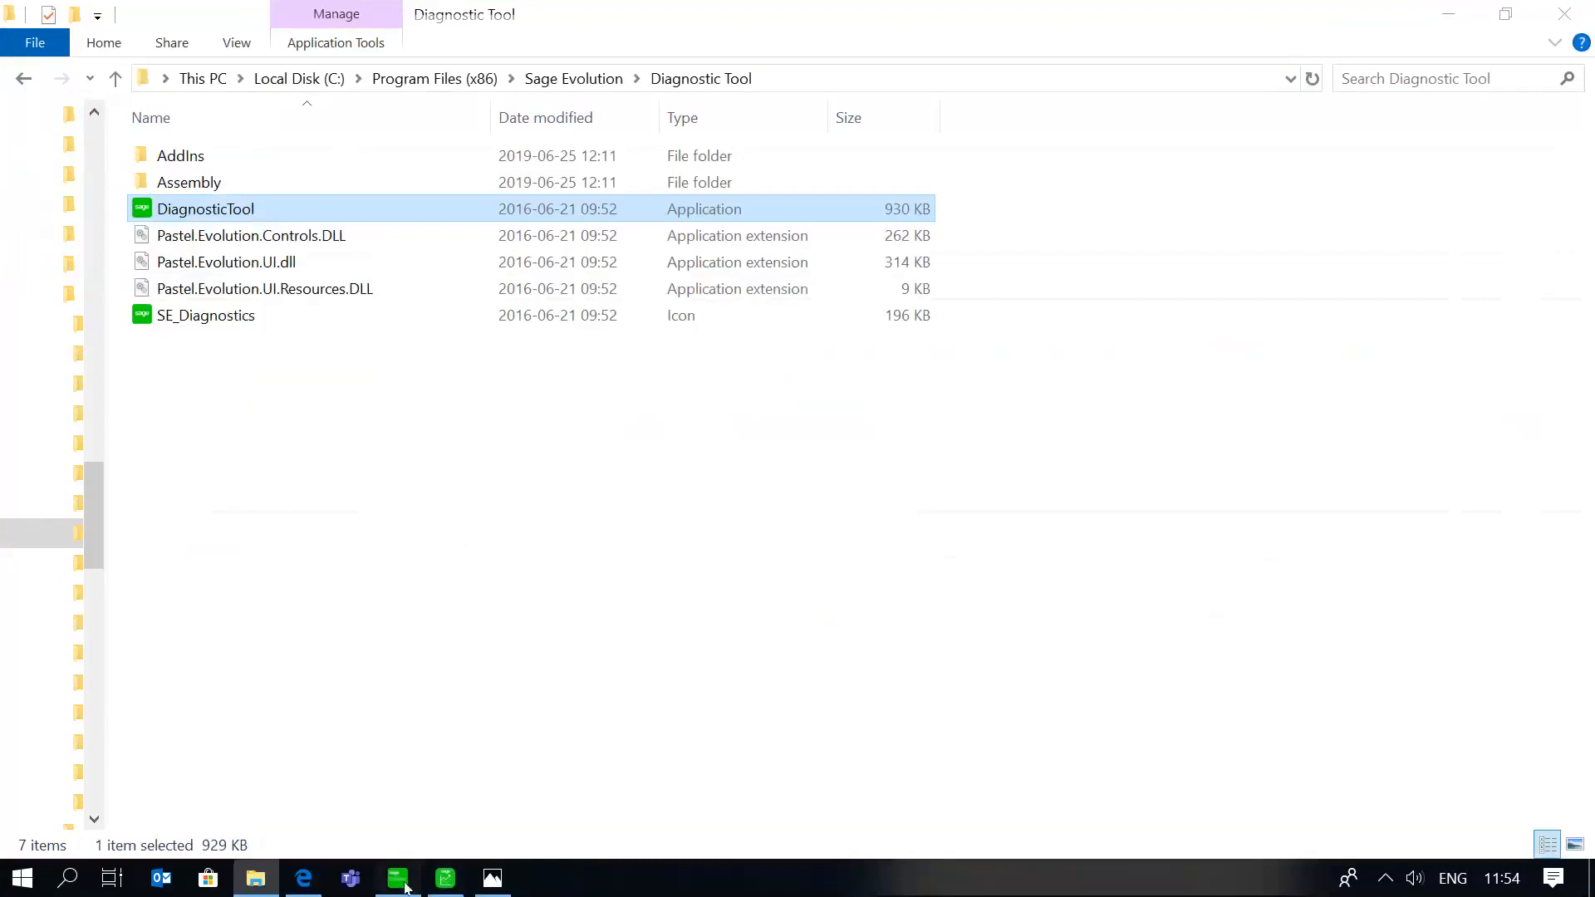
Review the account settings of the Payables Control ledger account, including Allow Journals, and accept the dialog.
drag(354, 399, 353, 377)
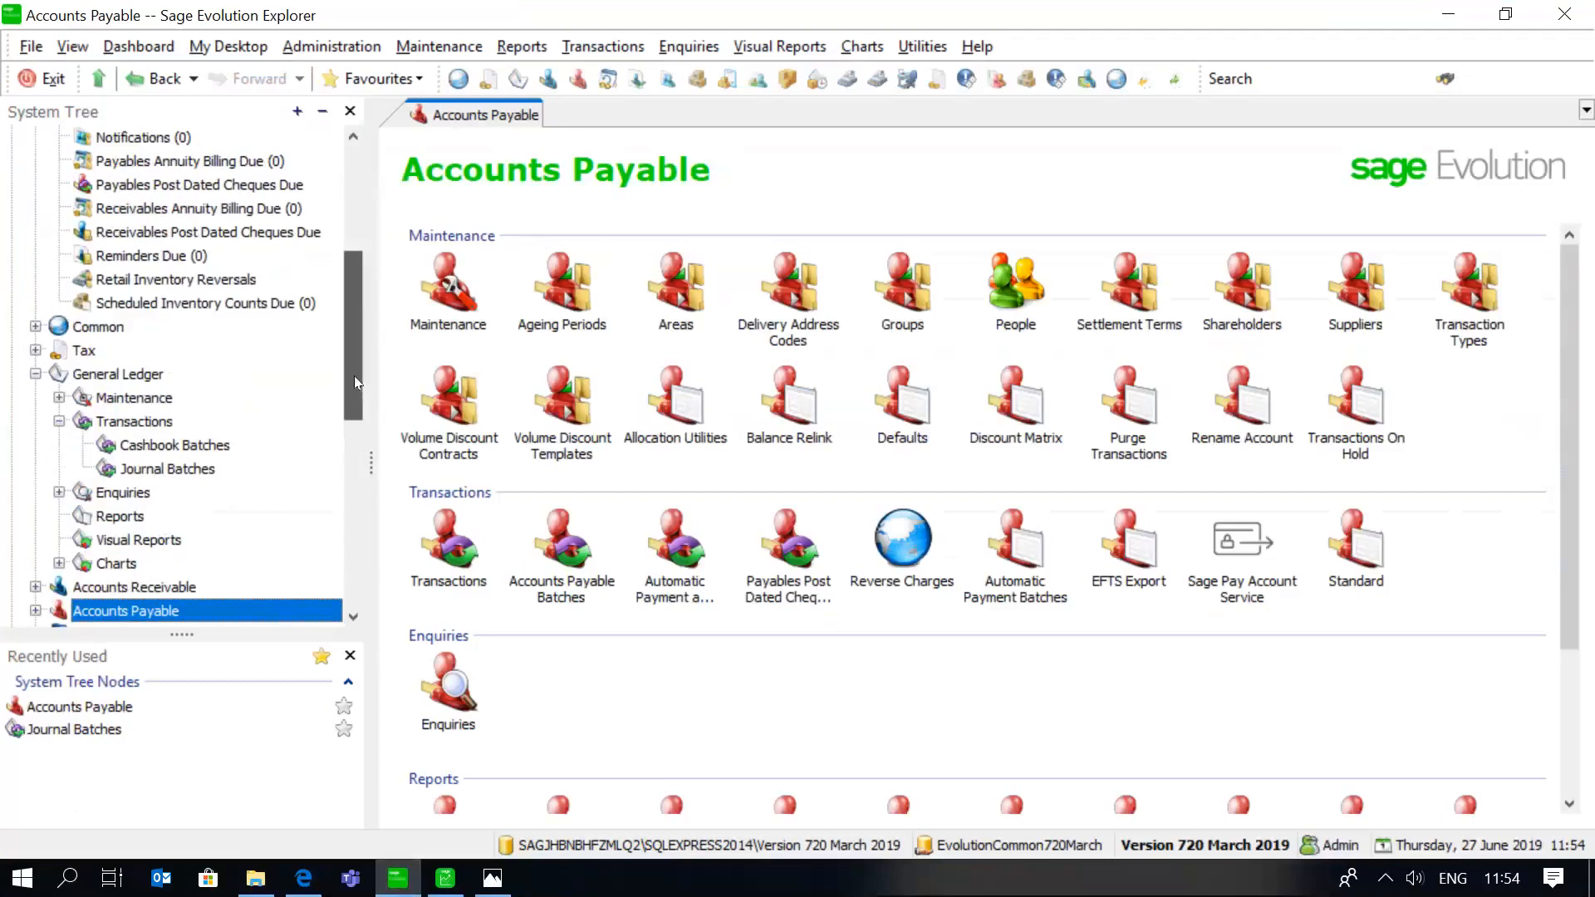
double_click(154, 402)
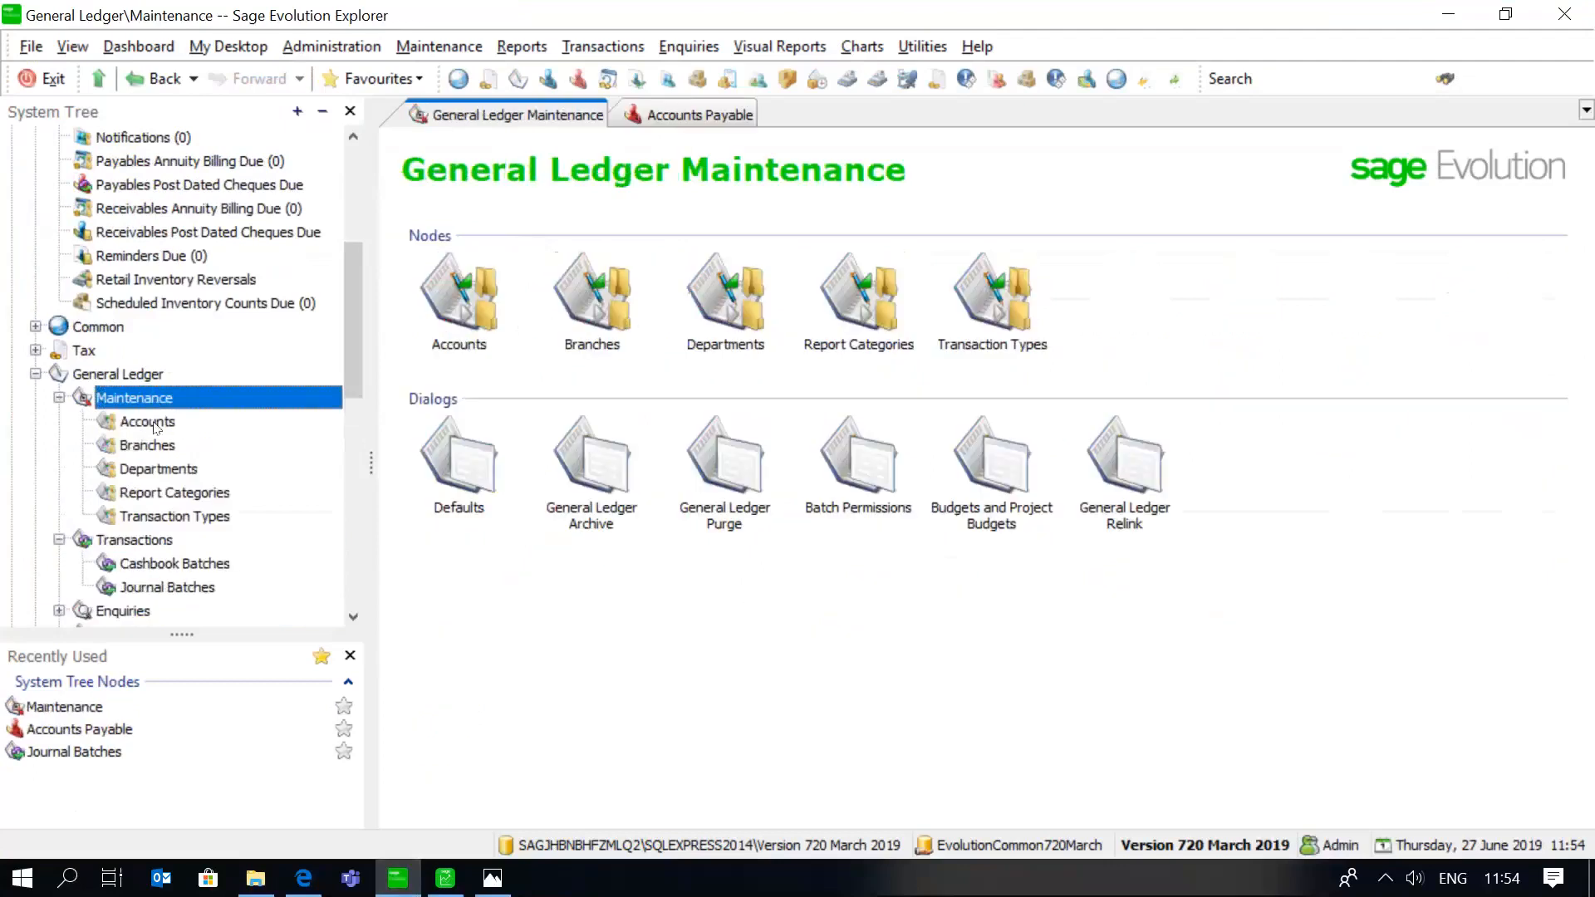
click(147, 421)
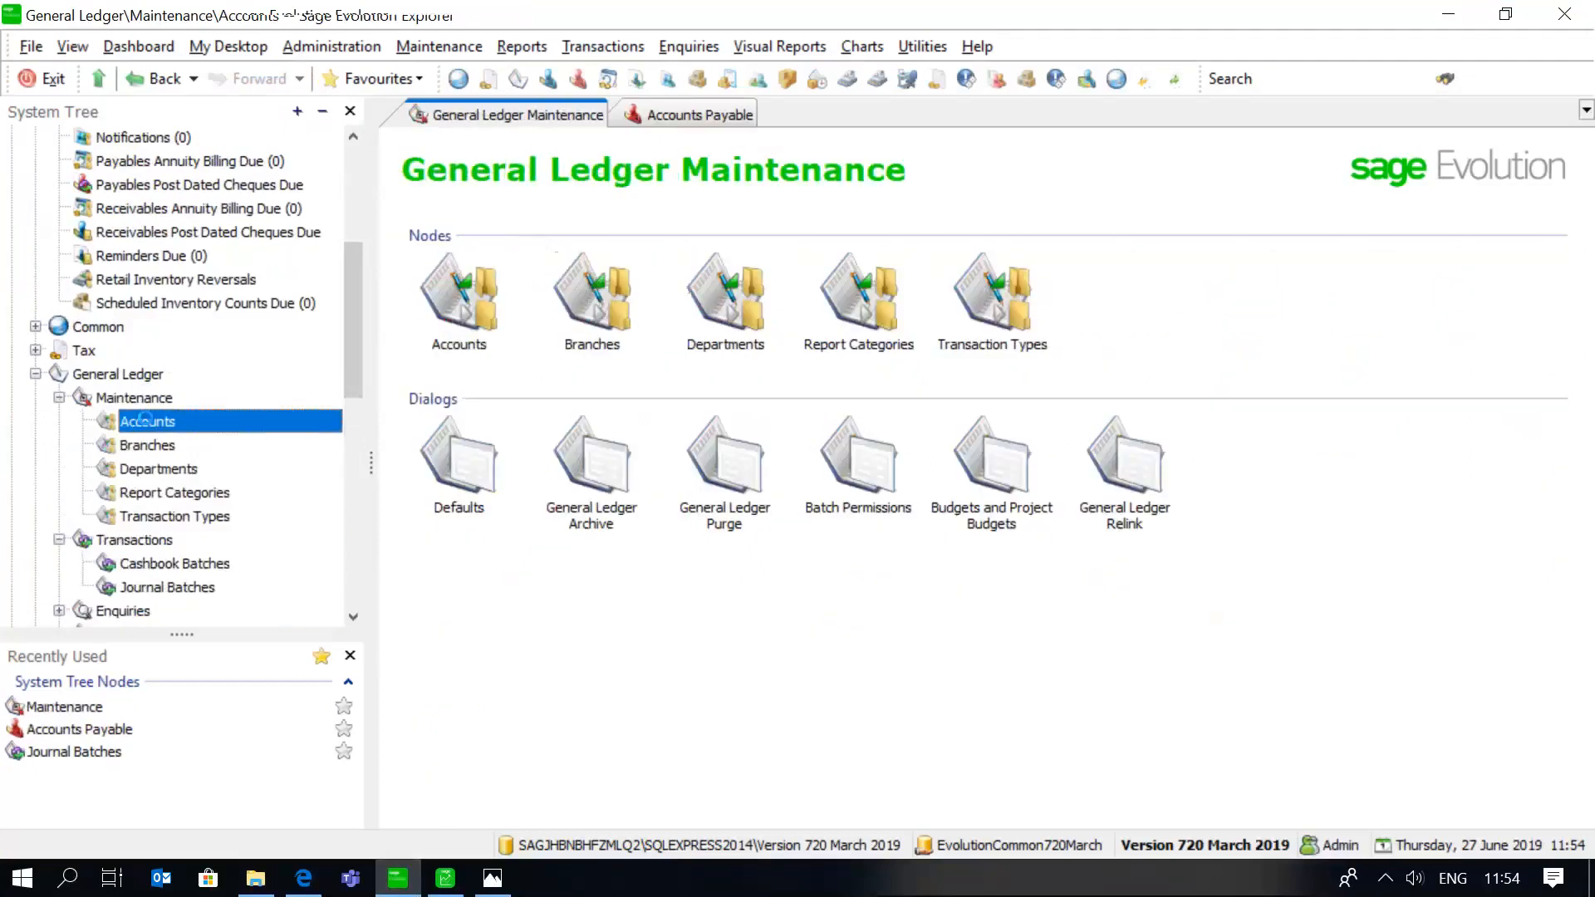
text(p)
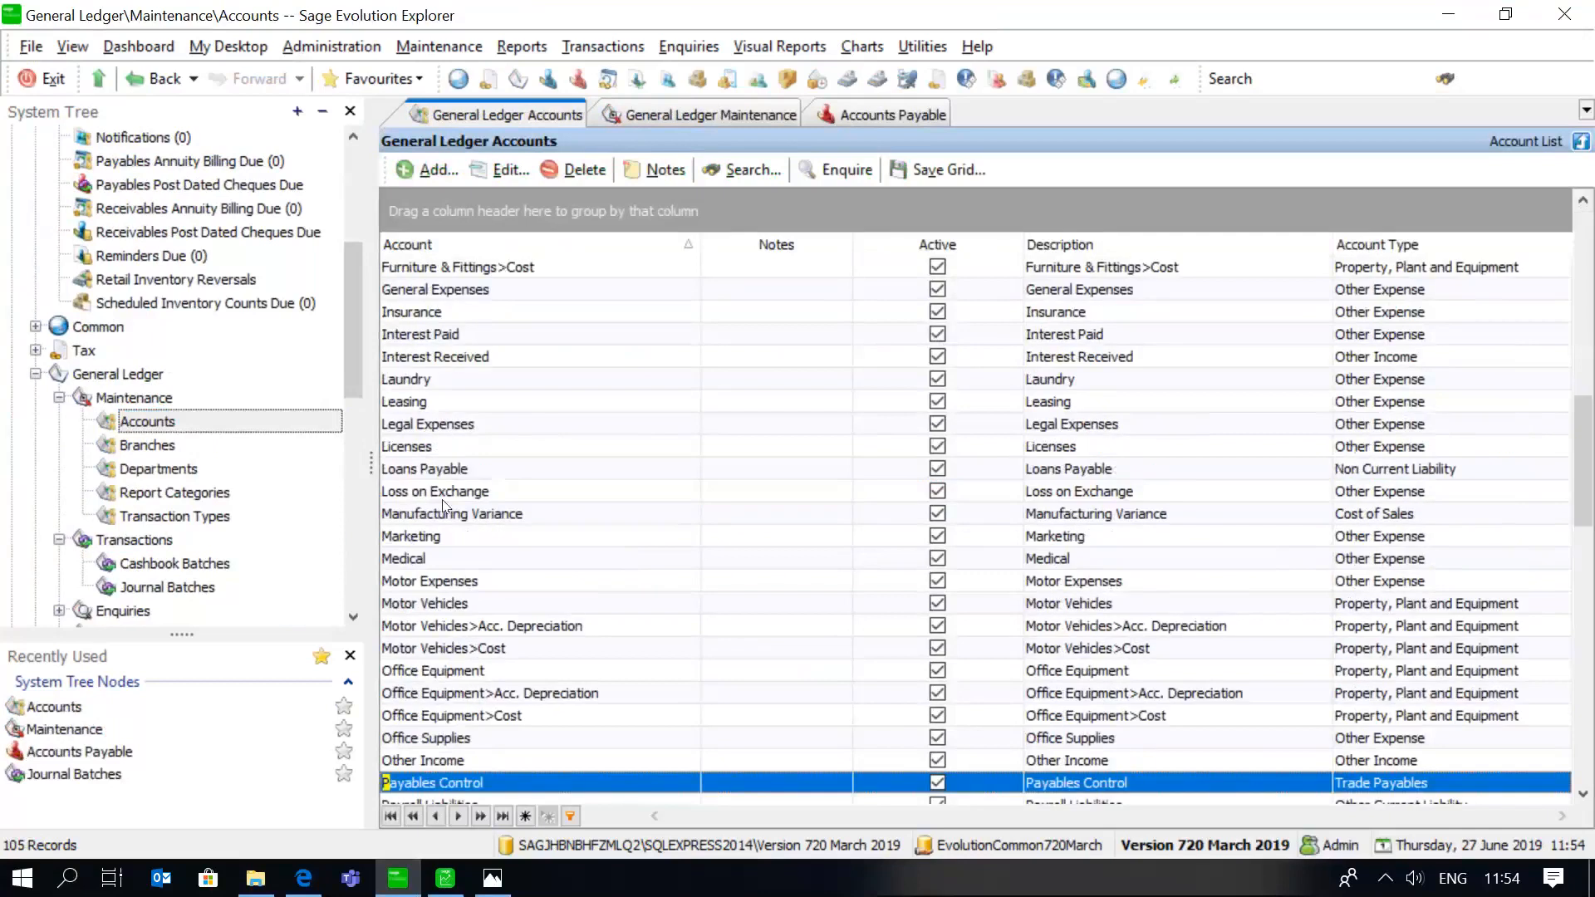
text(a)
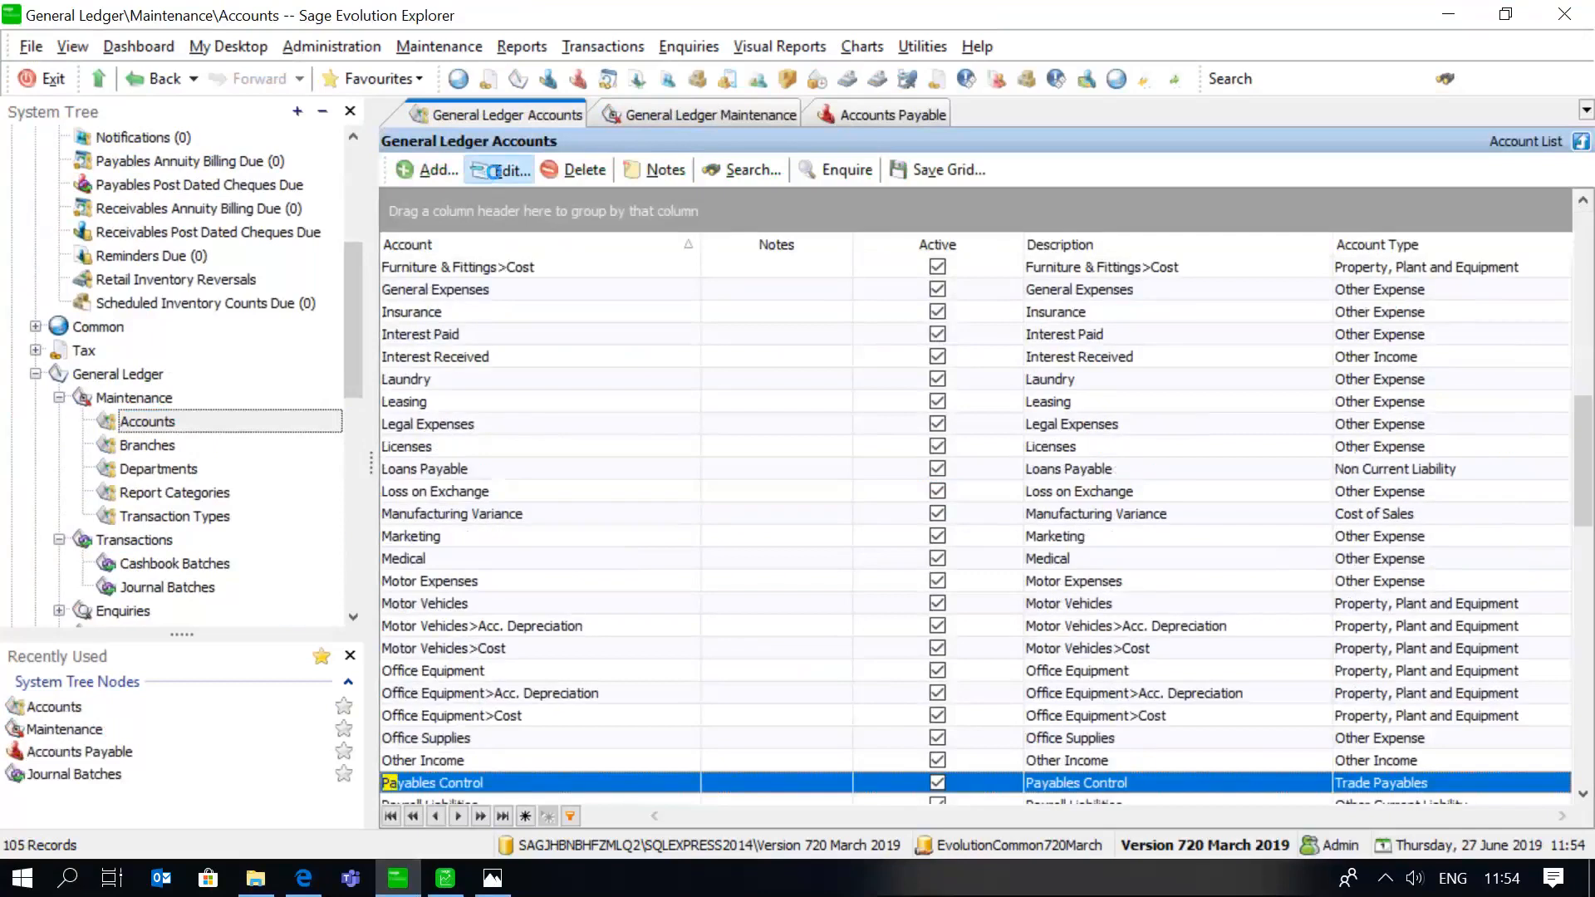
click(501, 170)
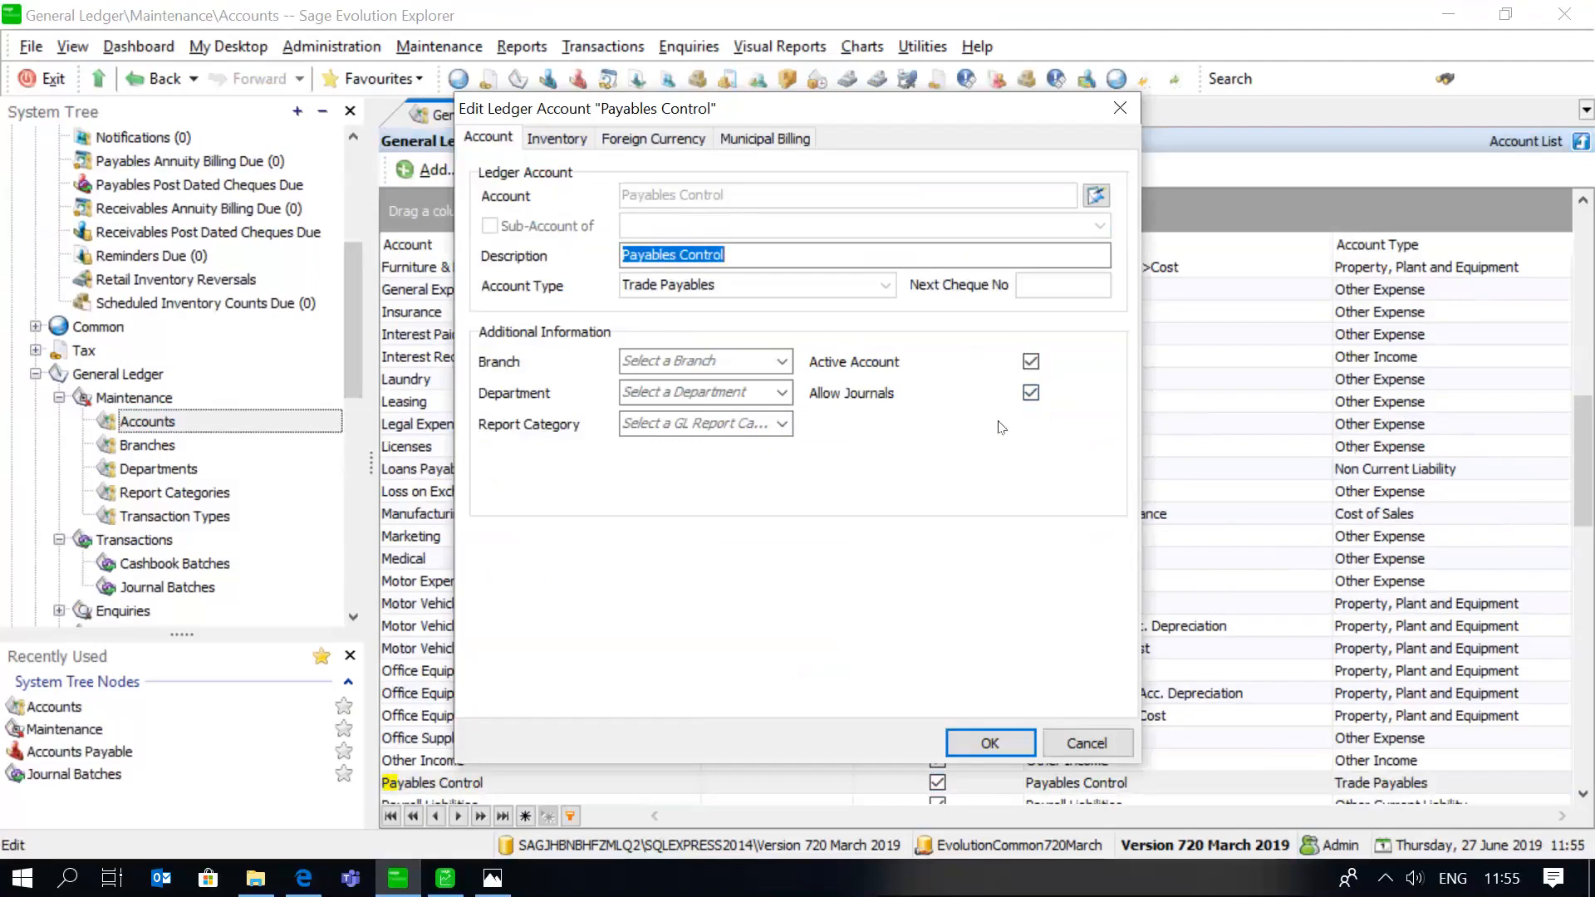
click(990, 743)
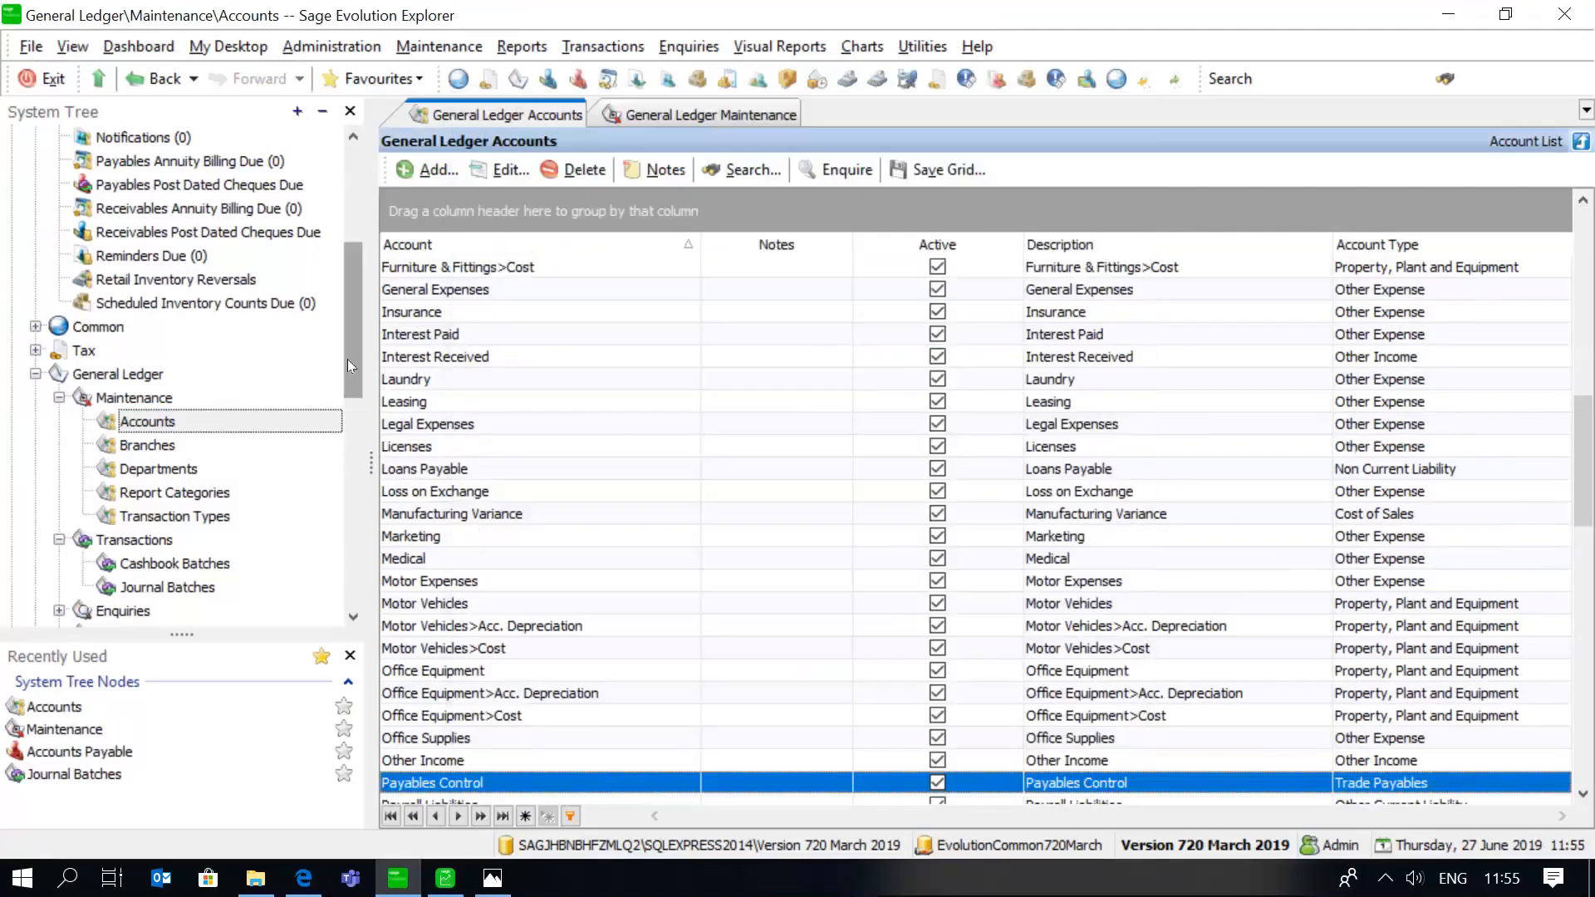
Create a new General Ledger journal batch with the description "AP Control Posting" and maximize its entry window.
drag(351, 370, 356, 412)
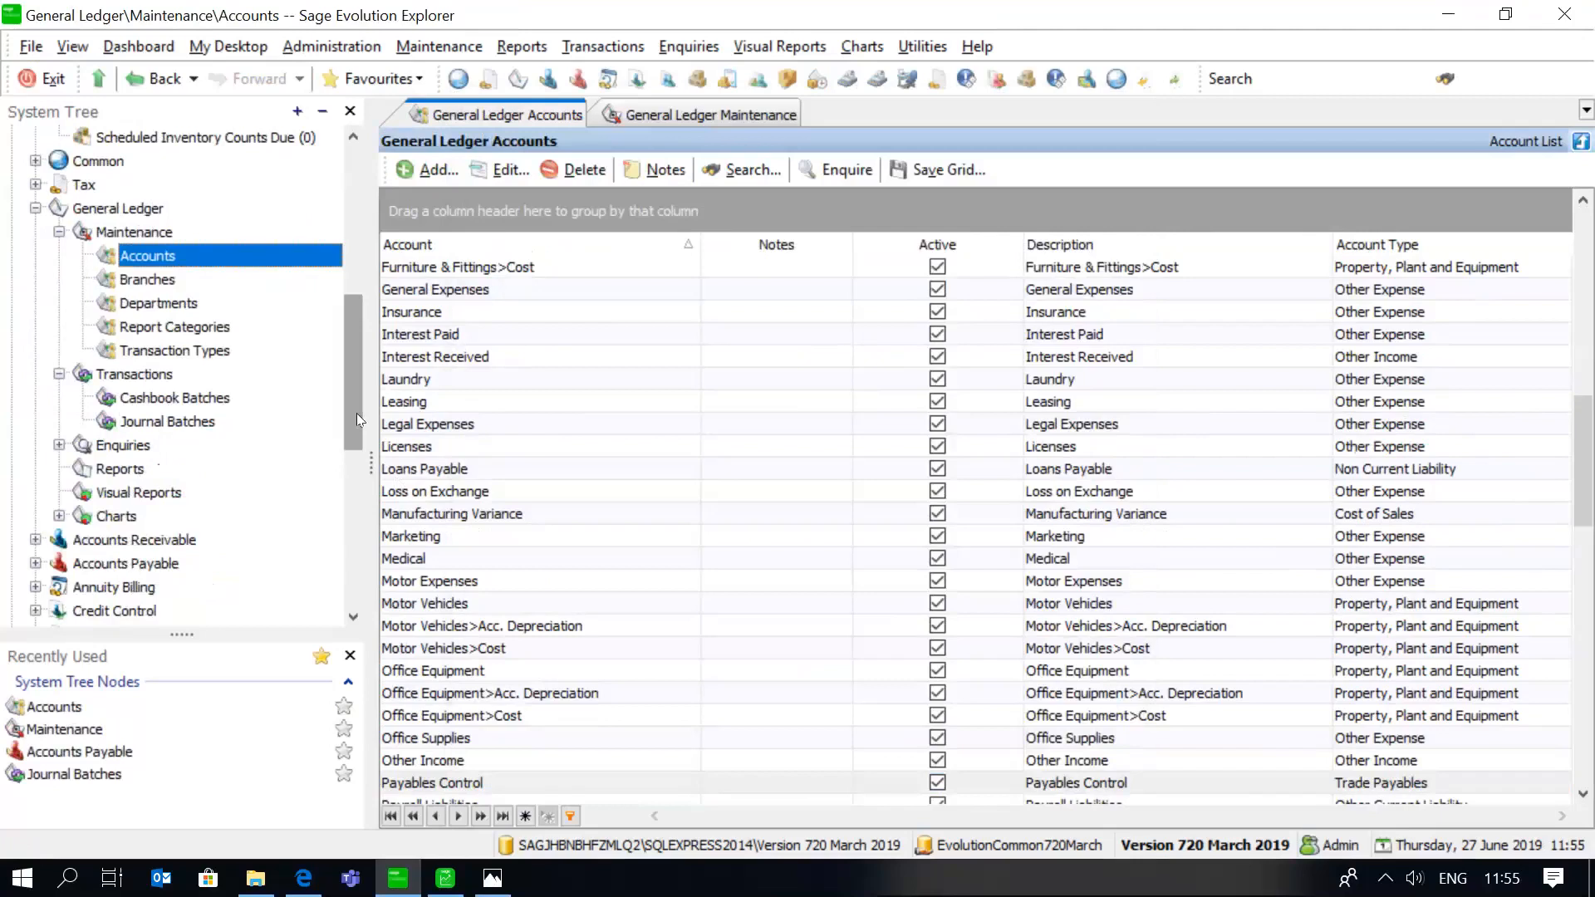
click(234, 428)
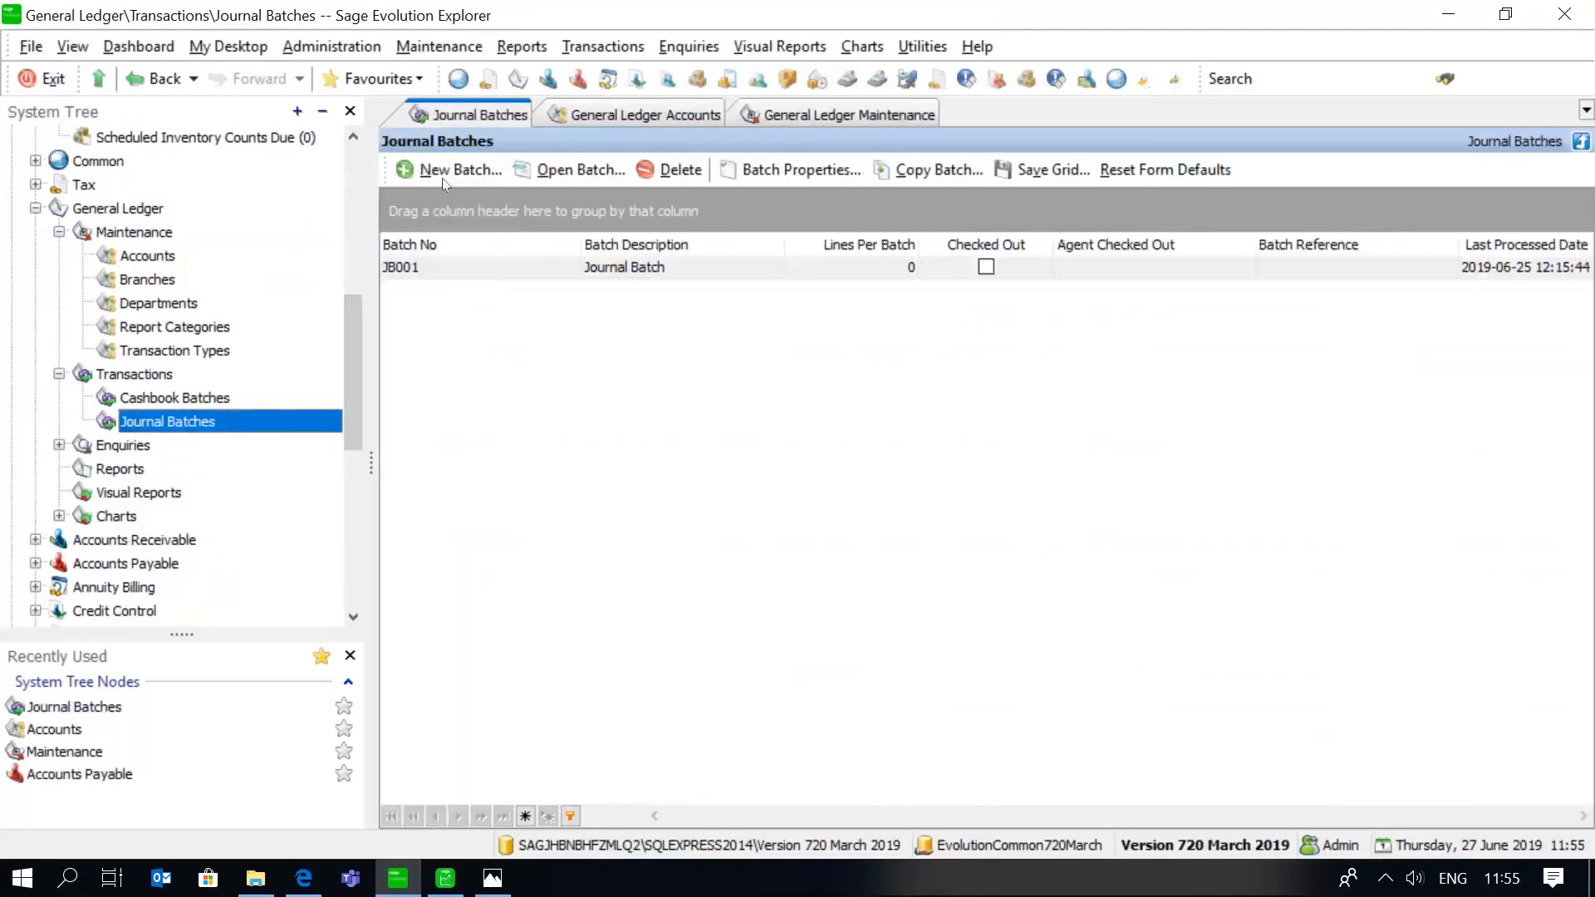
click(437, 170)
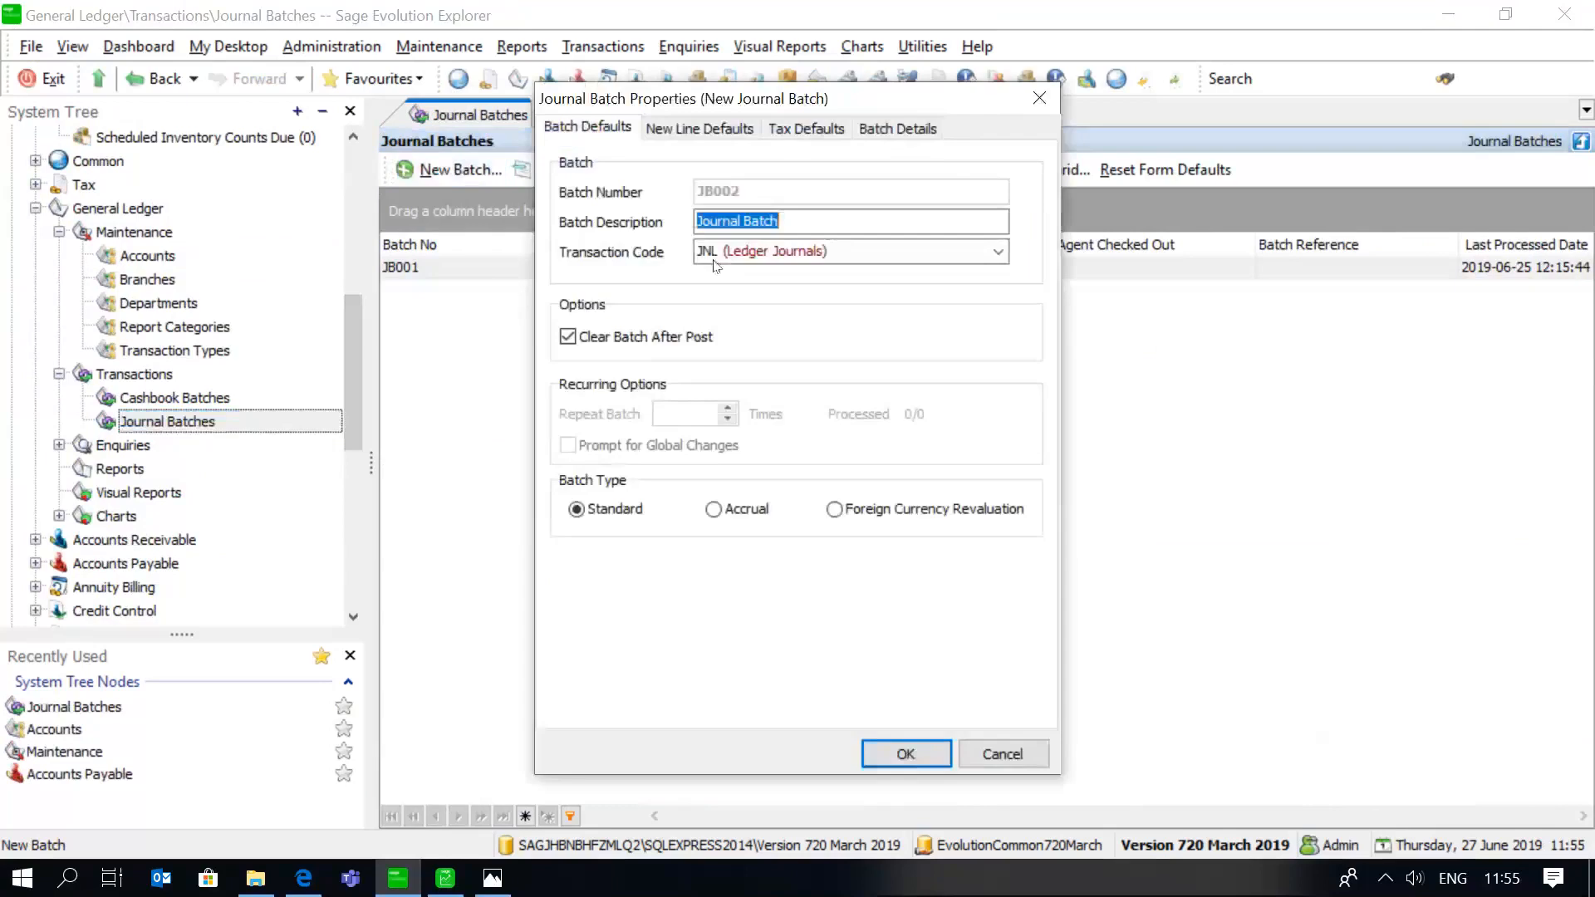
key(BackSpace)
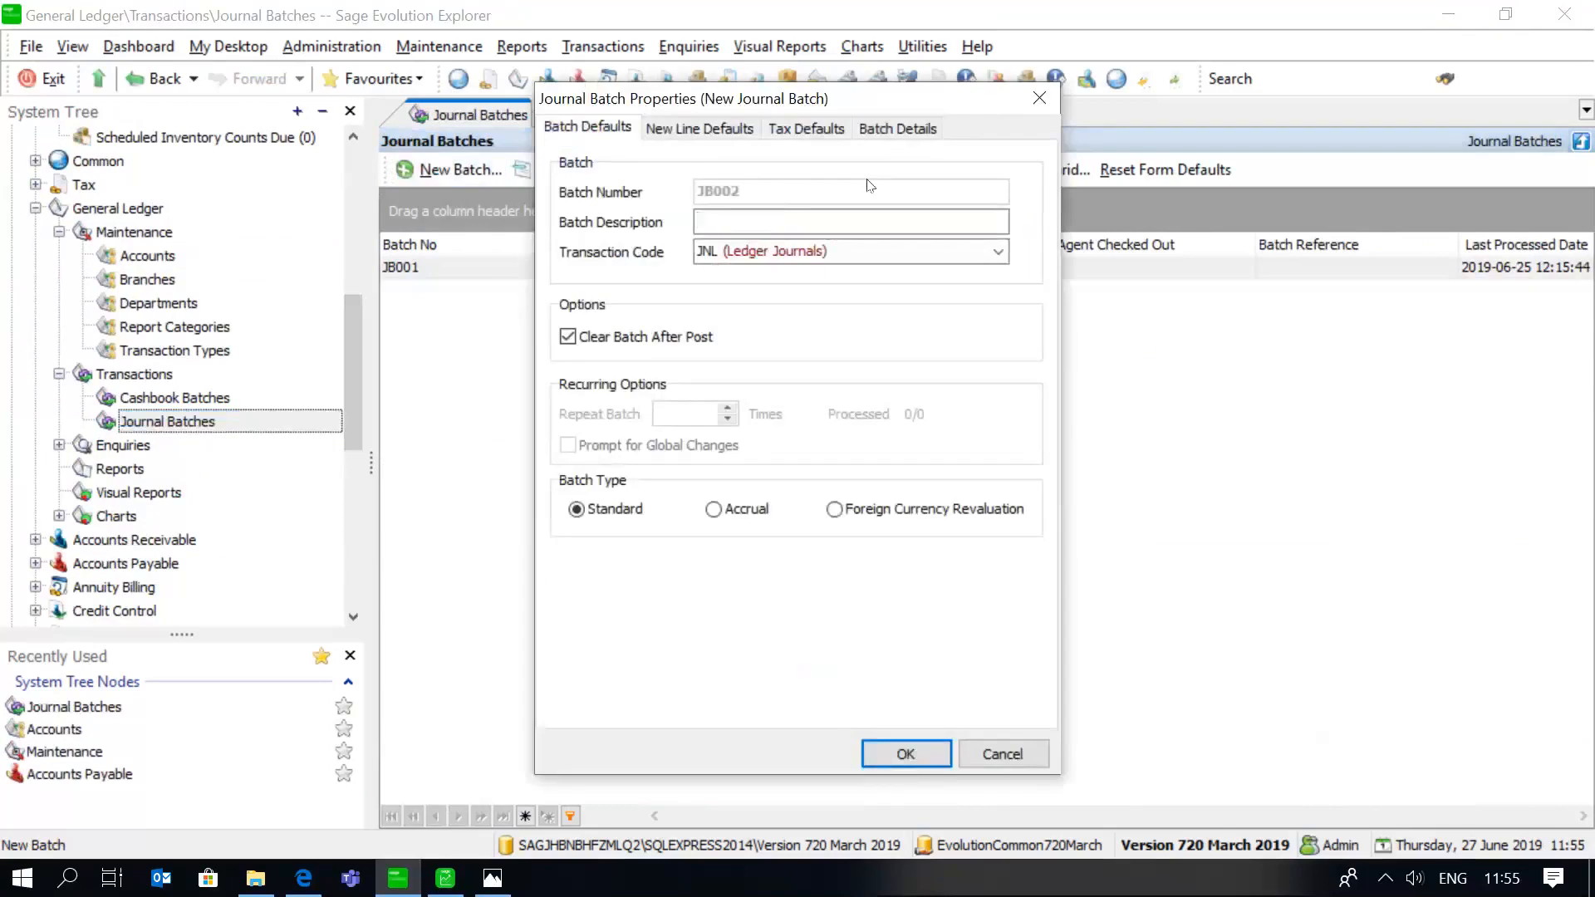
text(AP Control Posting)
click(691, 126)
click(610, 132)
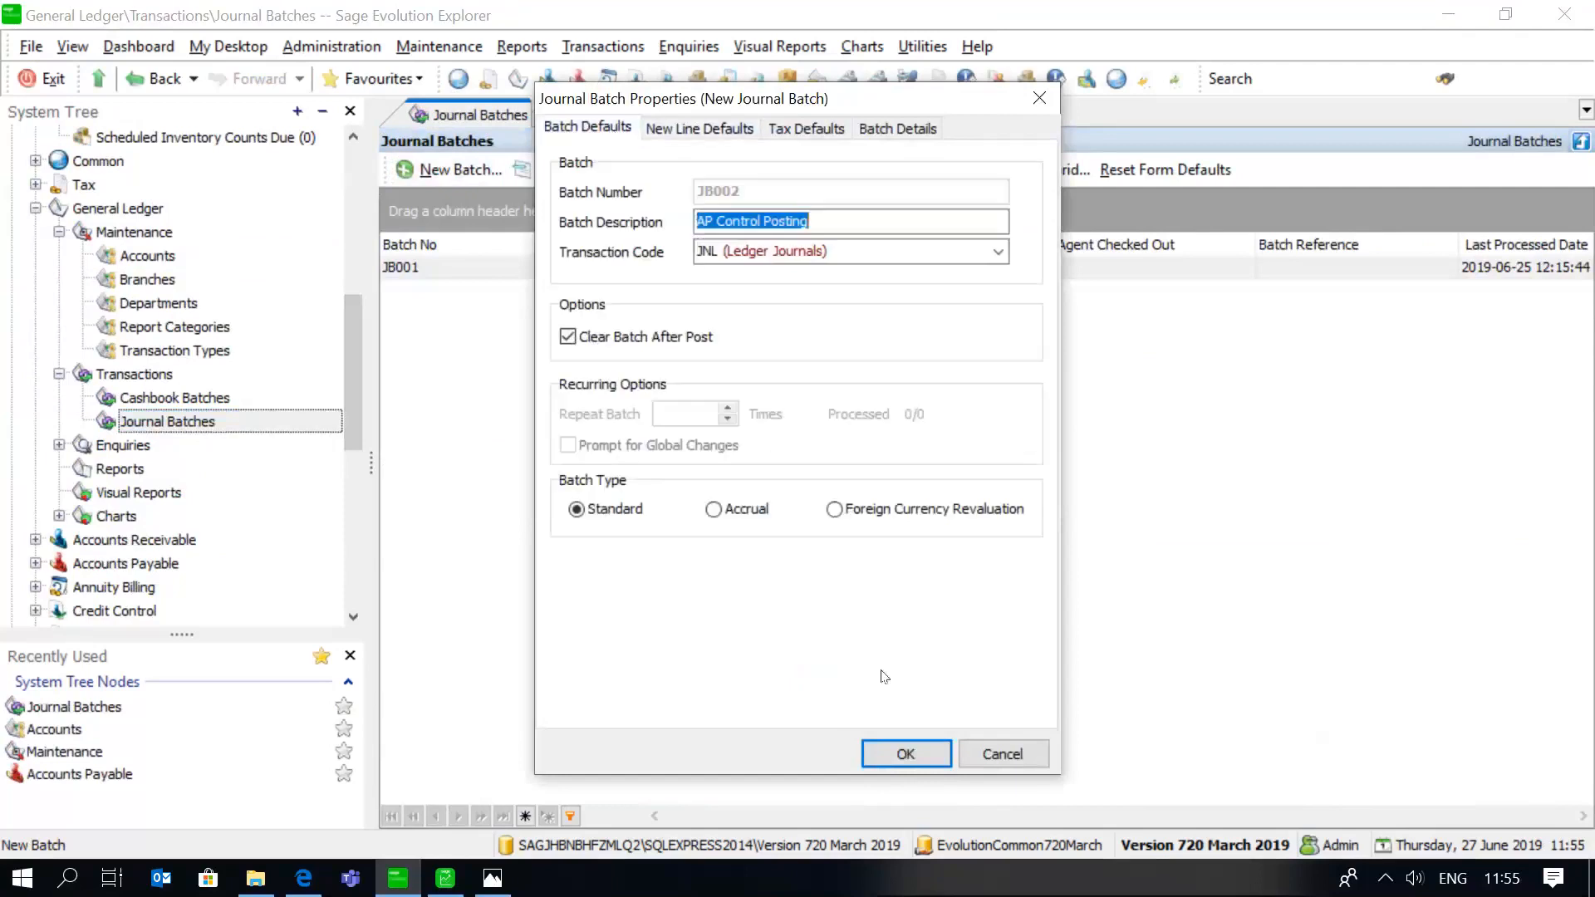
click(900, 755)
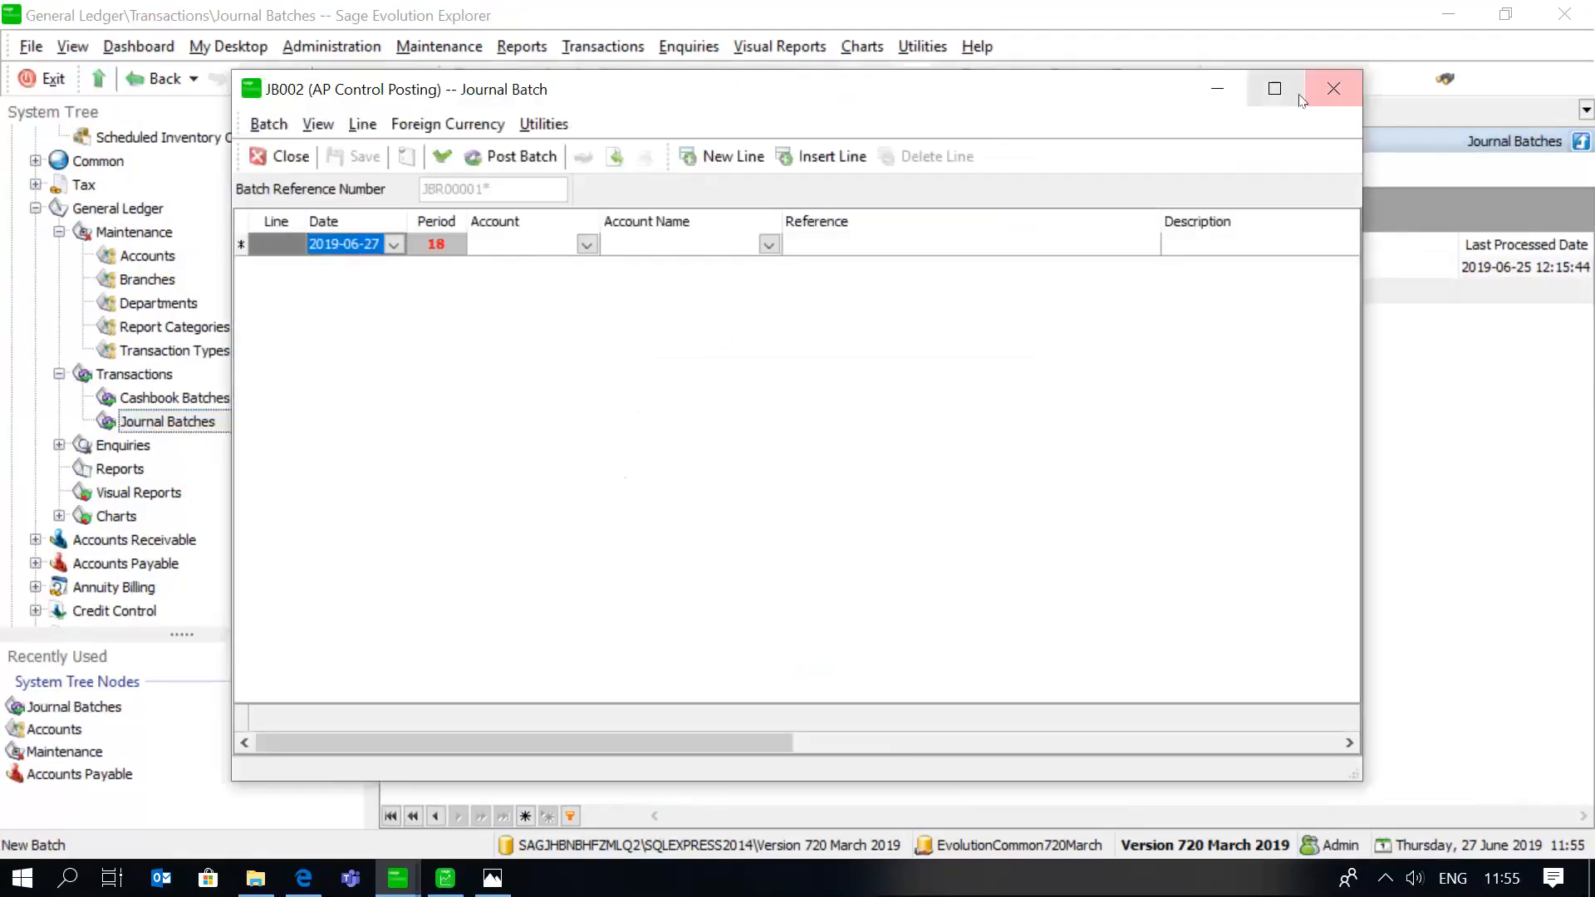
click(1275, 89)
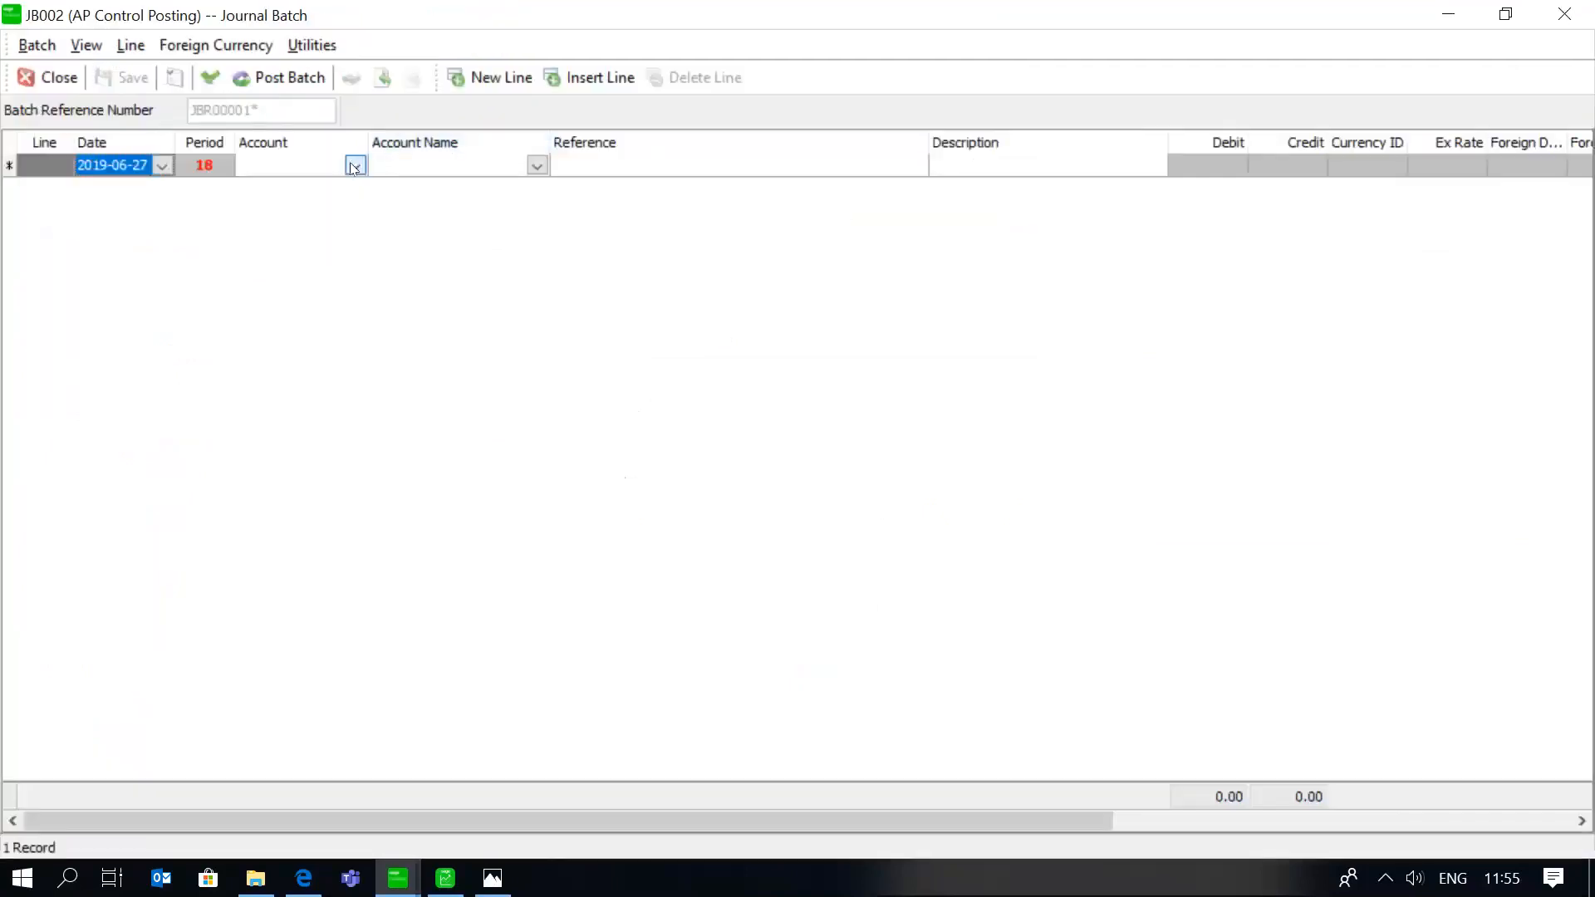
Select Repairs & Maint. as the account on the first journal line.
click(355, 166)
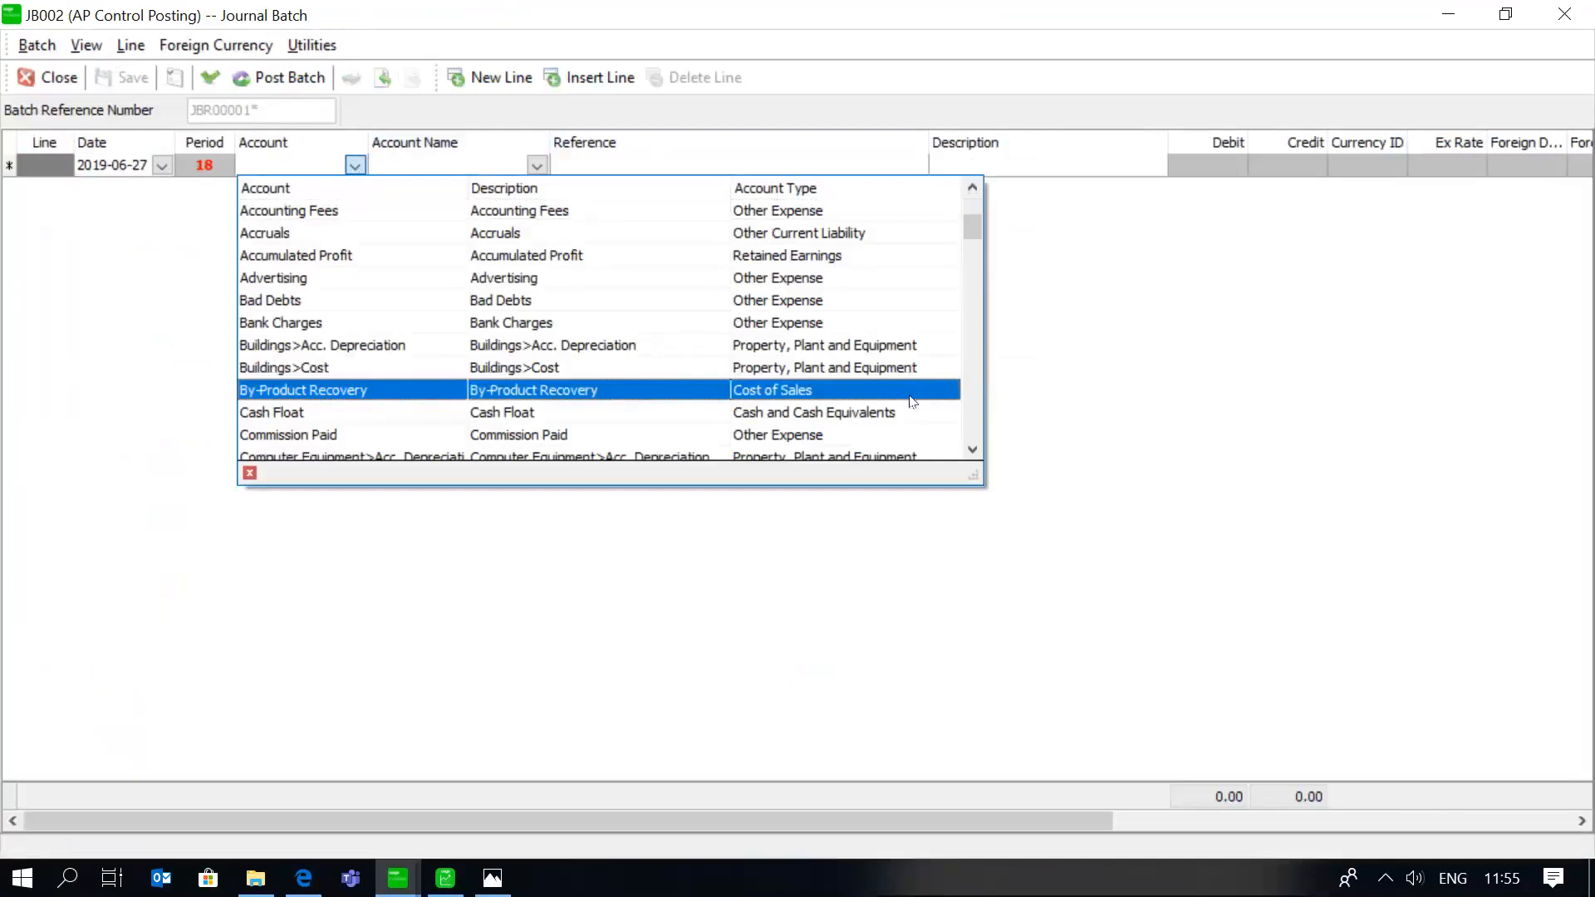
key(Down)
key(Down)
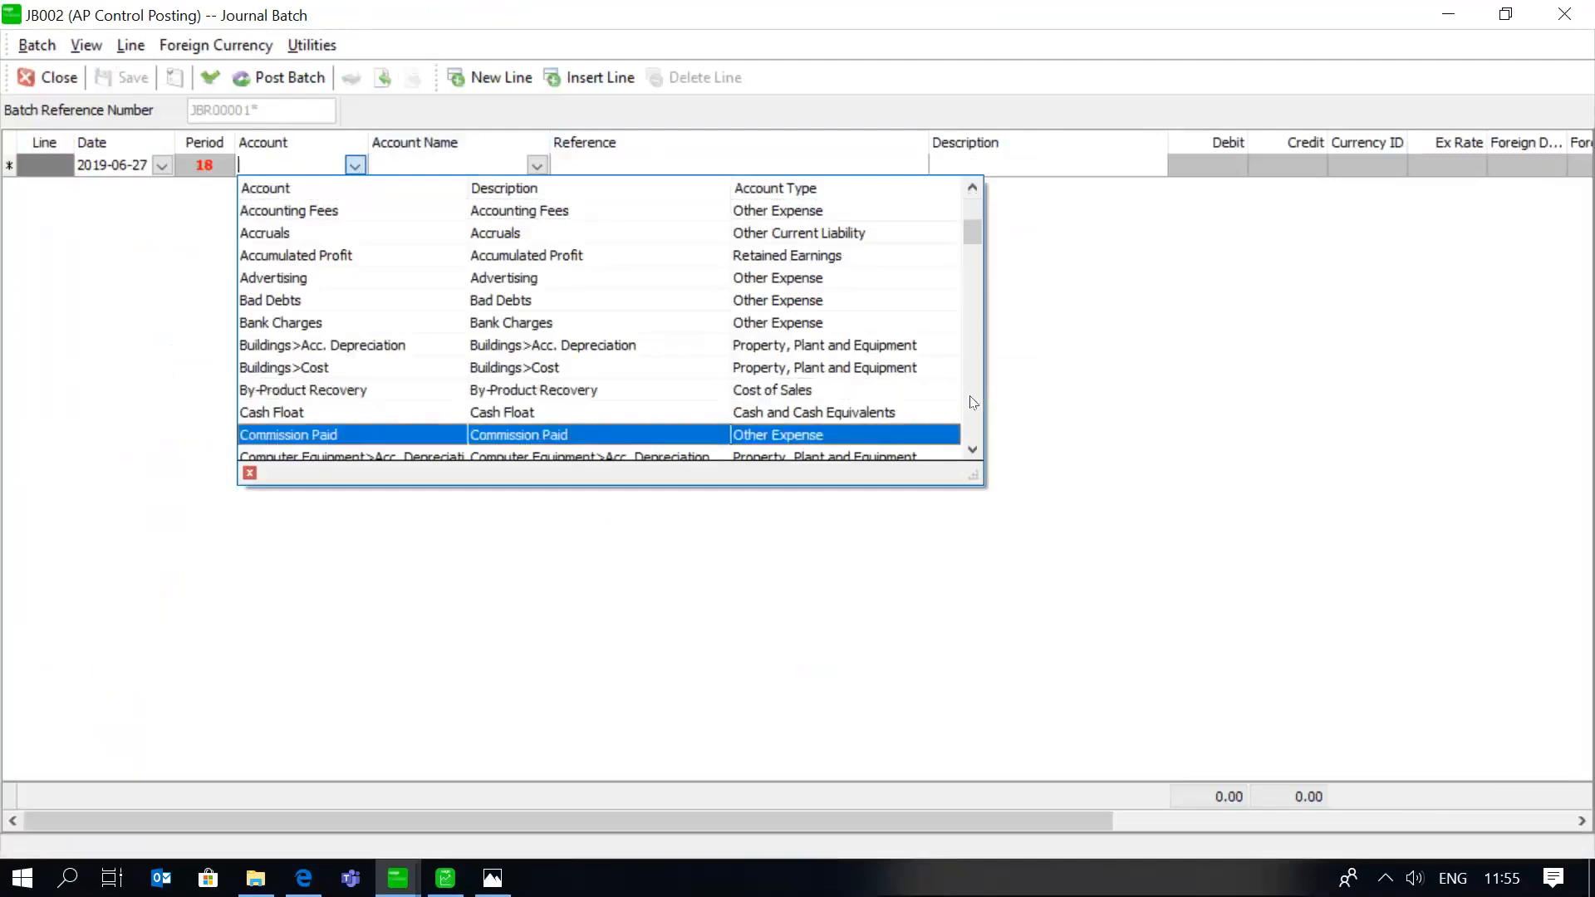
click(972, 403)
click(972, 403)
click(973, 403)
click(973, 403)
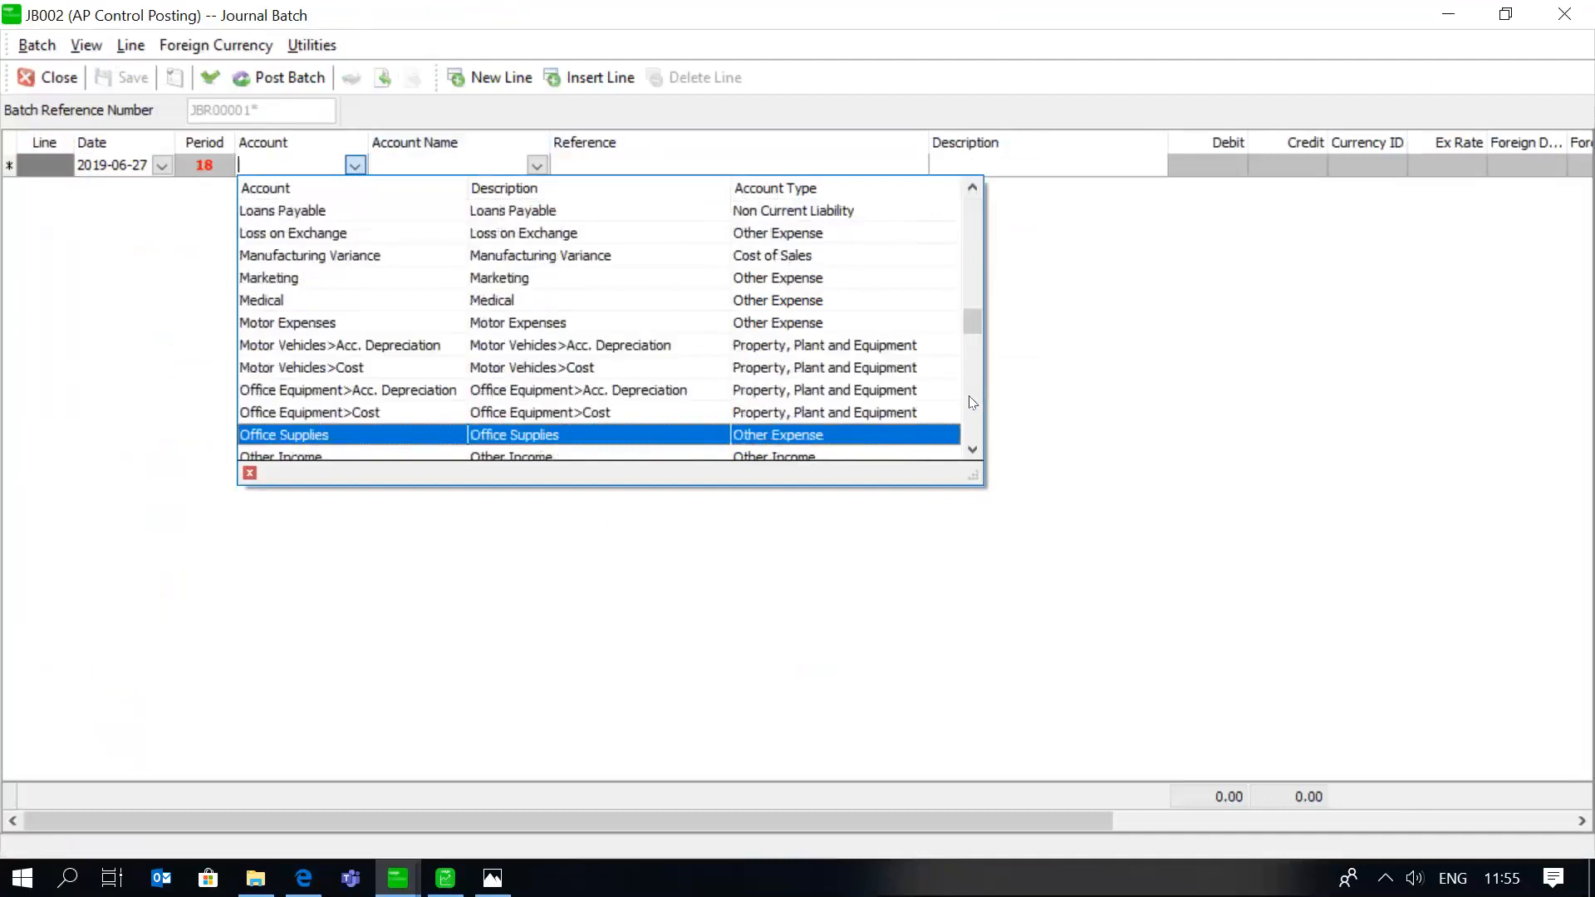
click(973, 402)
click(972, 403)
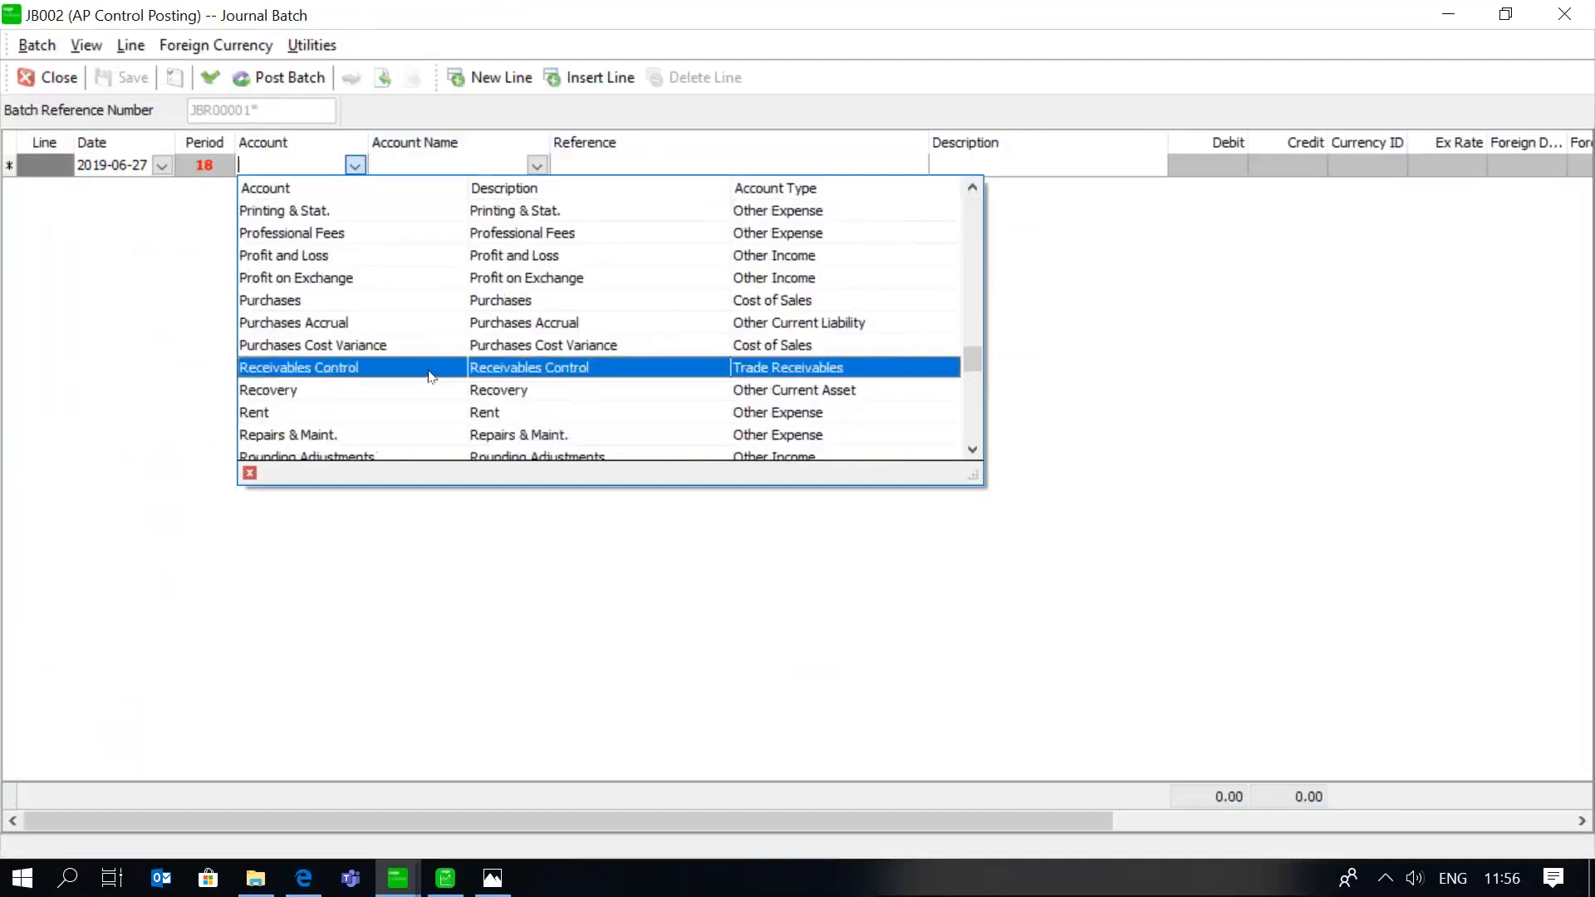
click(399, 428)
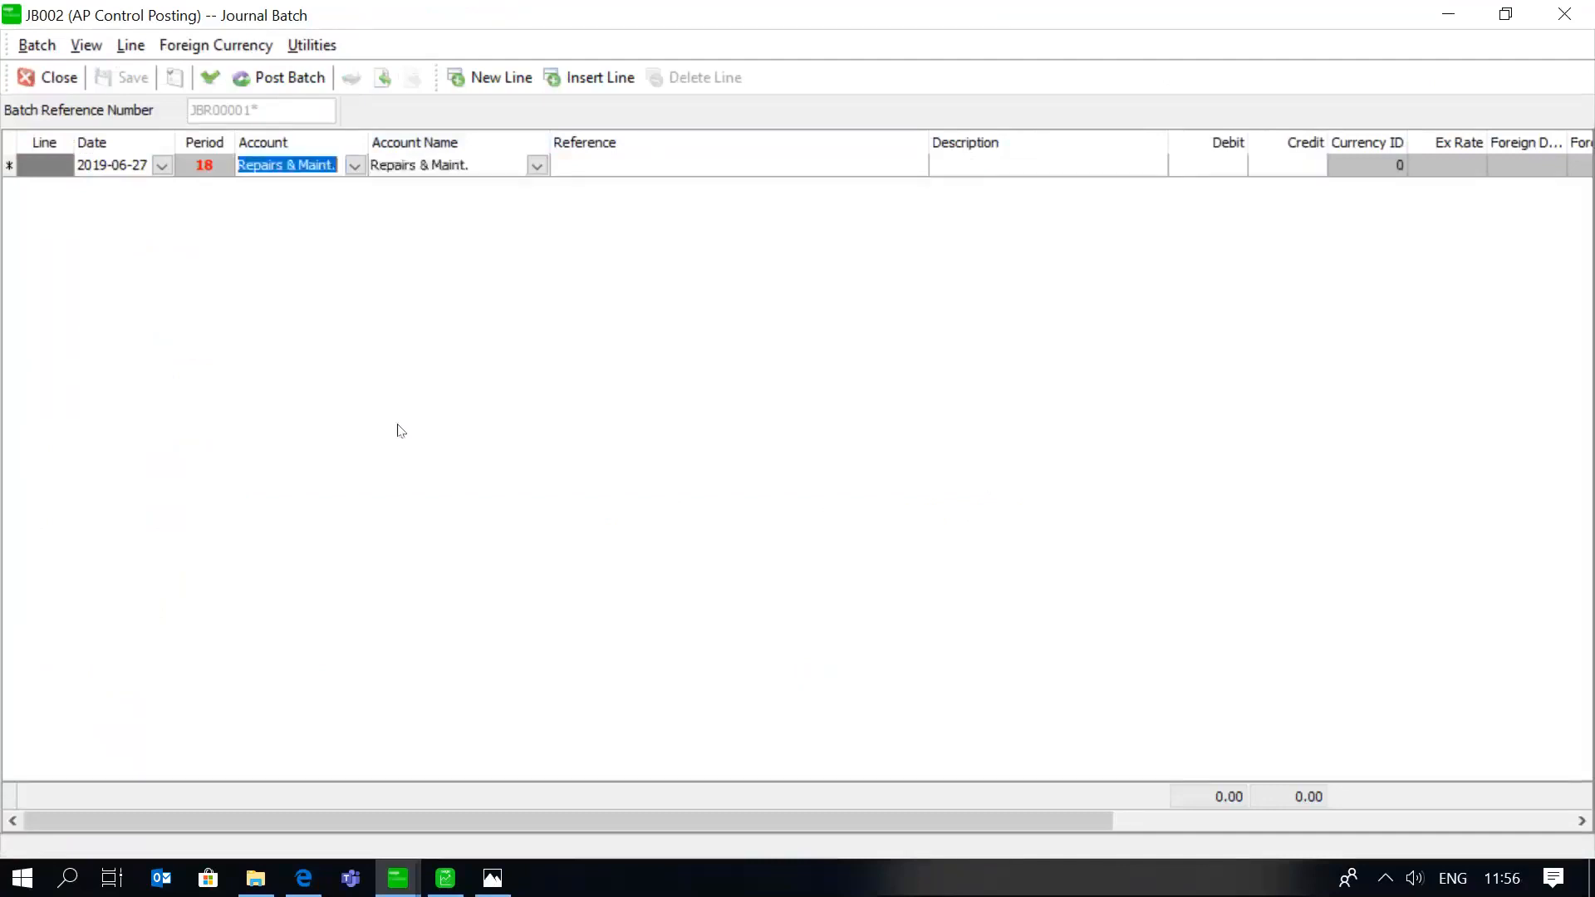
Complete the Repairs & Maint. line with reference REF001, description DESC001 and a debit of 899.
key(Tab)
text(RE)
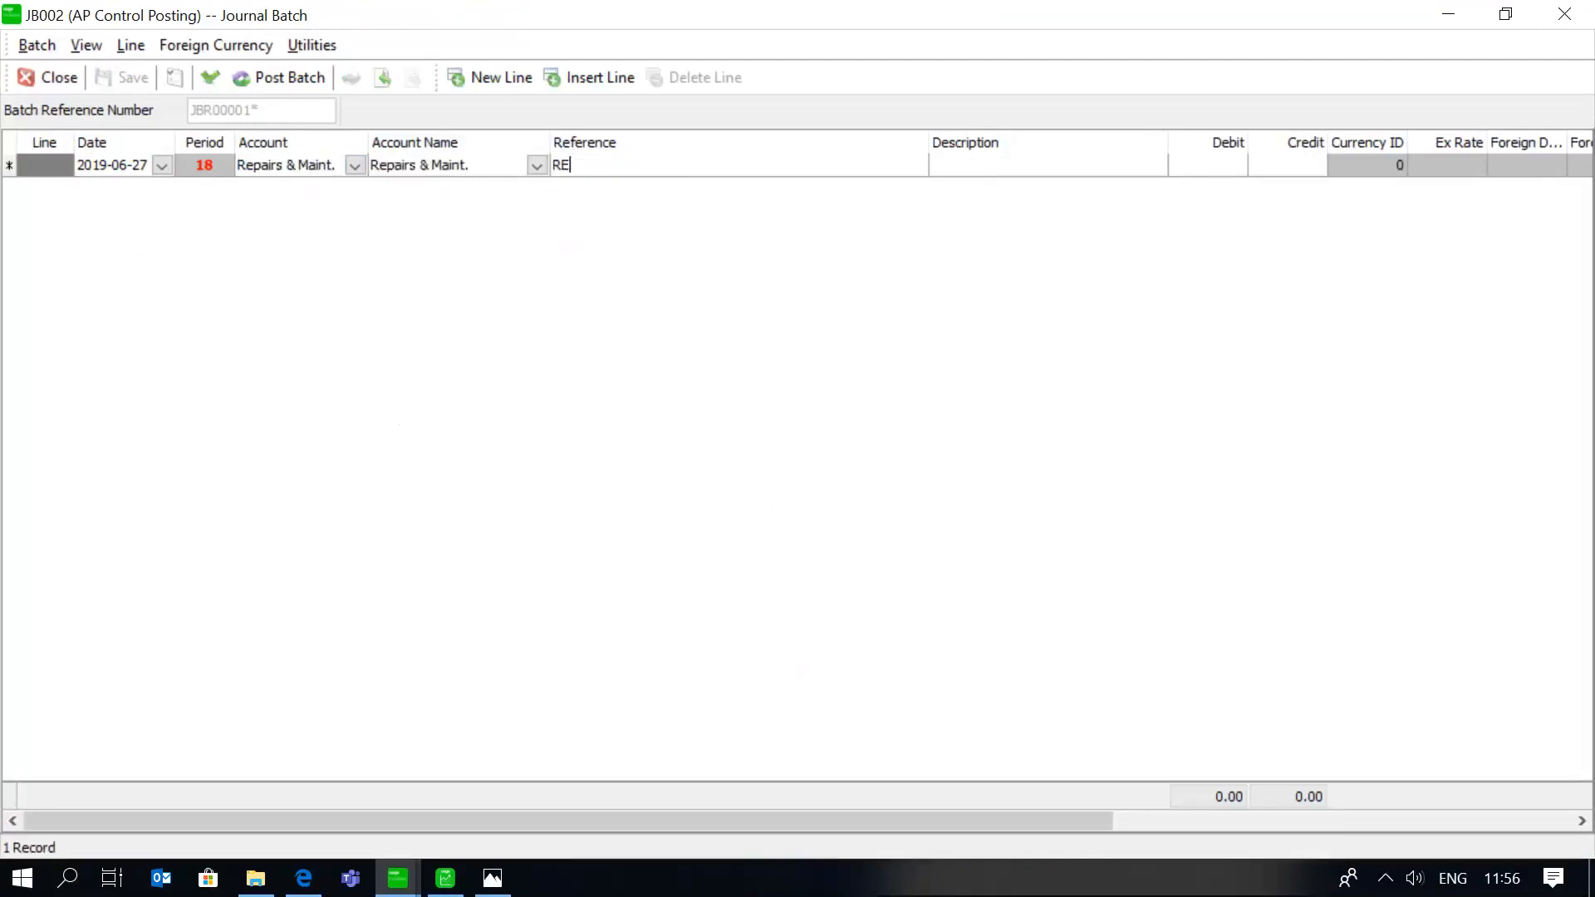
text(F001)
key(Tab)
text(DESC001)
key(Tab)
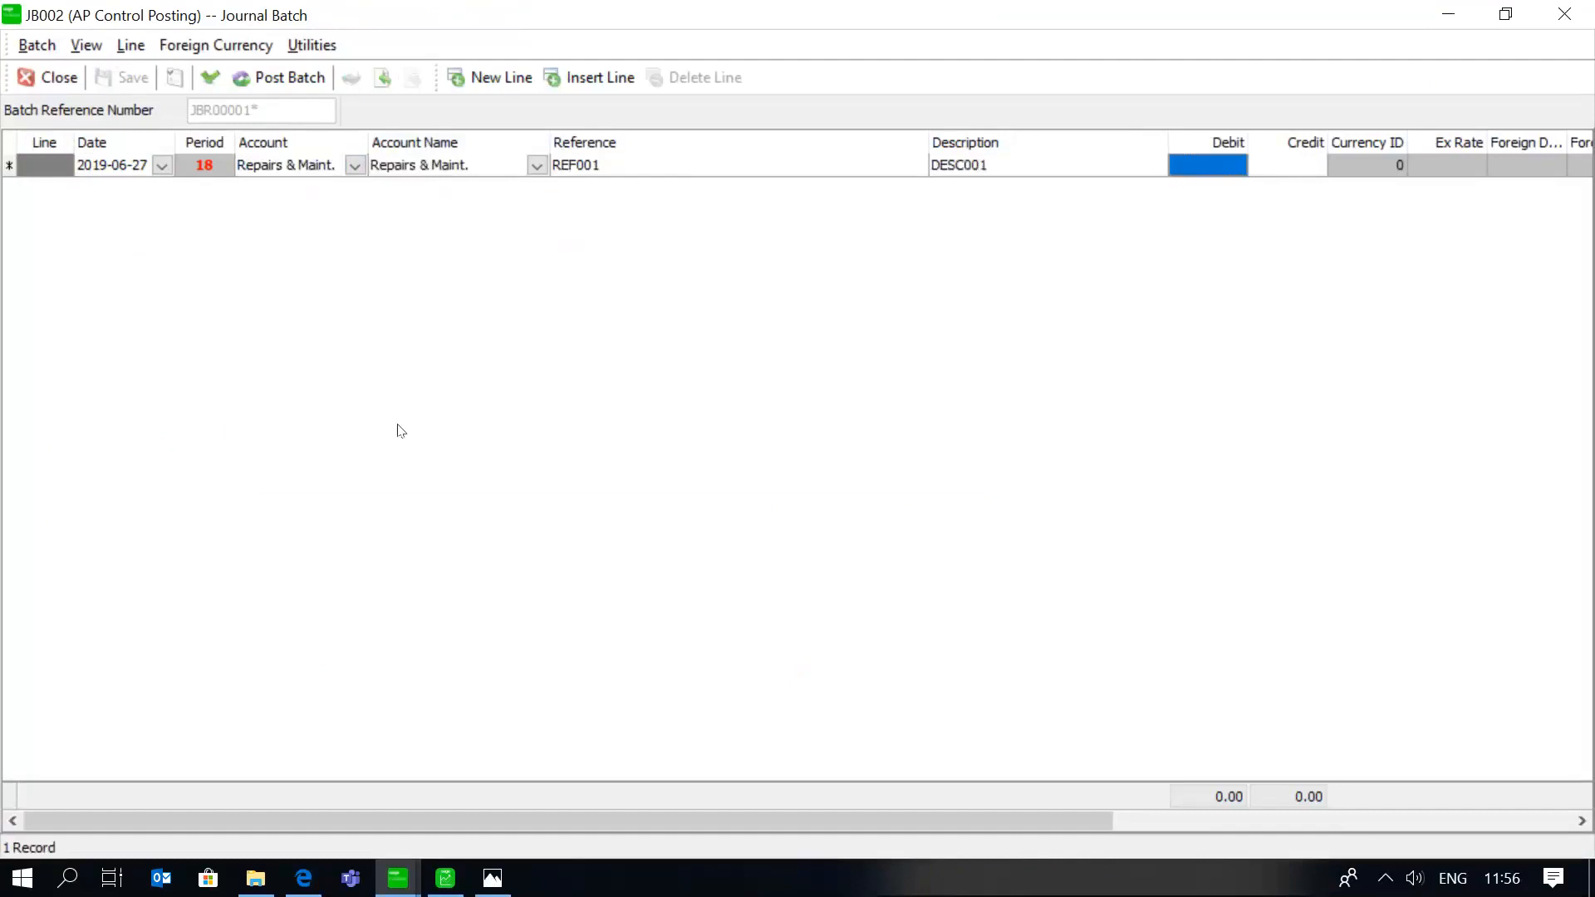
text(899)
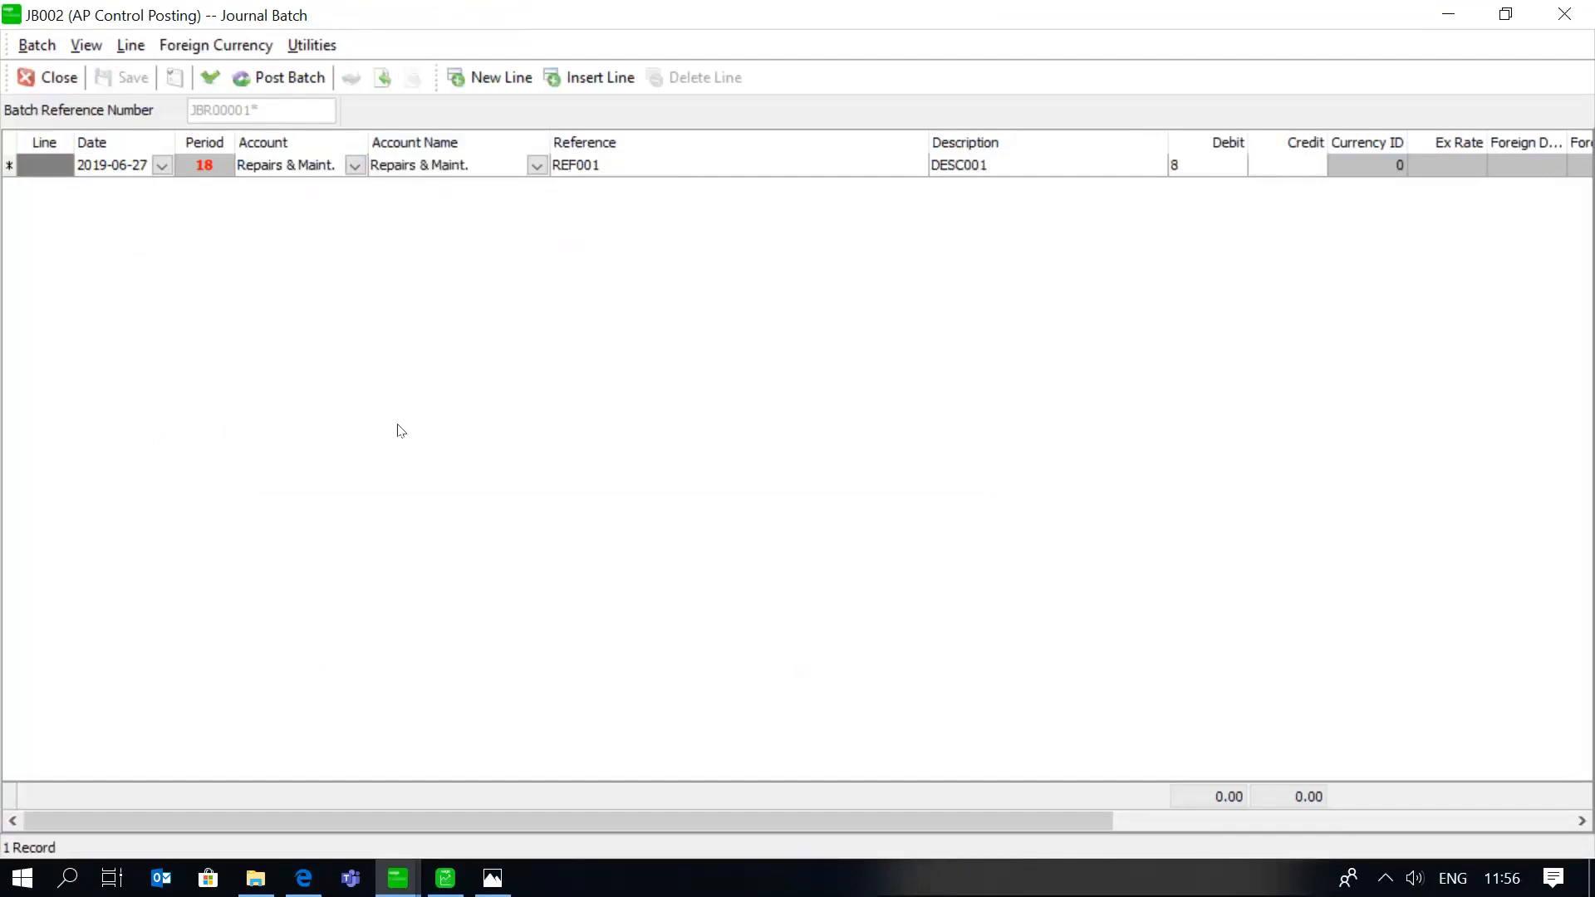
key(Tab)
key(Tab)
key(Tab)
key(Tab)
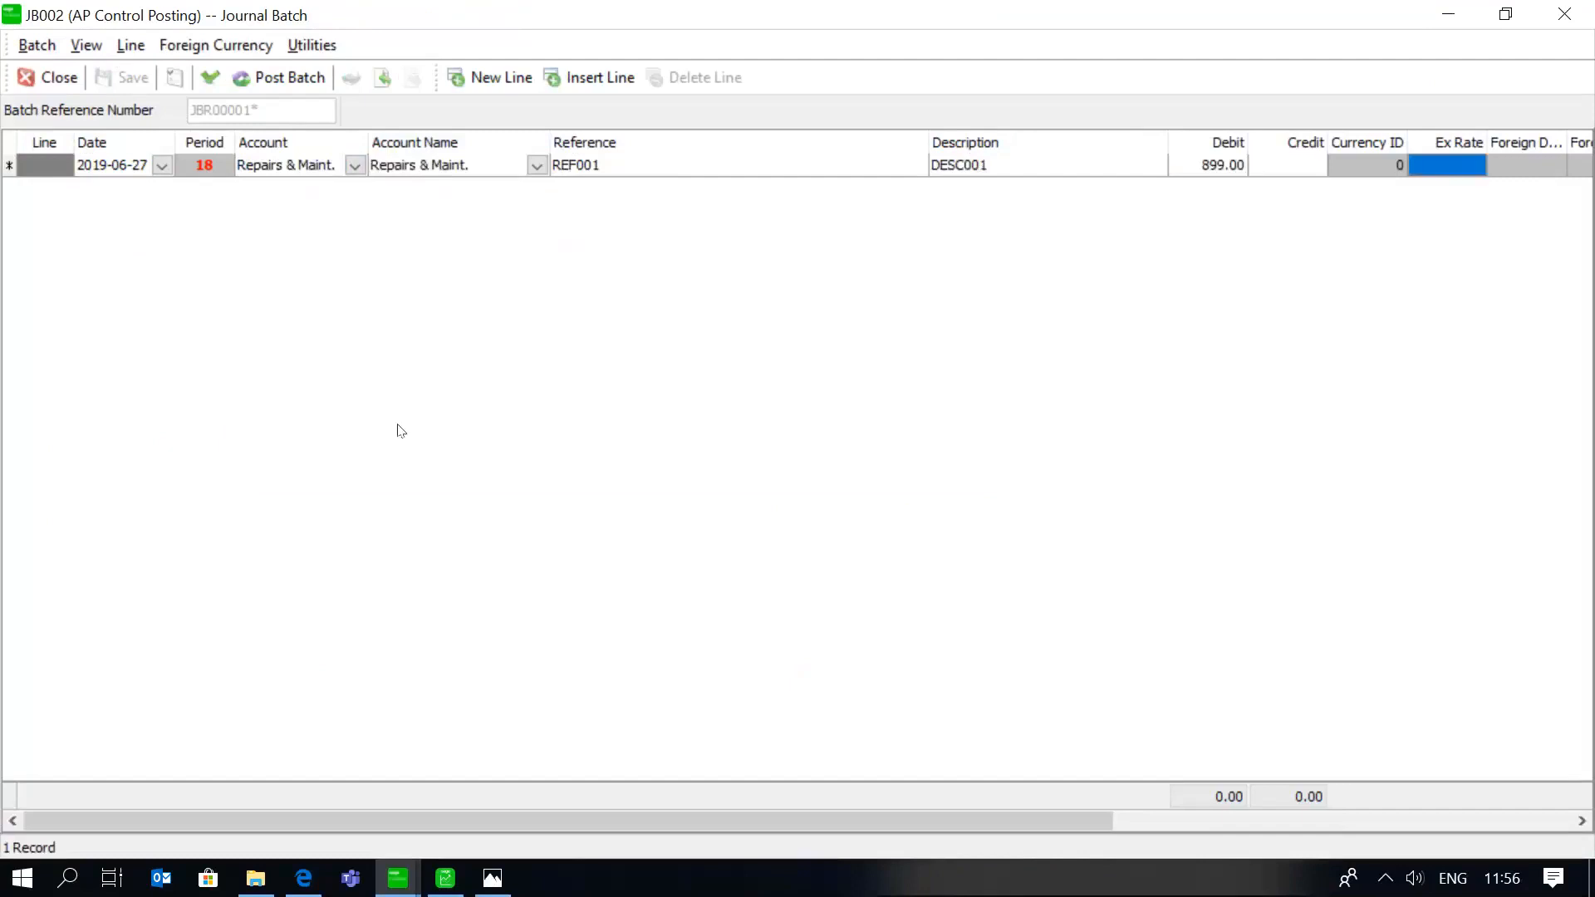
key(Tab)
key(Tab)
key(Tab)
key(Tab)
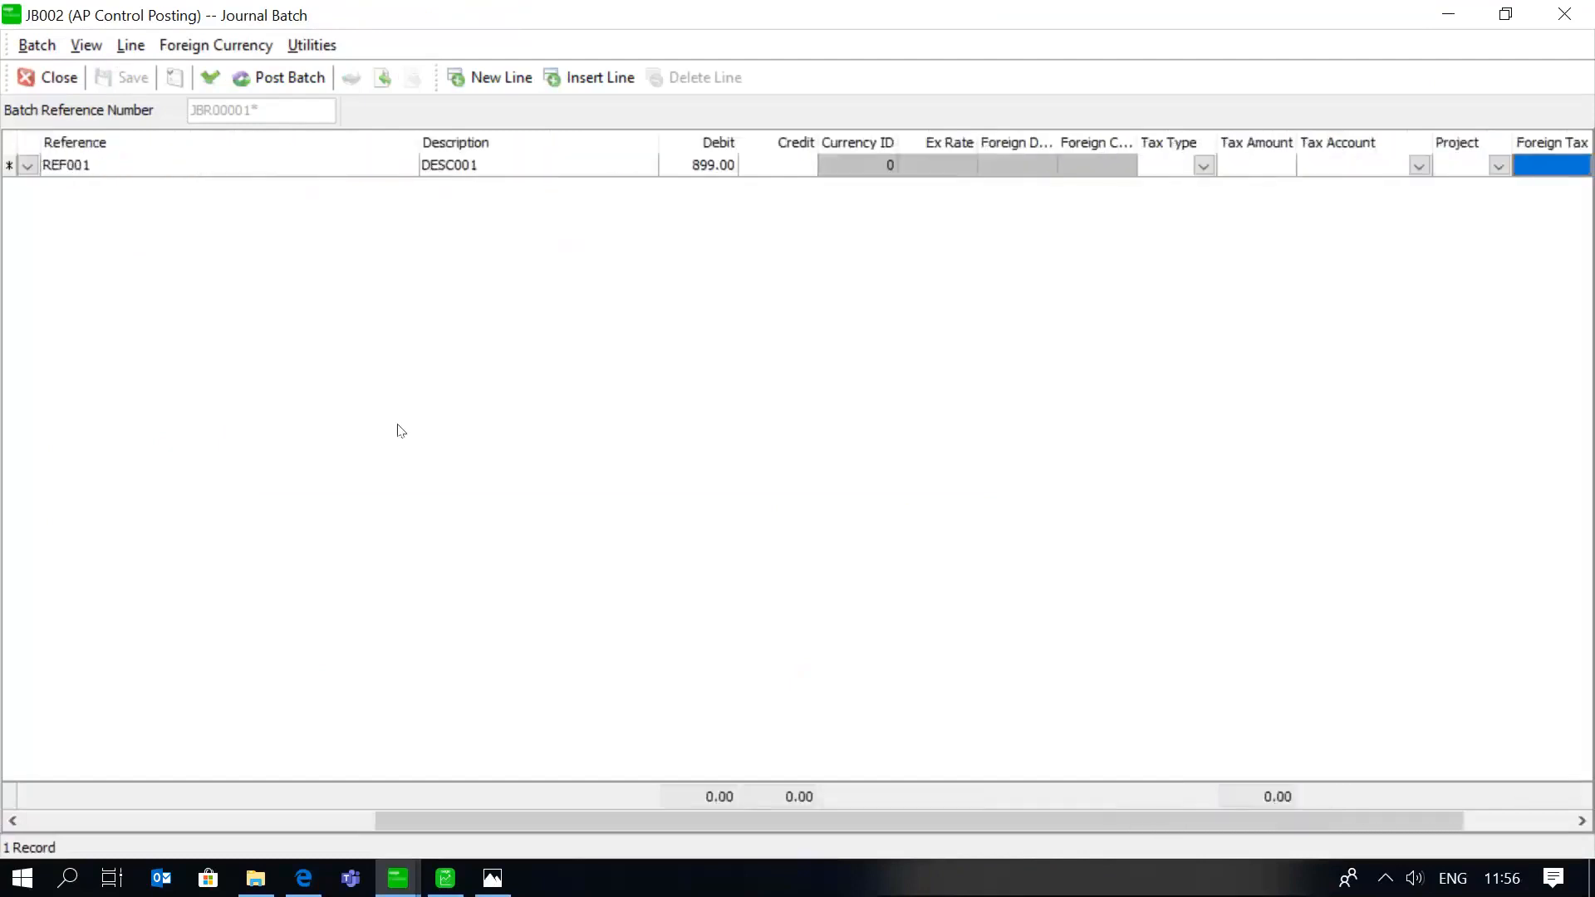
key(Tab)
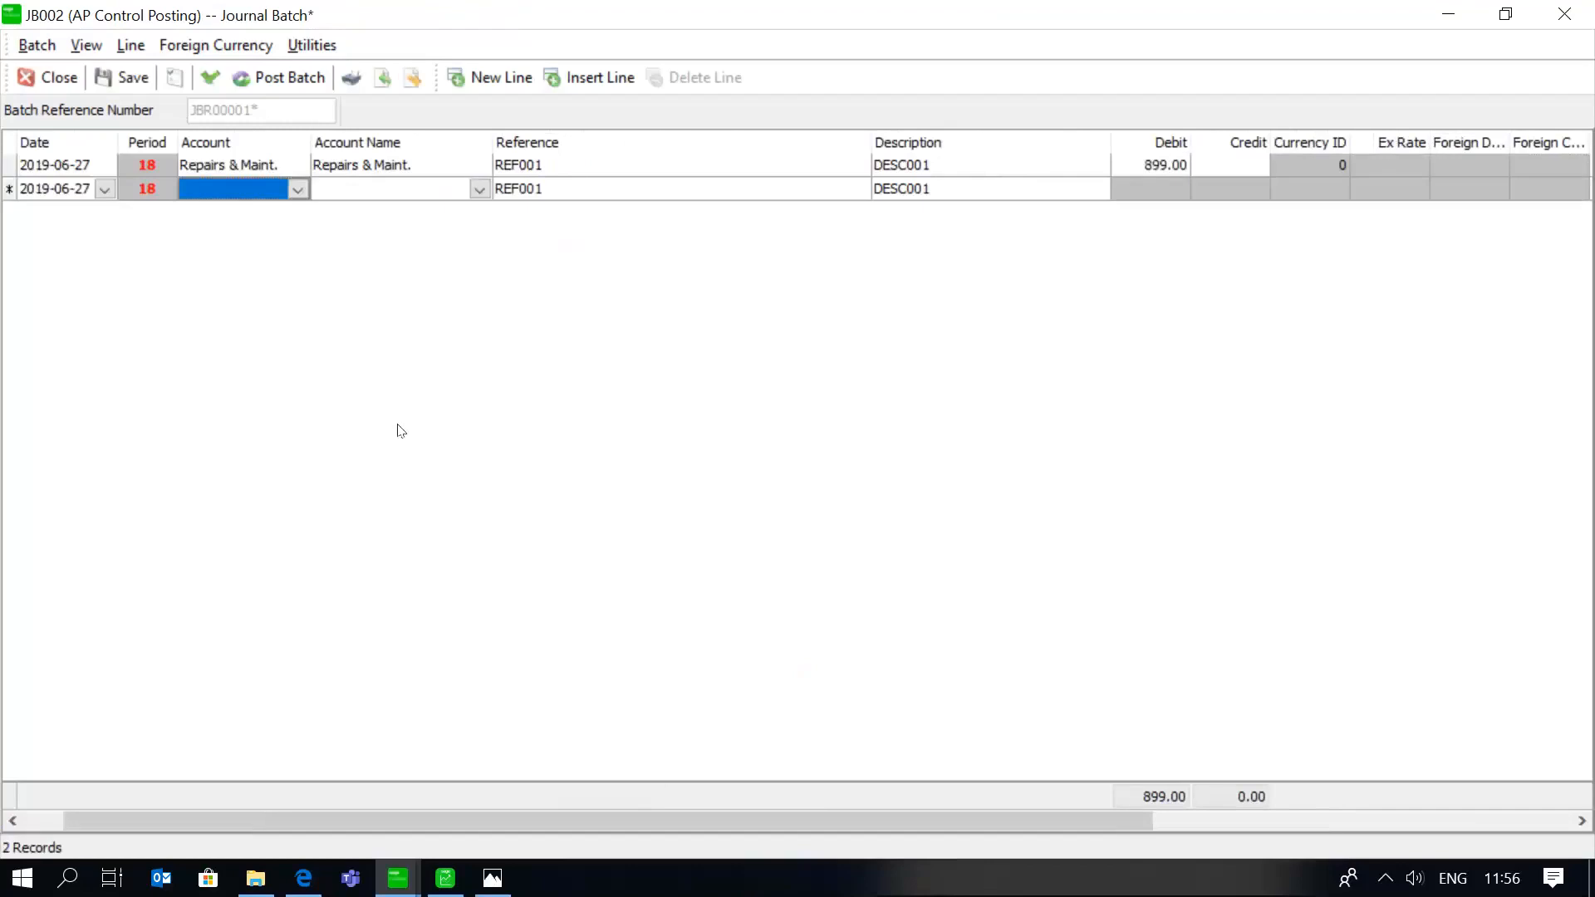
Enter the second journal line for Payables Control with reference REF002, description DESC002 and a credit of 899.
text(Payables Control)
key(Tab)
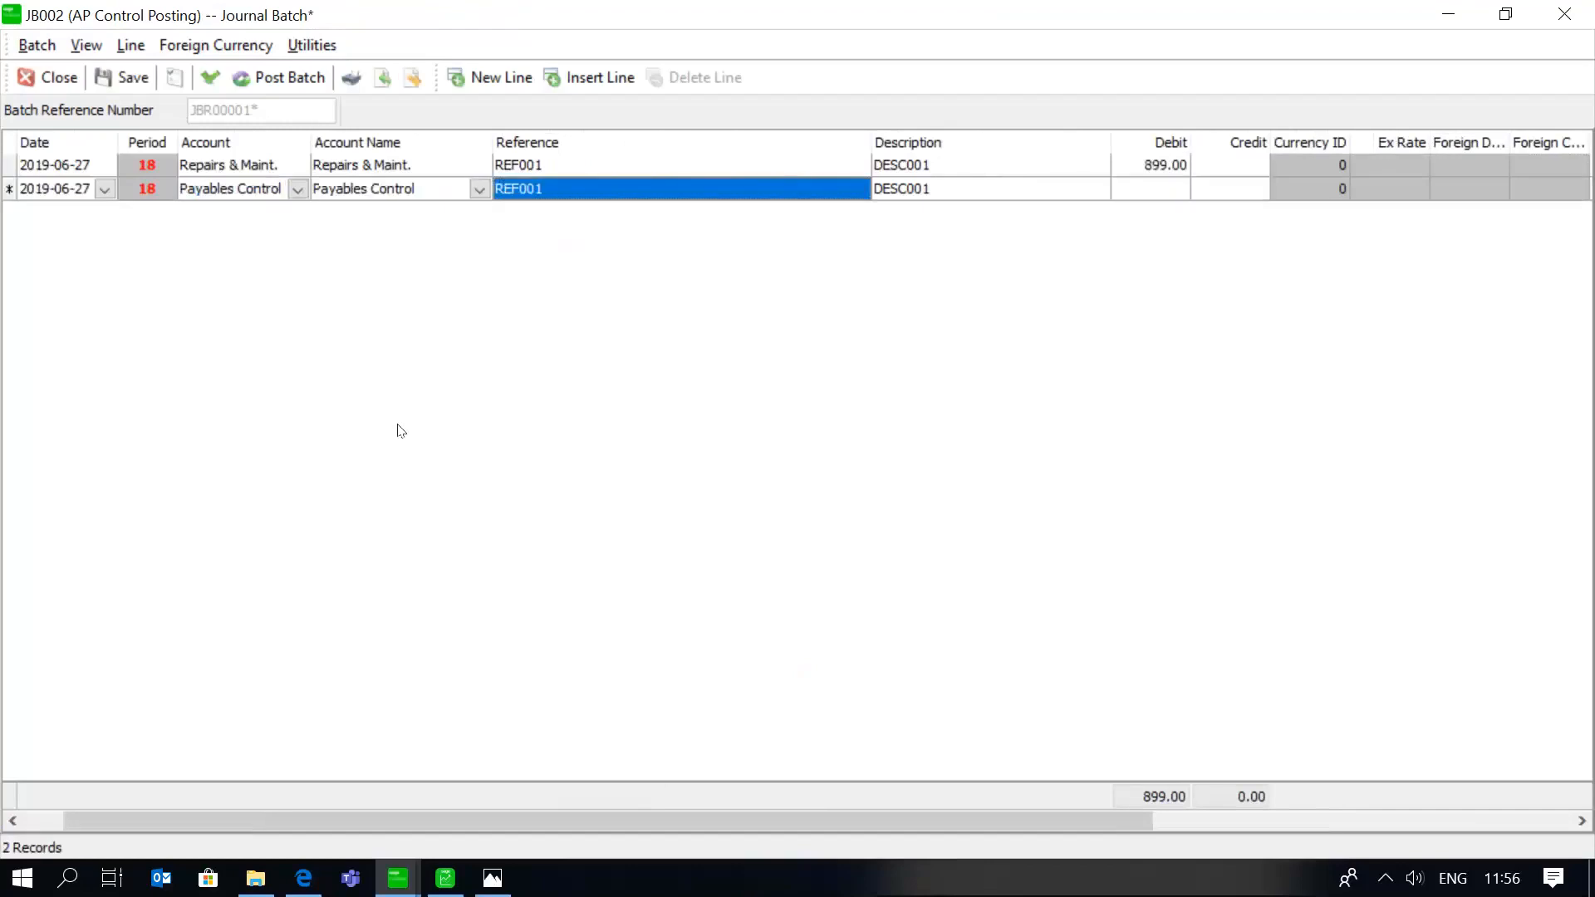
text(REF)
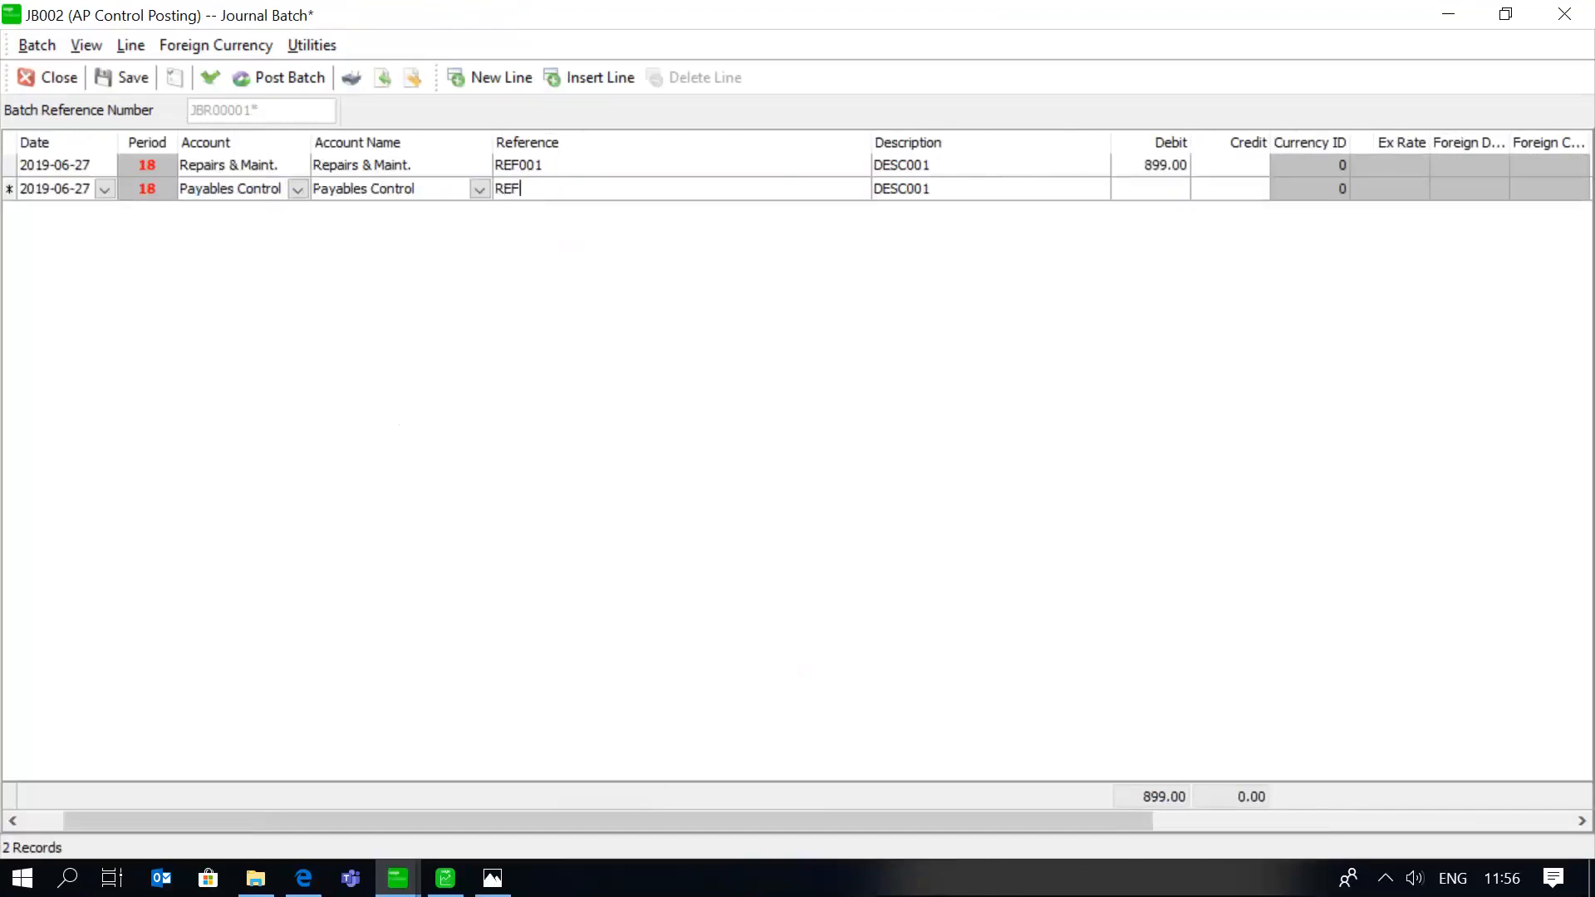
text(002)
key(Tab)
text(DESC002)
key(Tab)
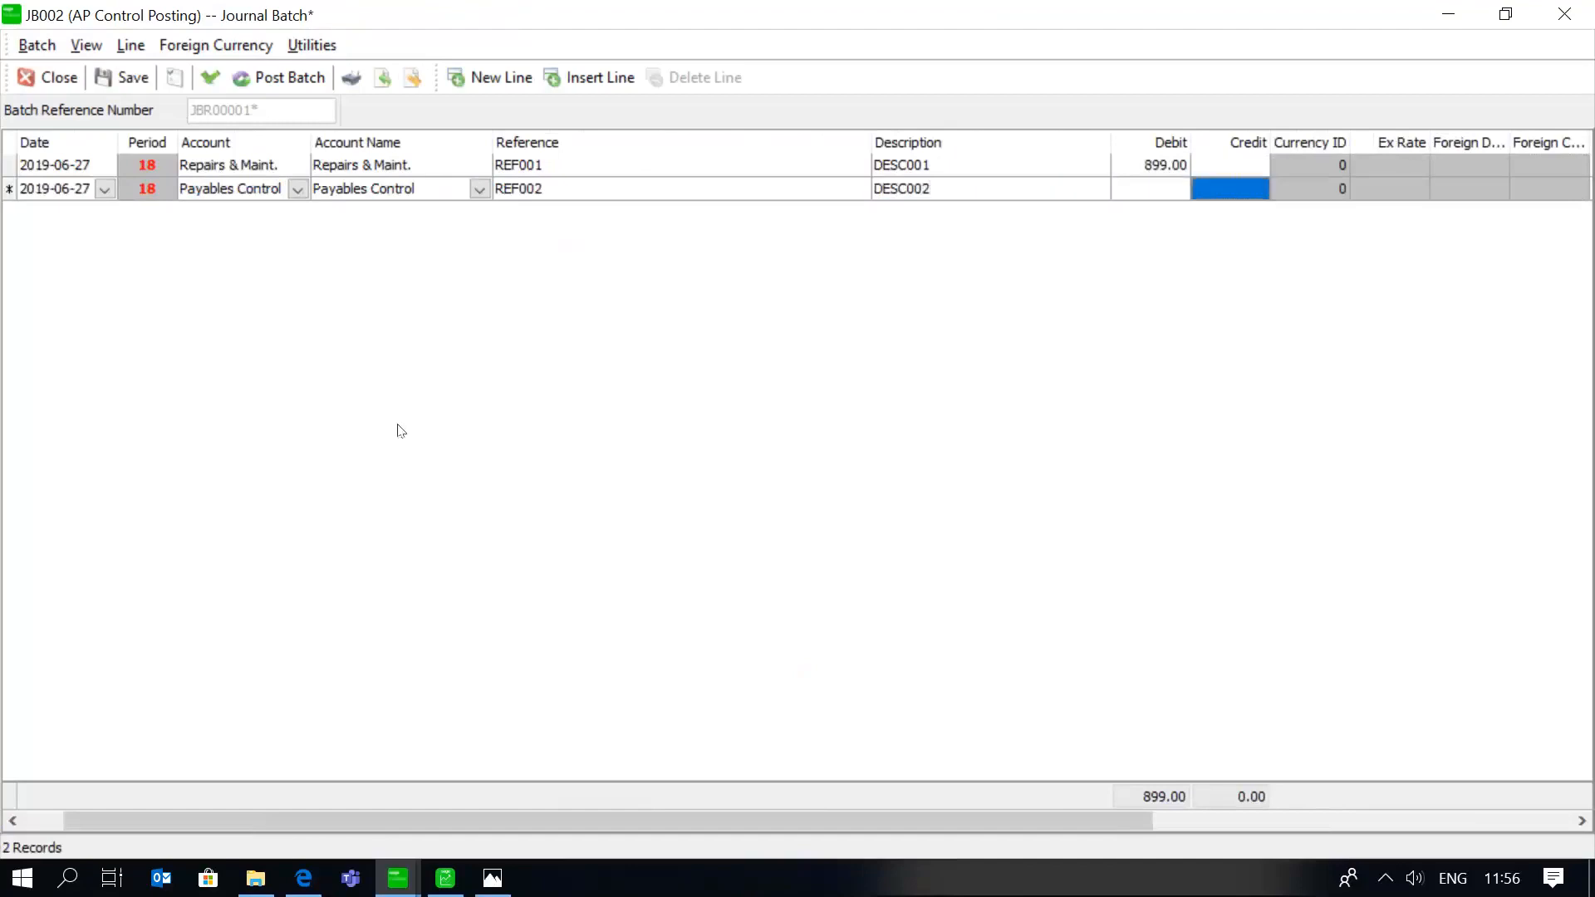
text(899)
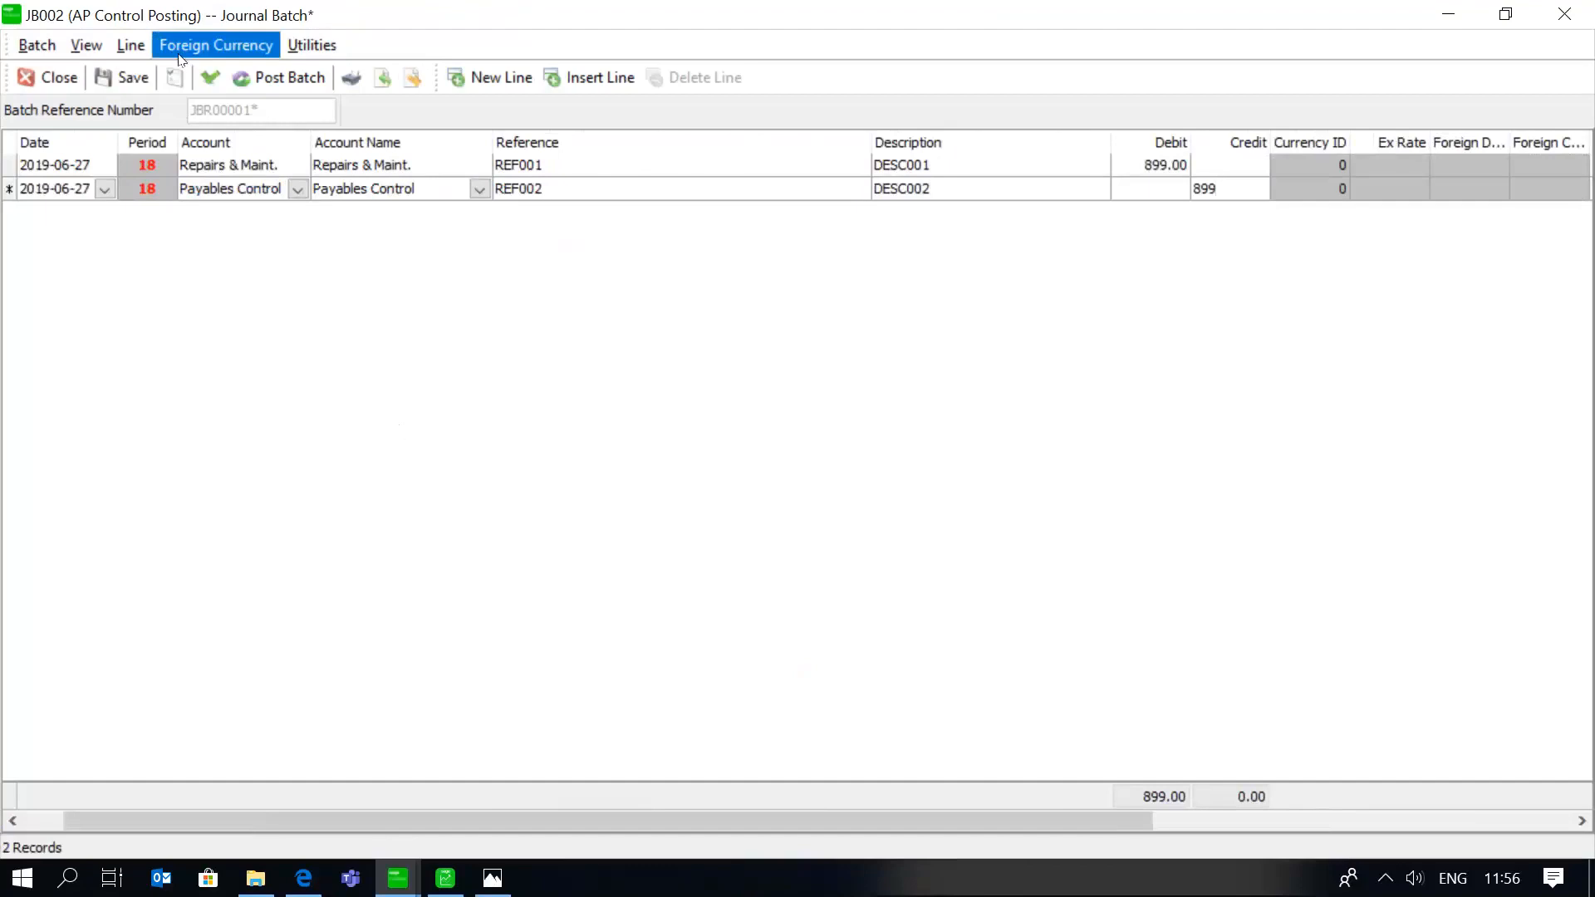
Validate the AP Control Posting batch, and close it with its changes saved.
click(208, 75)
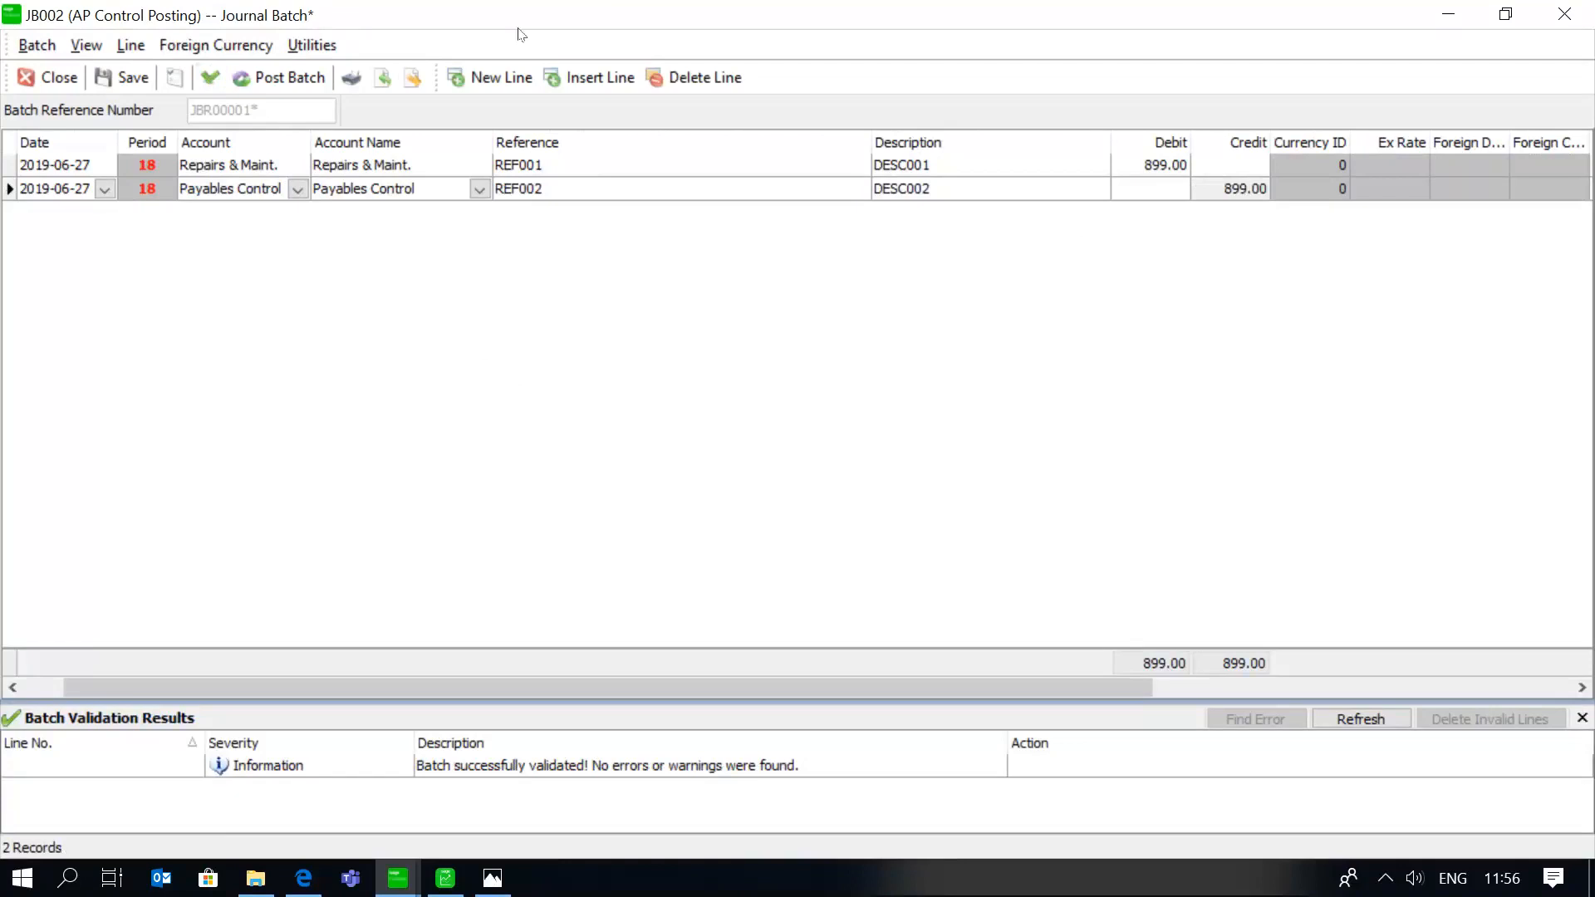
click(212, 78)
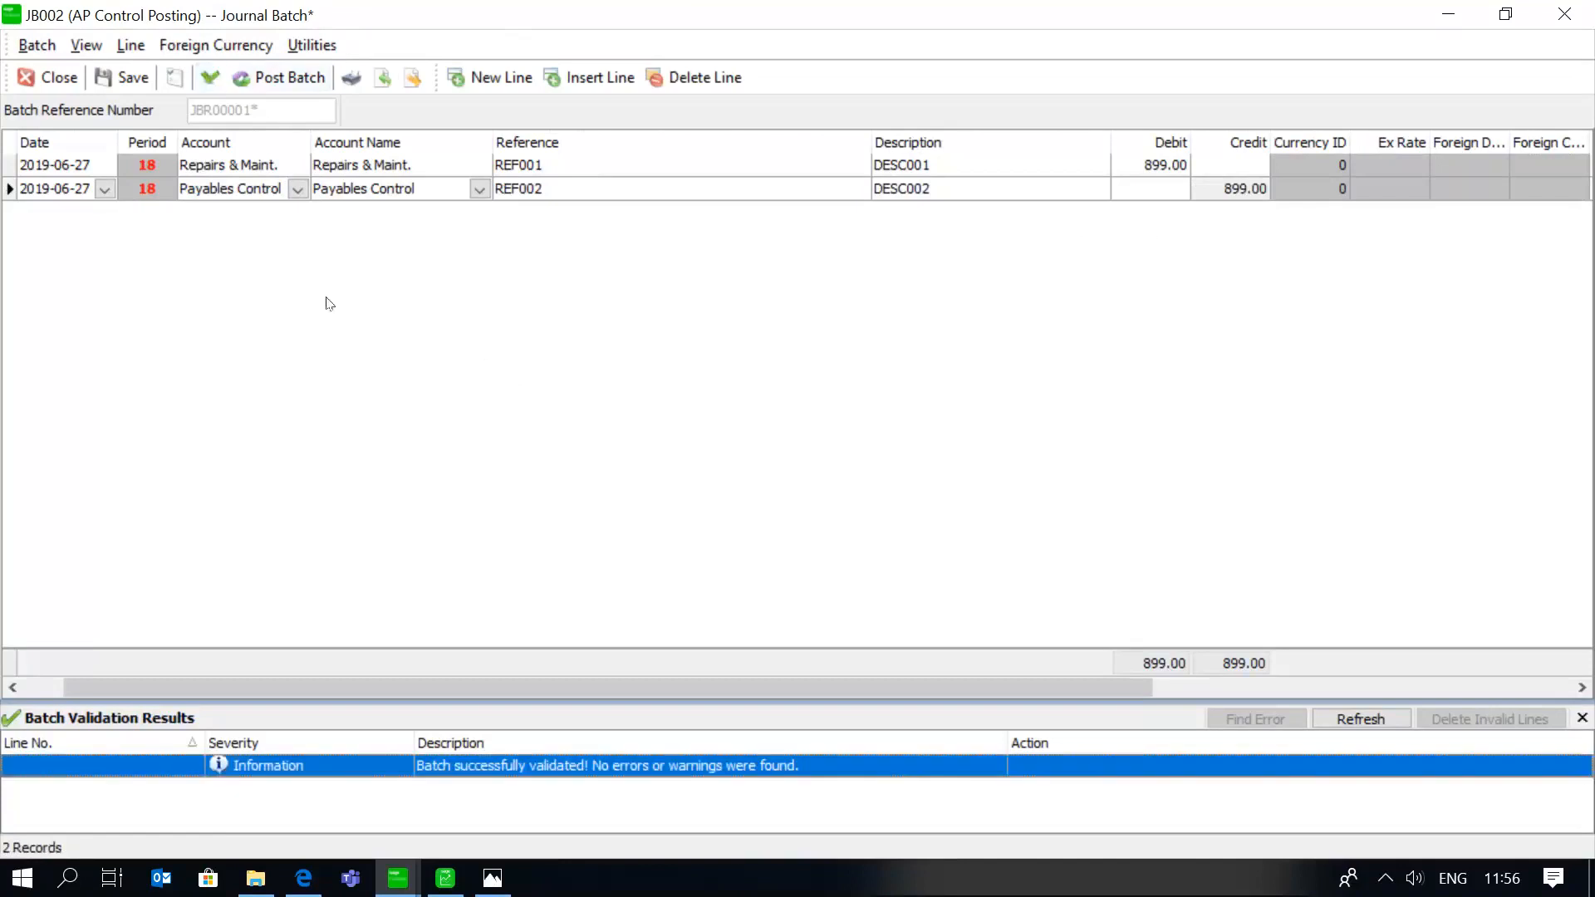
click(56, 81)
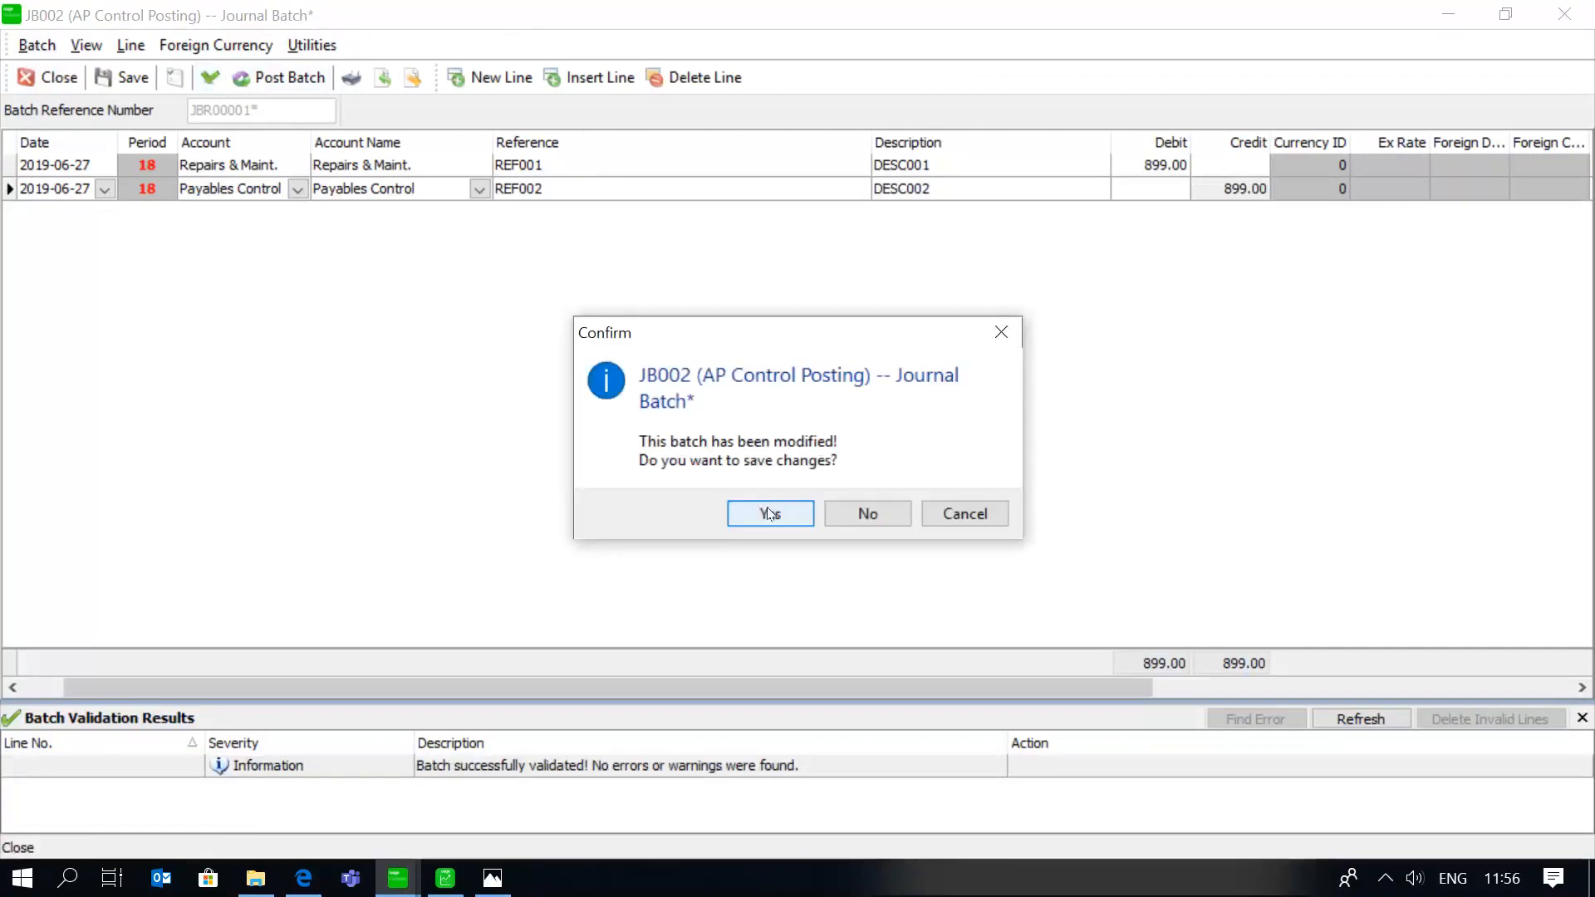
click(769, 514)
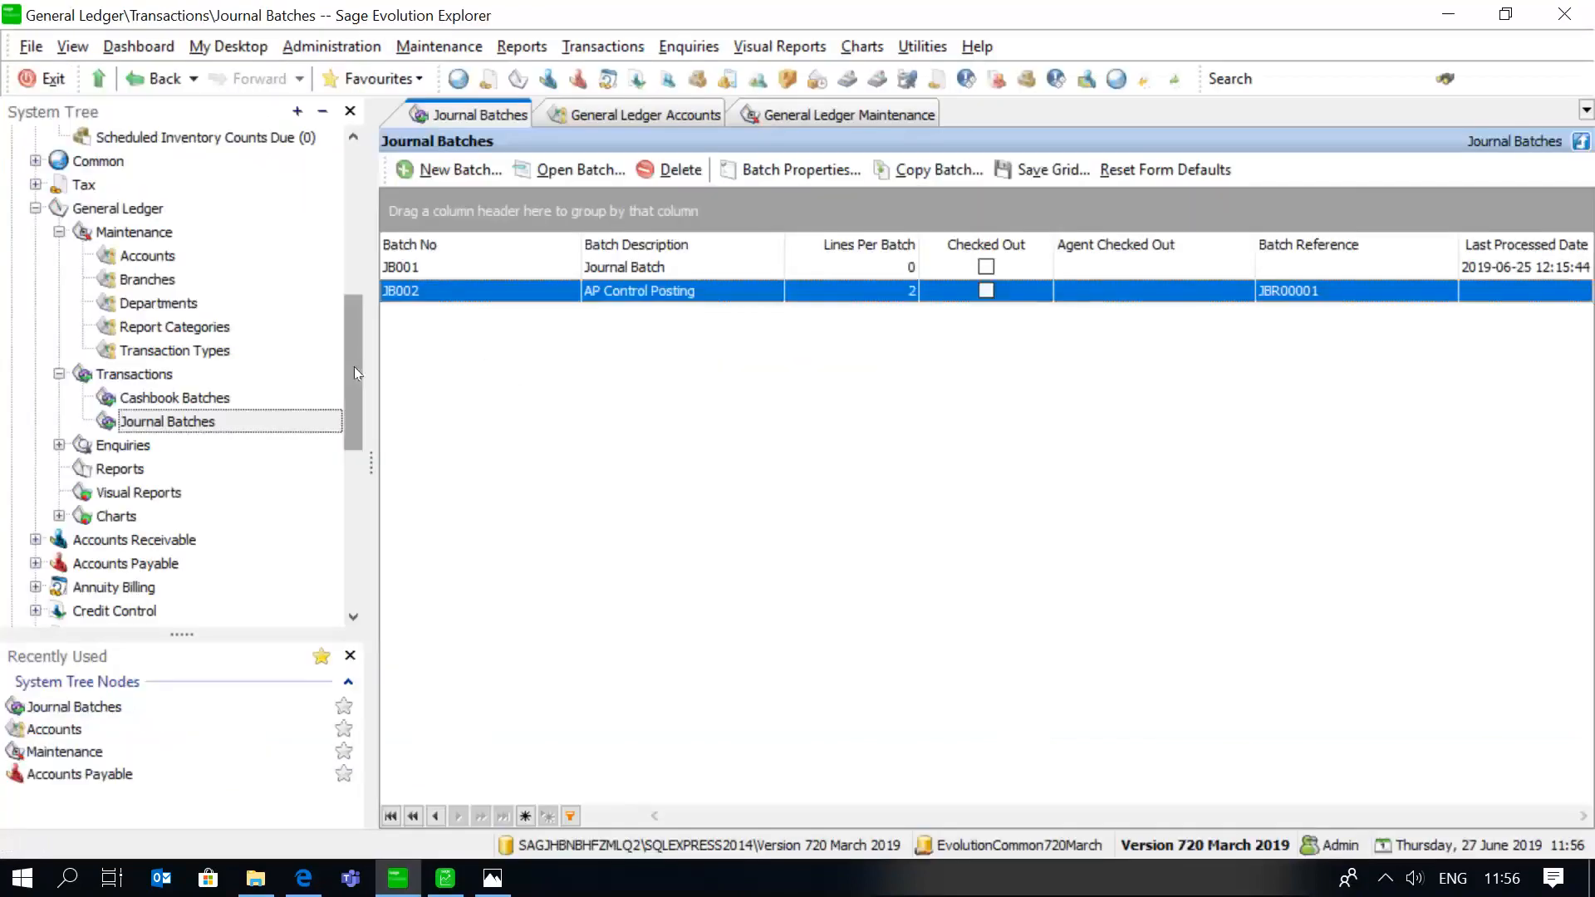
Open the general ledger Account Transactions report and limit the ledger account range from Payables Control to Payables Control.
click(139, 470)
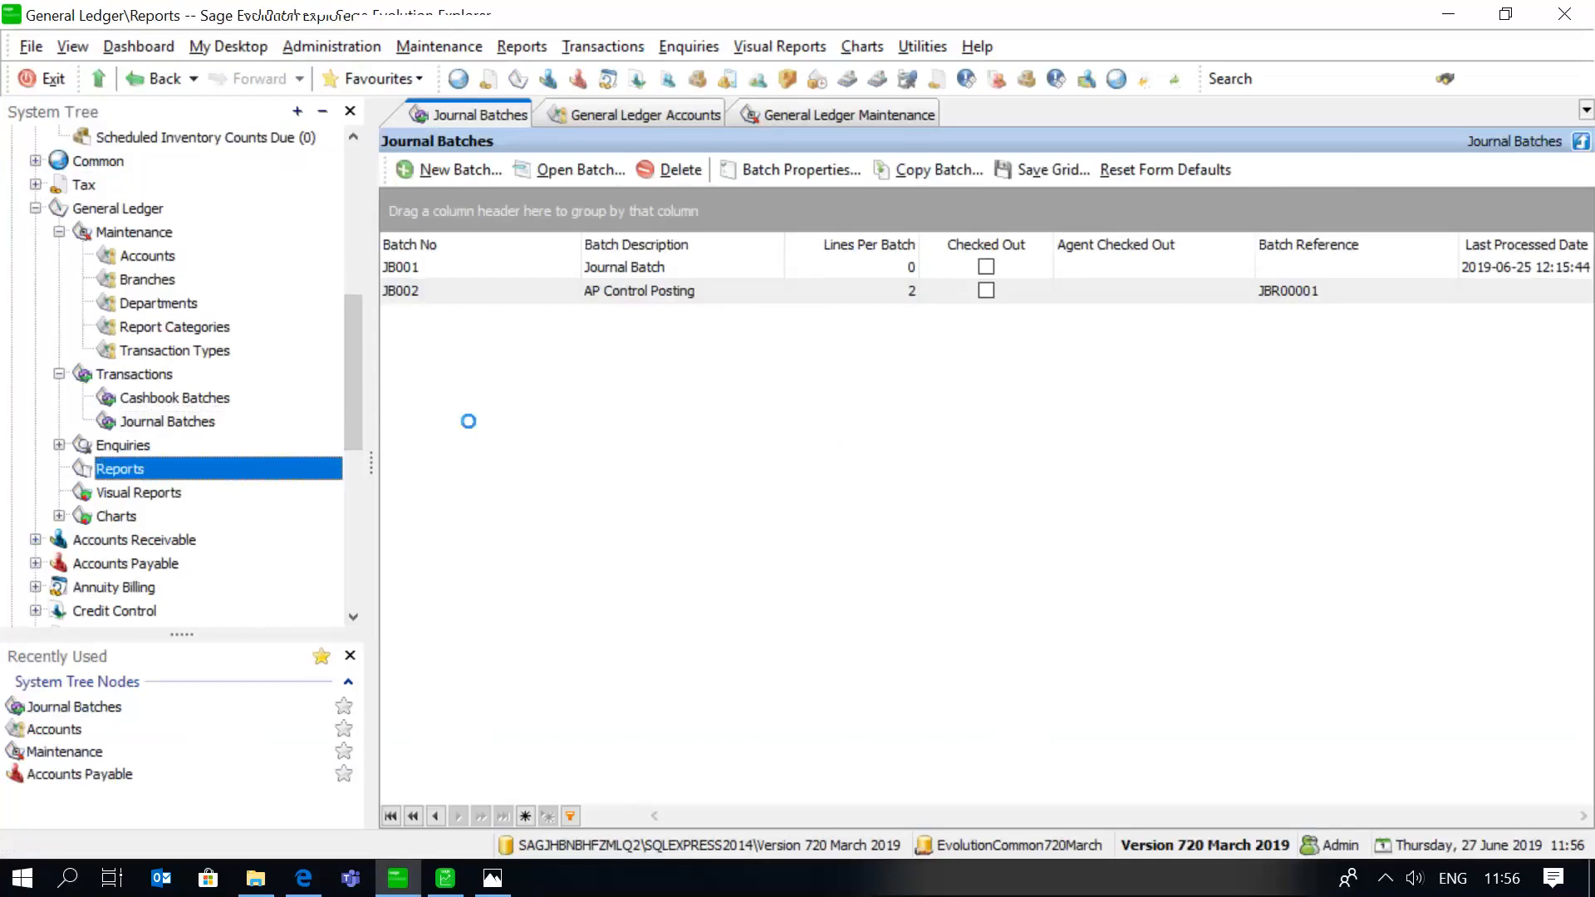
click(604, 295)
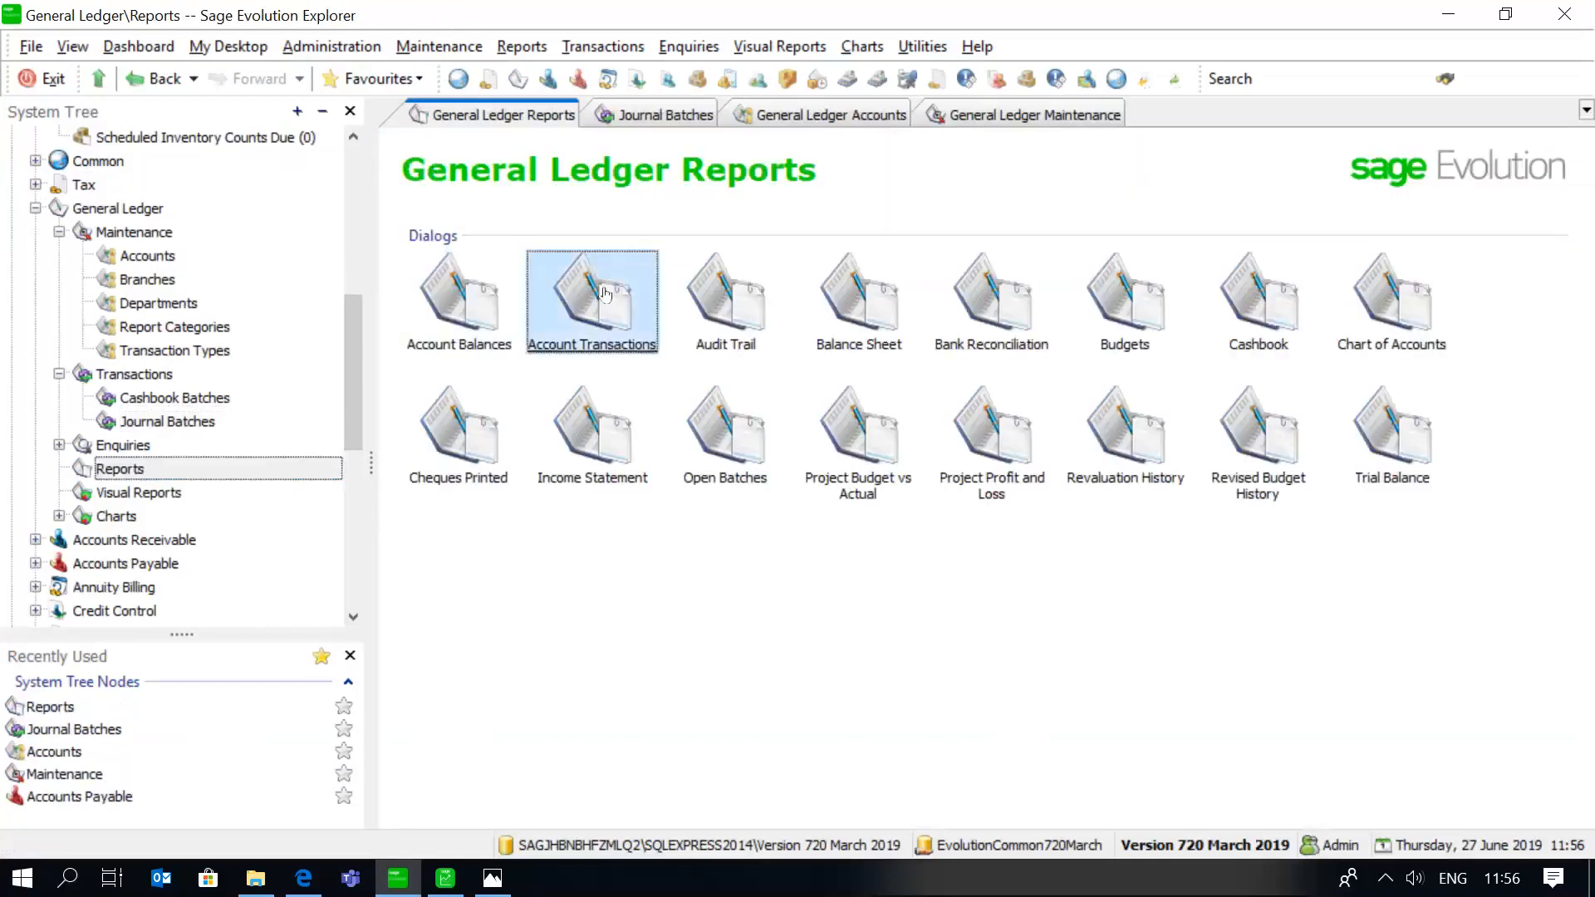
double_click(604, 295)
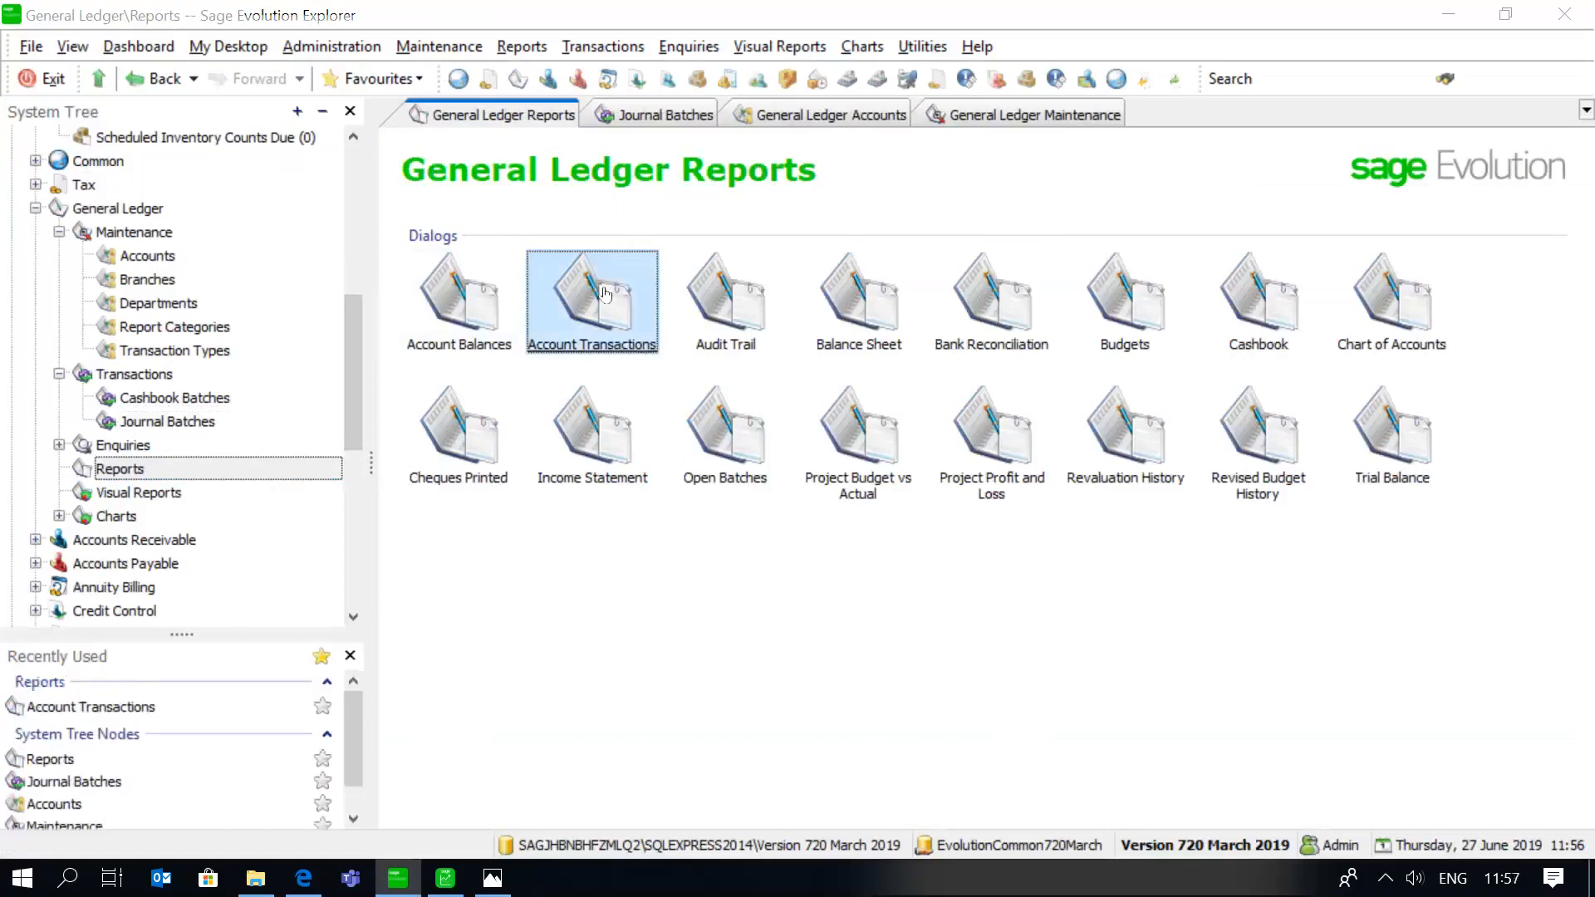
text(Payables Control)
click(671, 243)
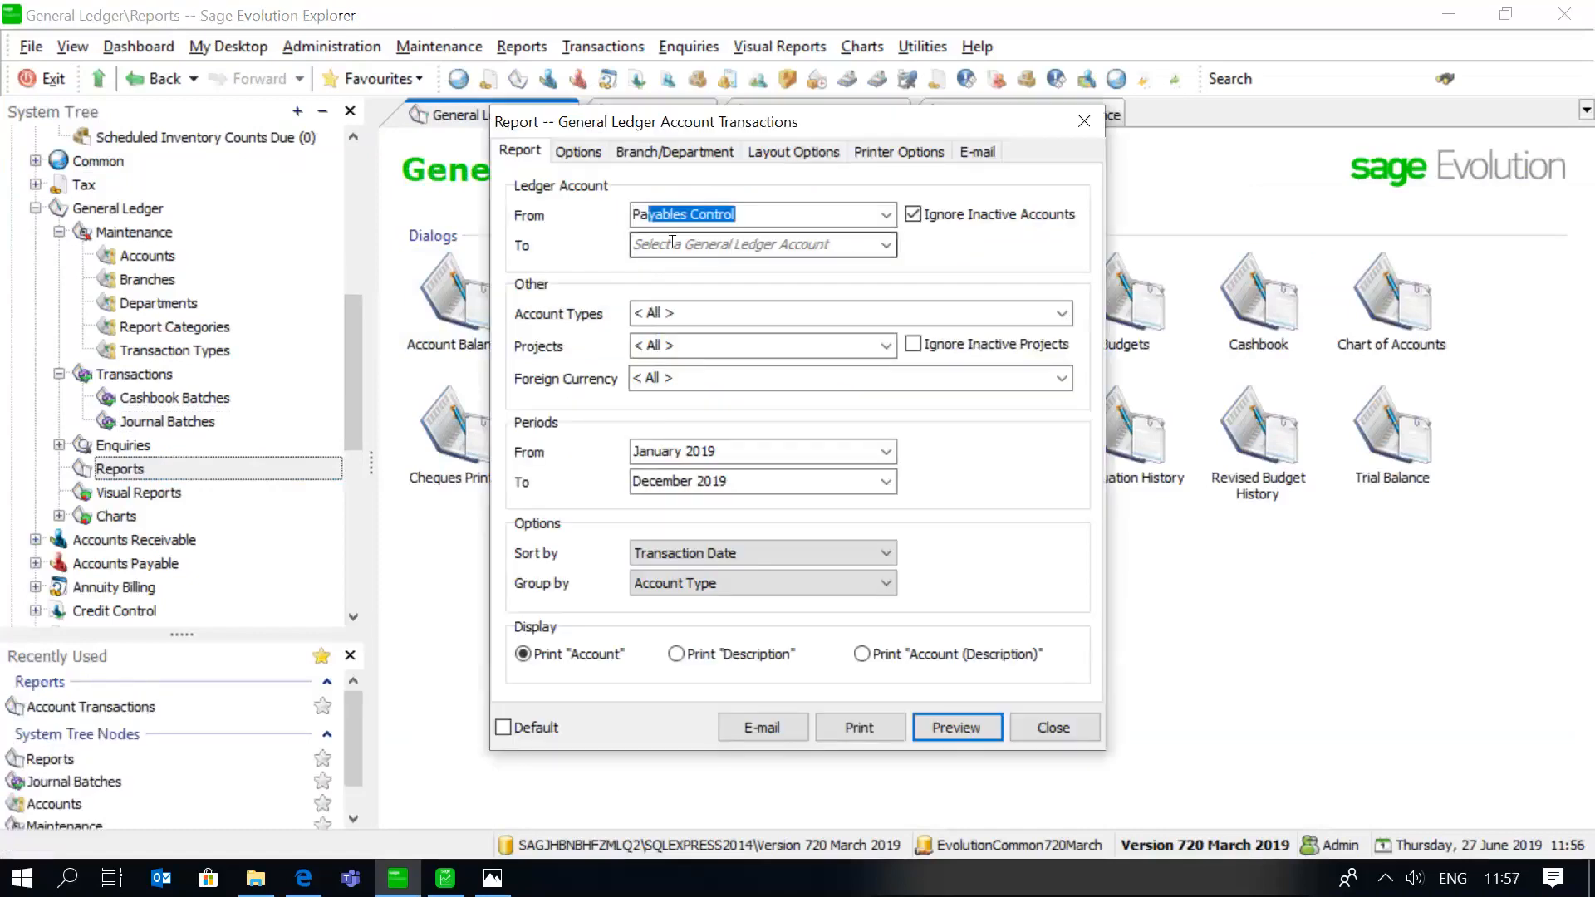
text(Payables Control)
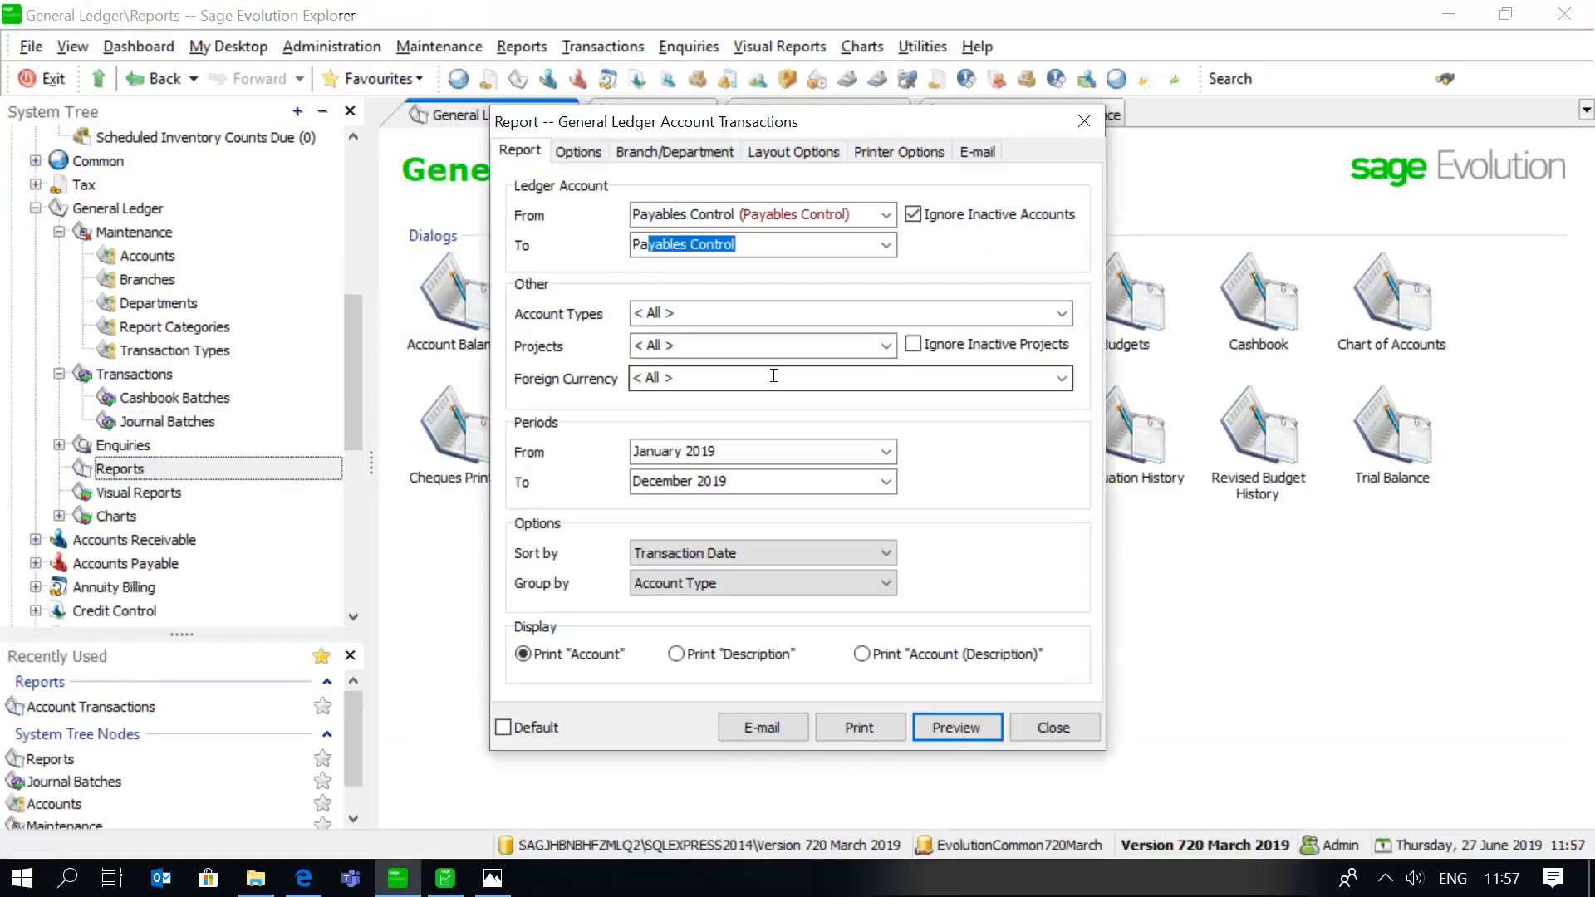
Set the report's period range from June 2019 to June 2019.
click(886, 457)
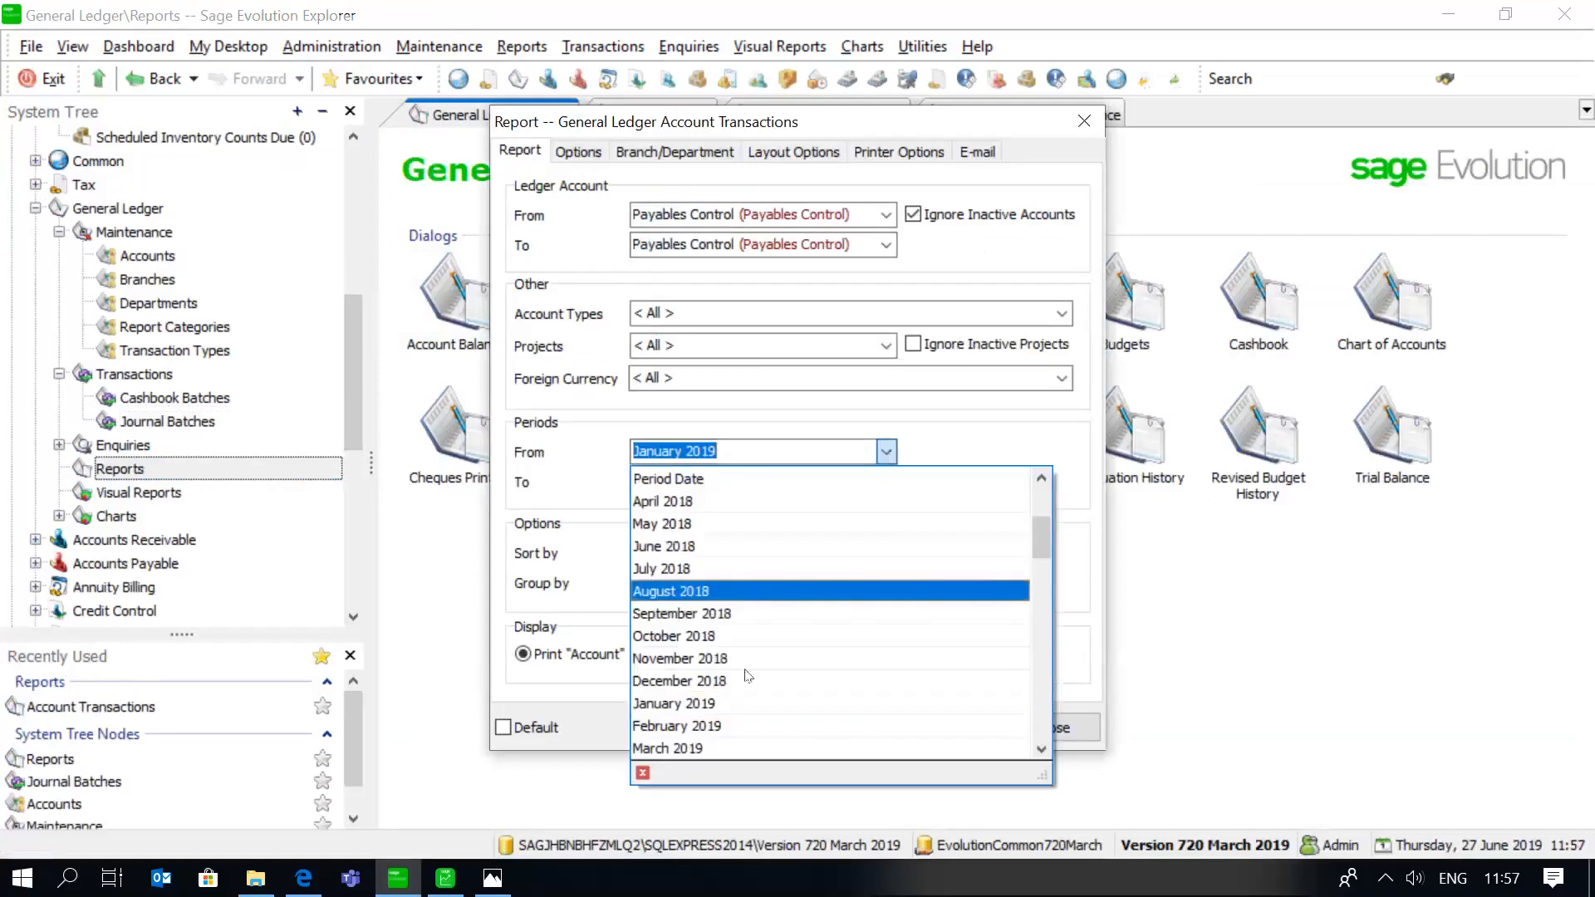
click(1040, 747)
click(1039, 746)
click(1040, 747)
click(1040, 747)
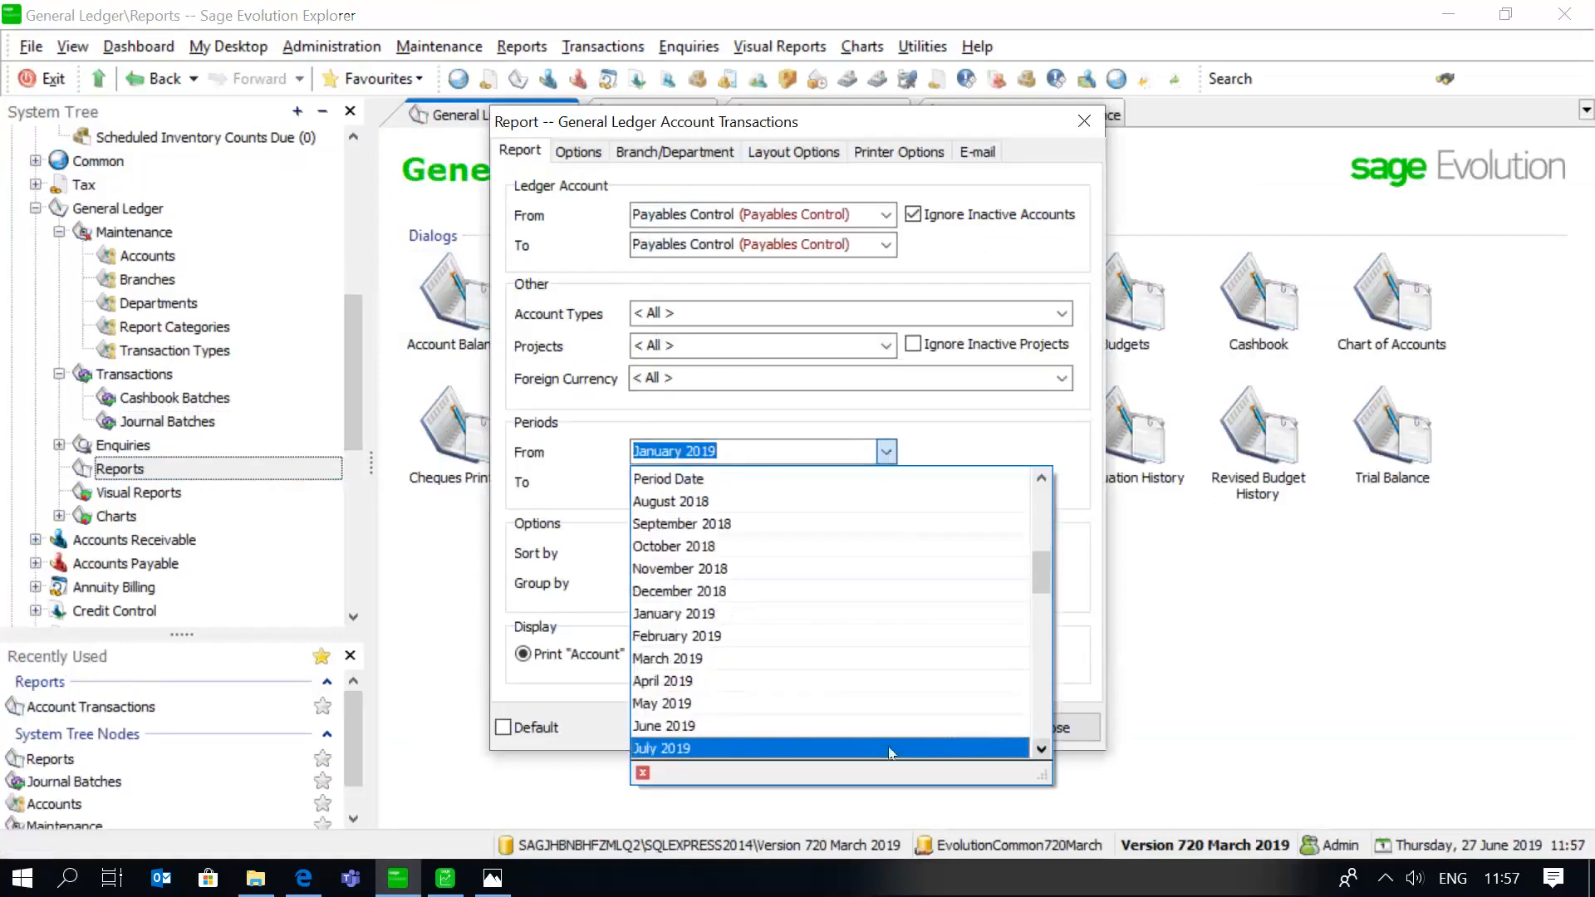
click(855, 740)
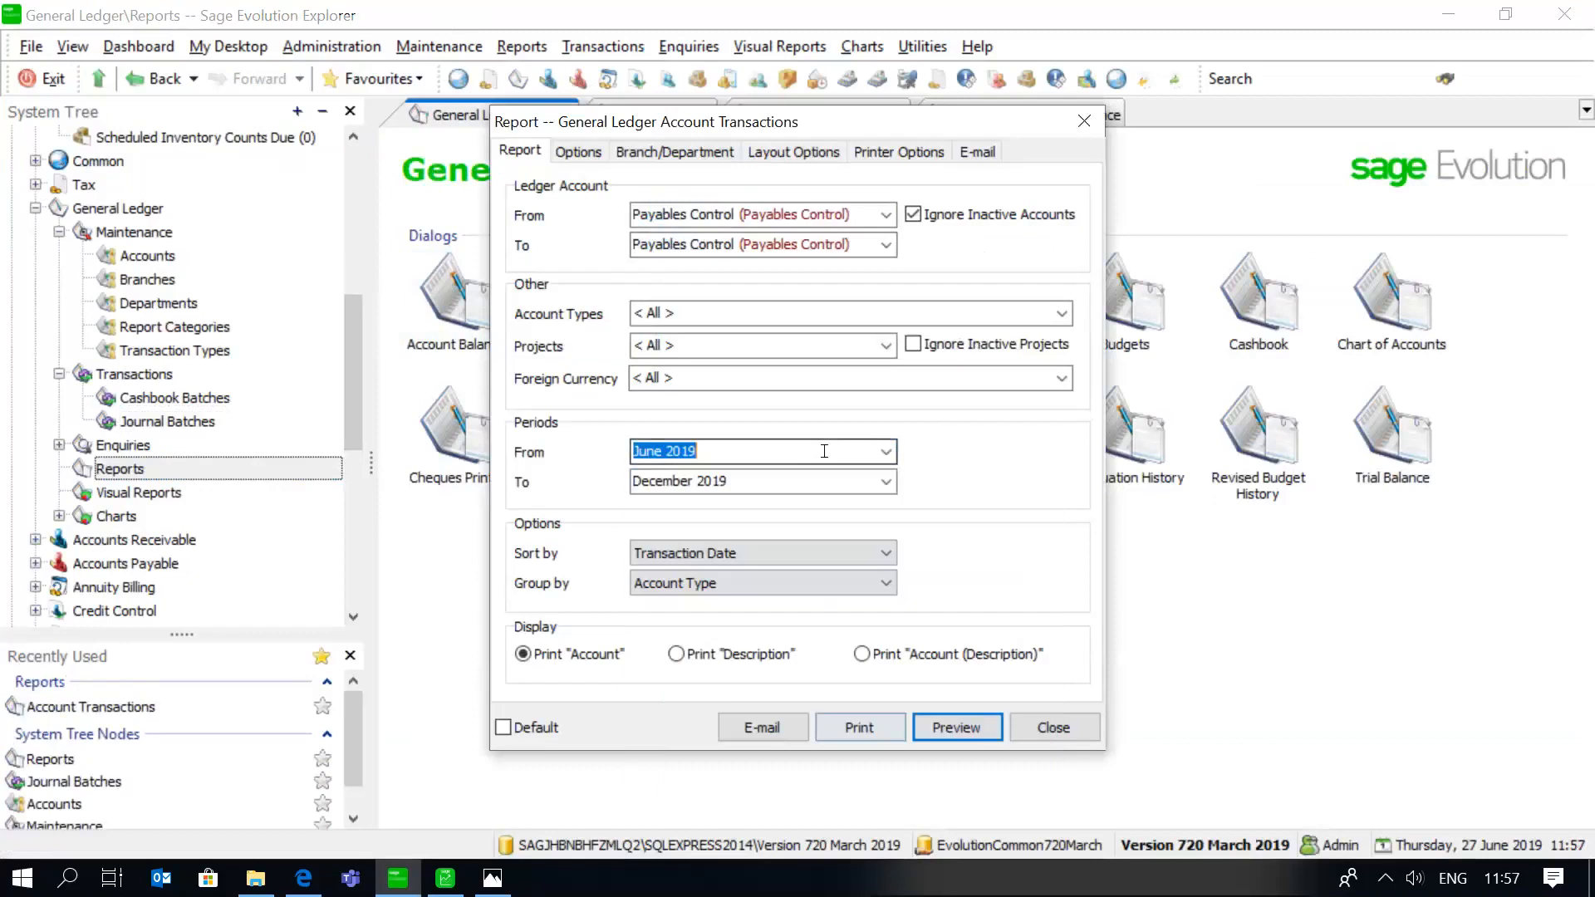
click(879, 481)
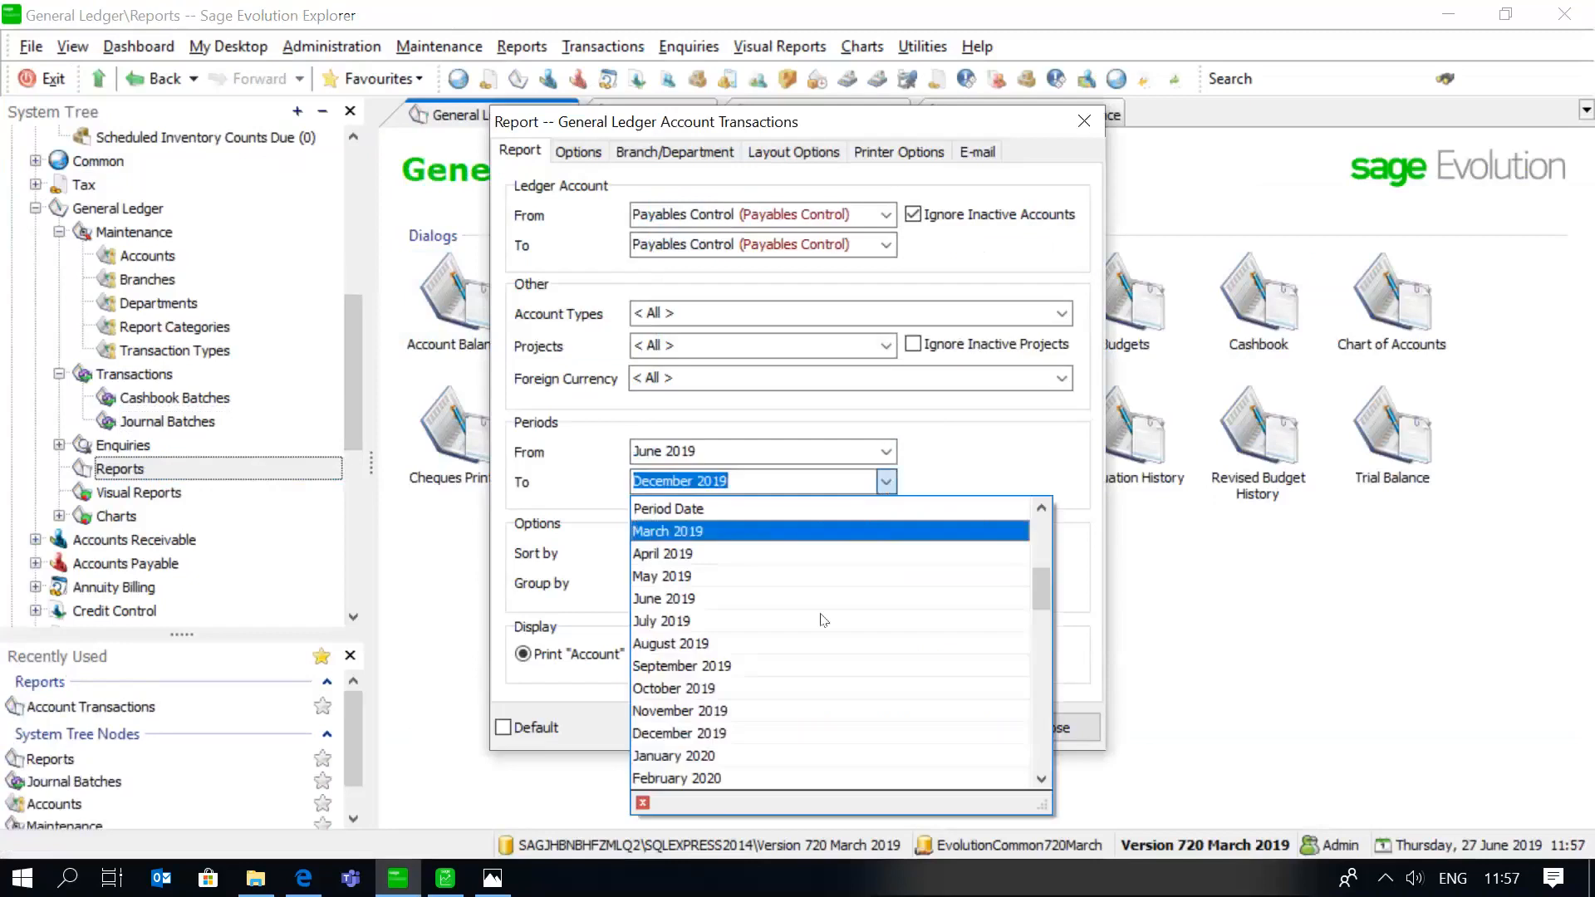
click(725, 597)
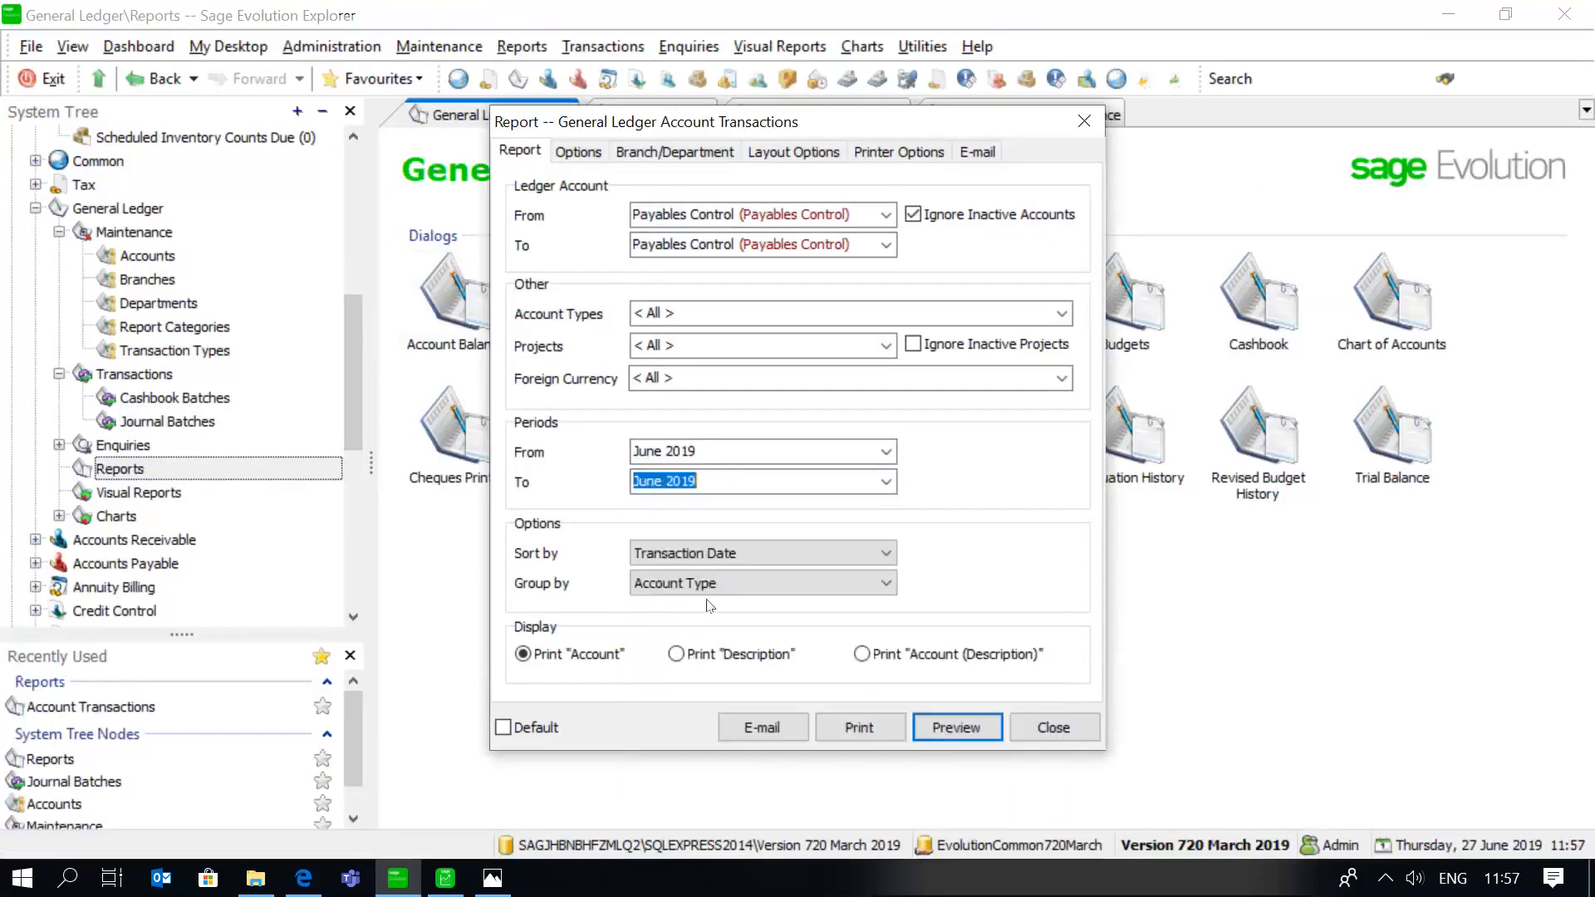
Preview the Payables Control transactions for June 2019 twice, and close the report.
click(953, 729)
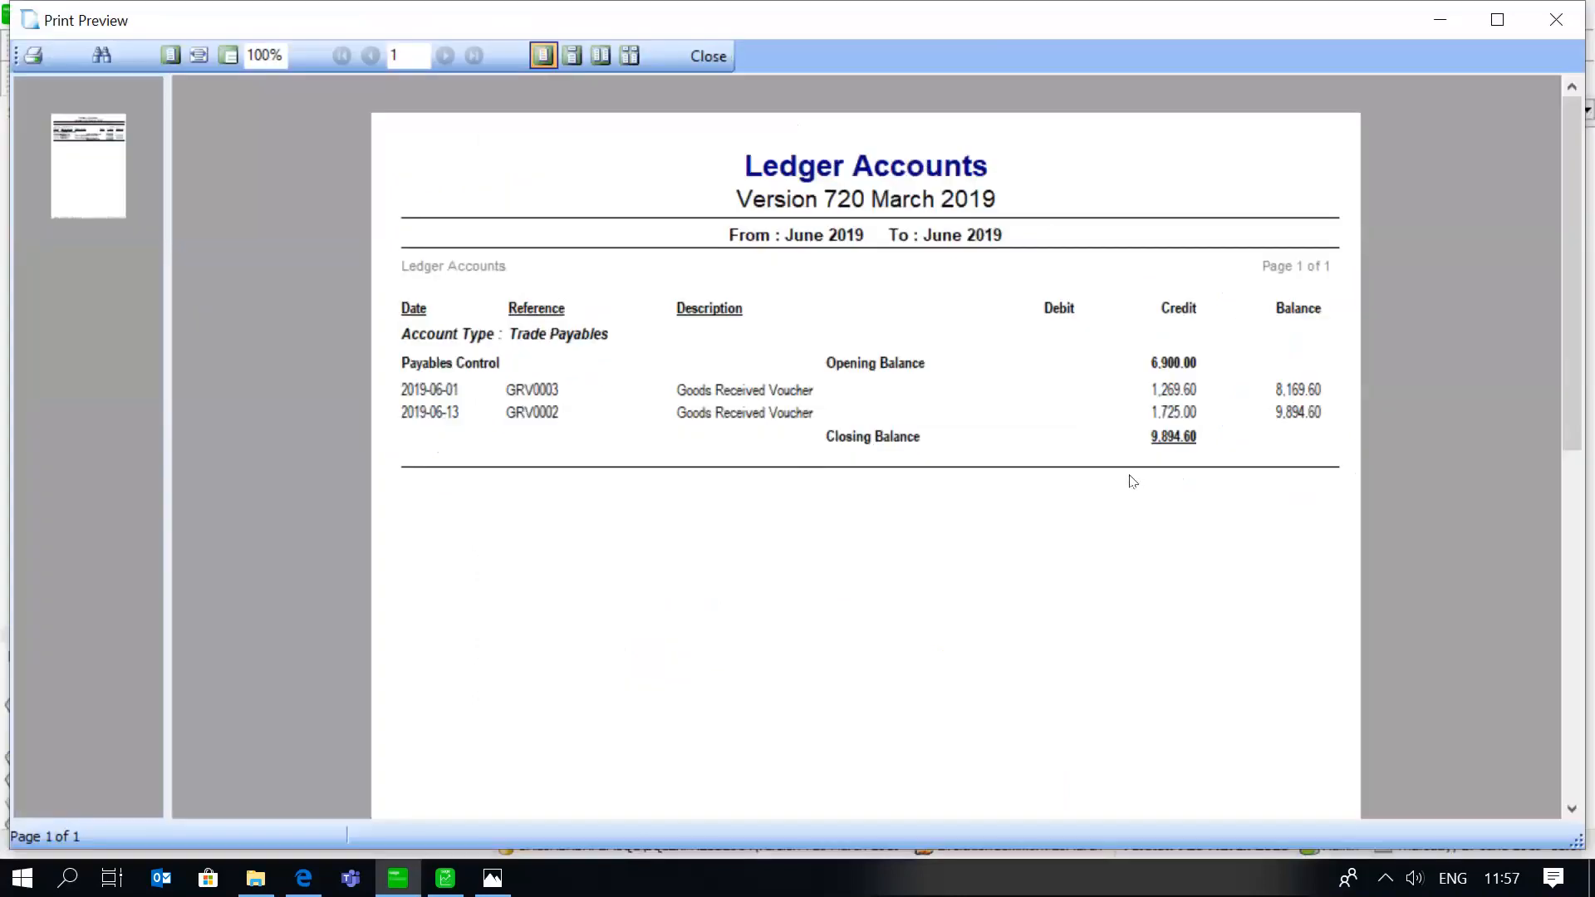
click(705, 60)
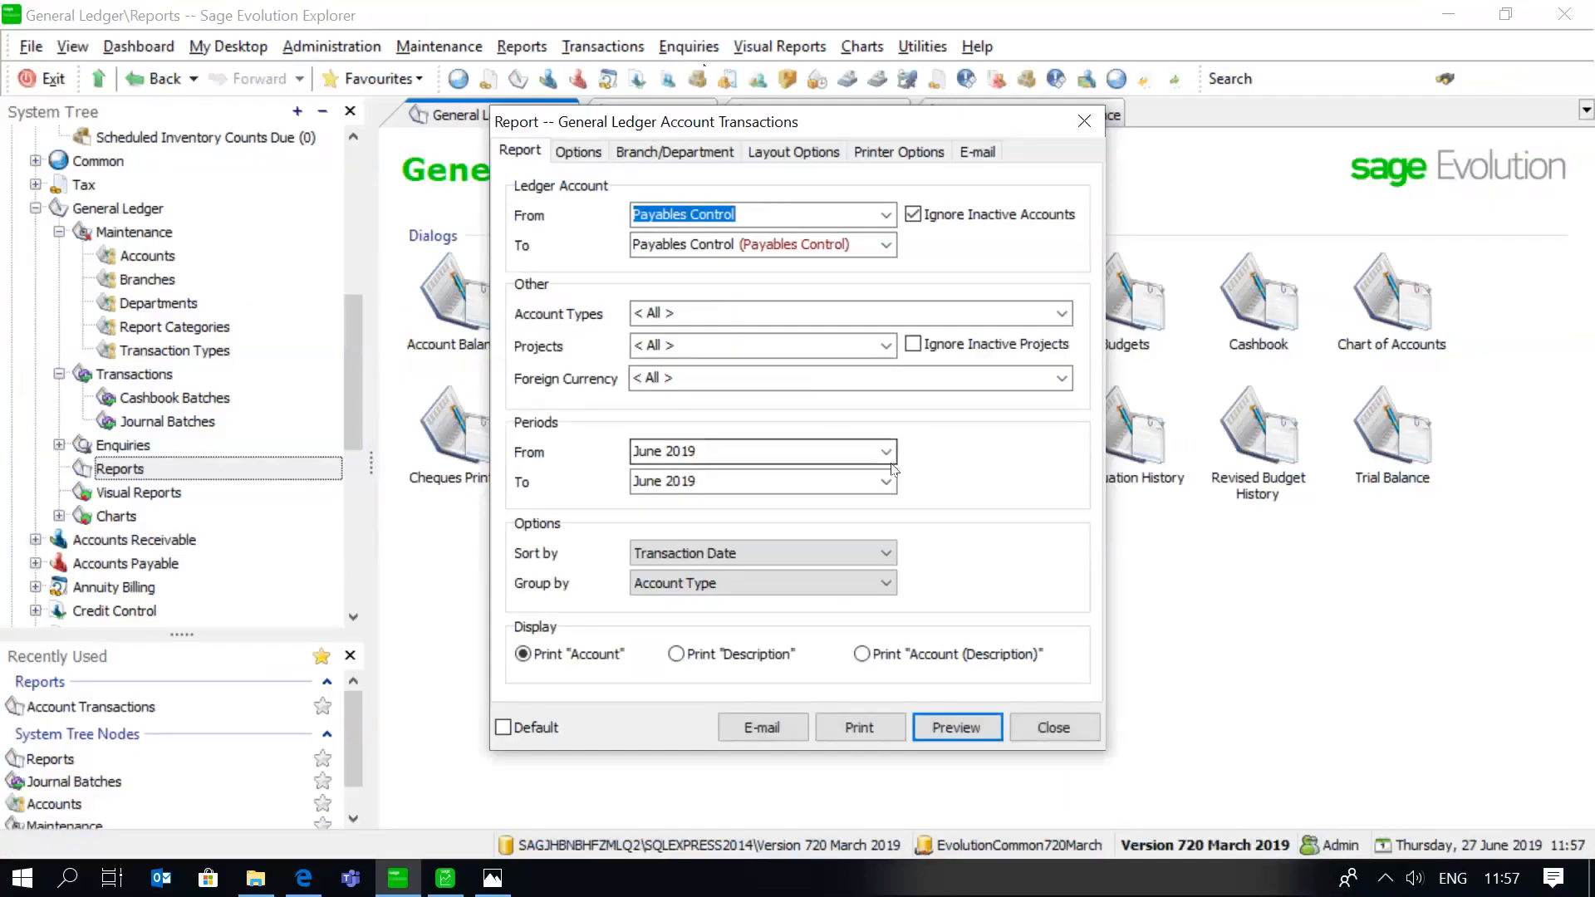
click(957, 727)
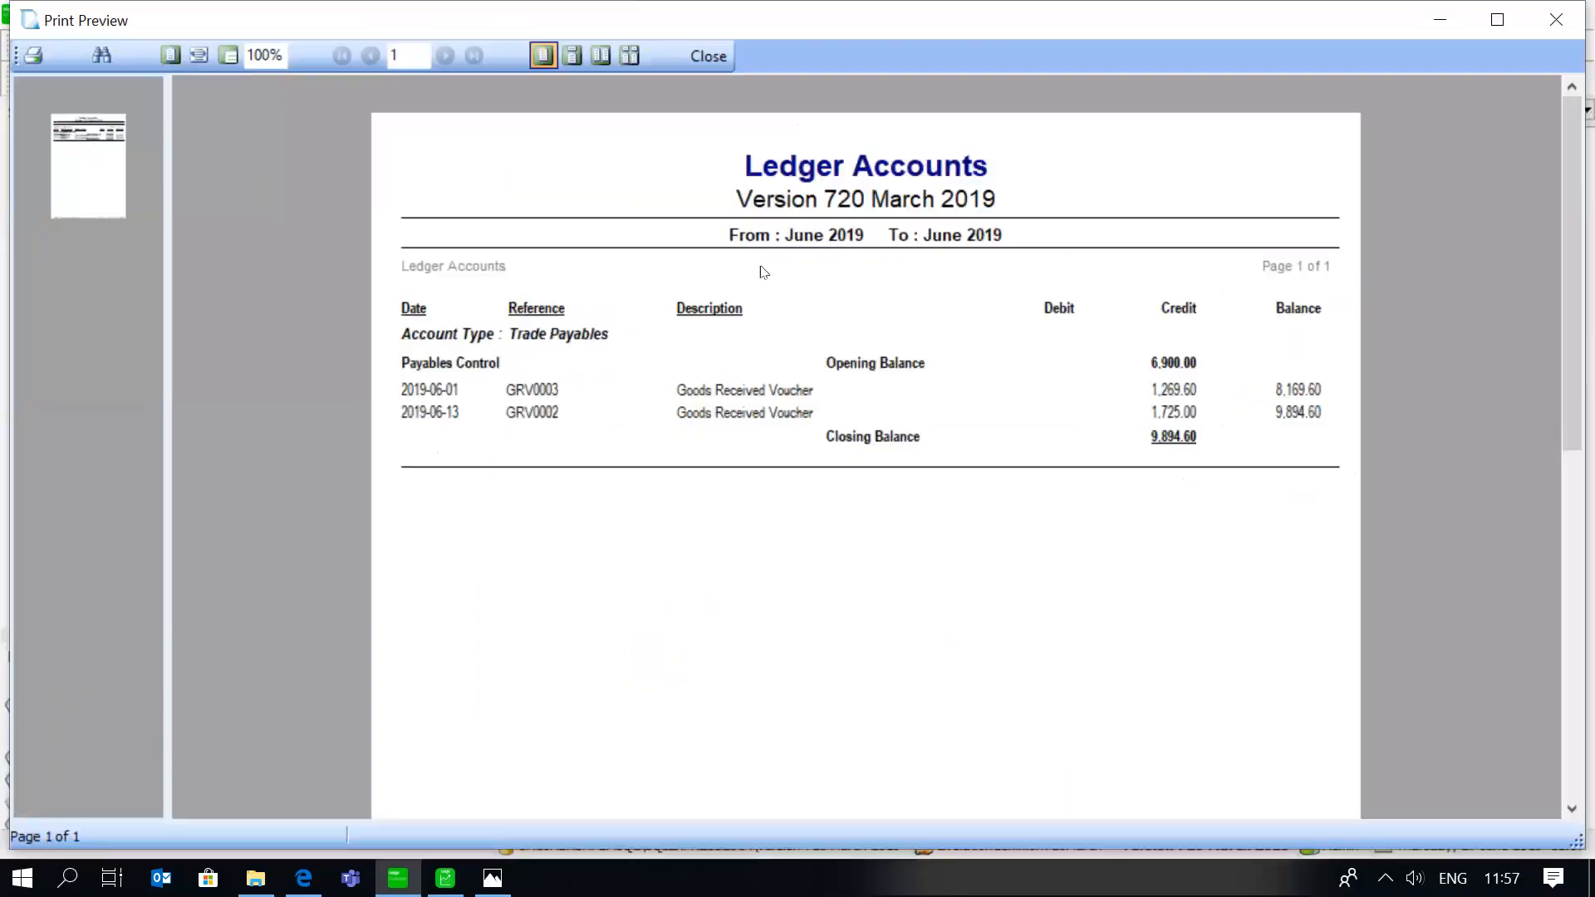
click(708, 56)
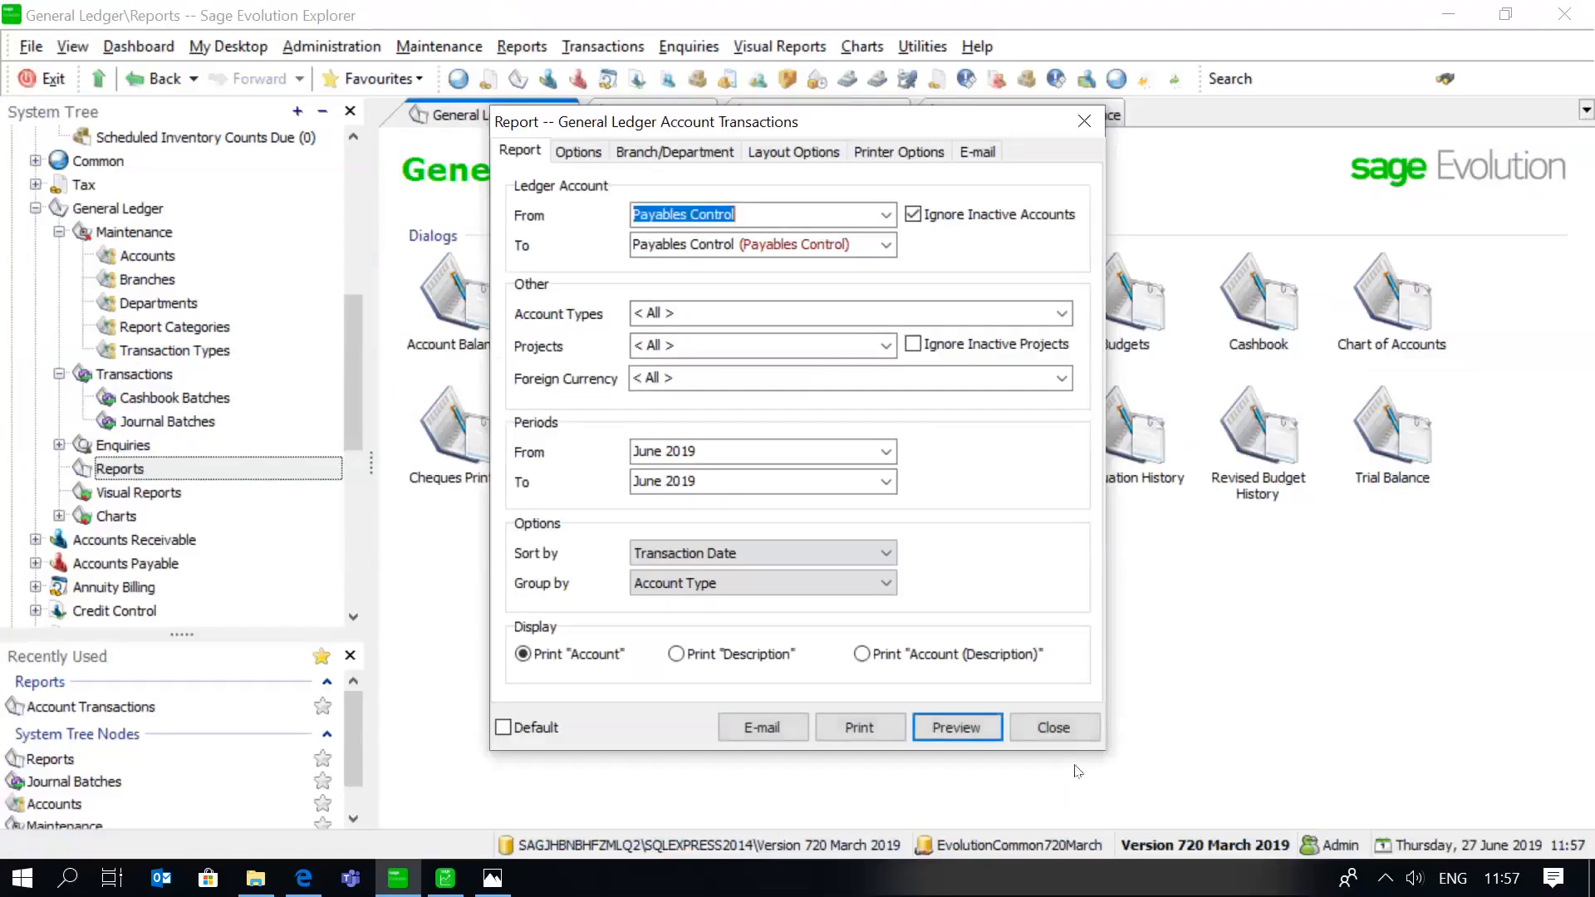
click(1052, 728)
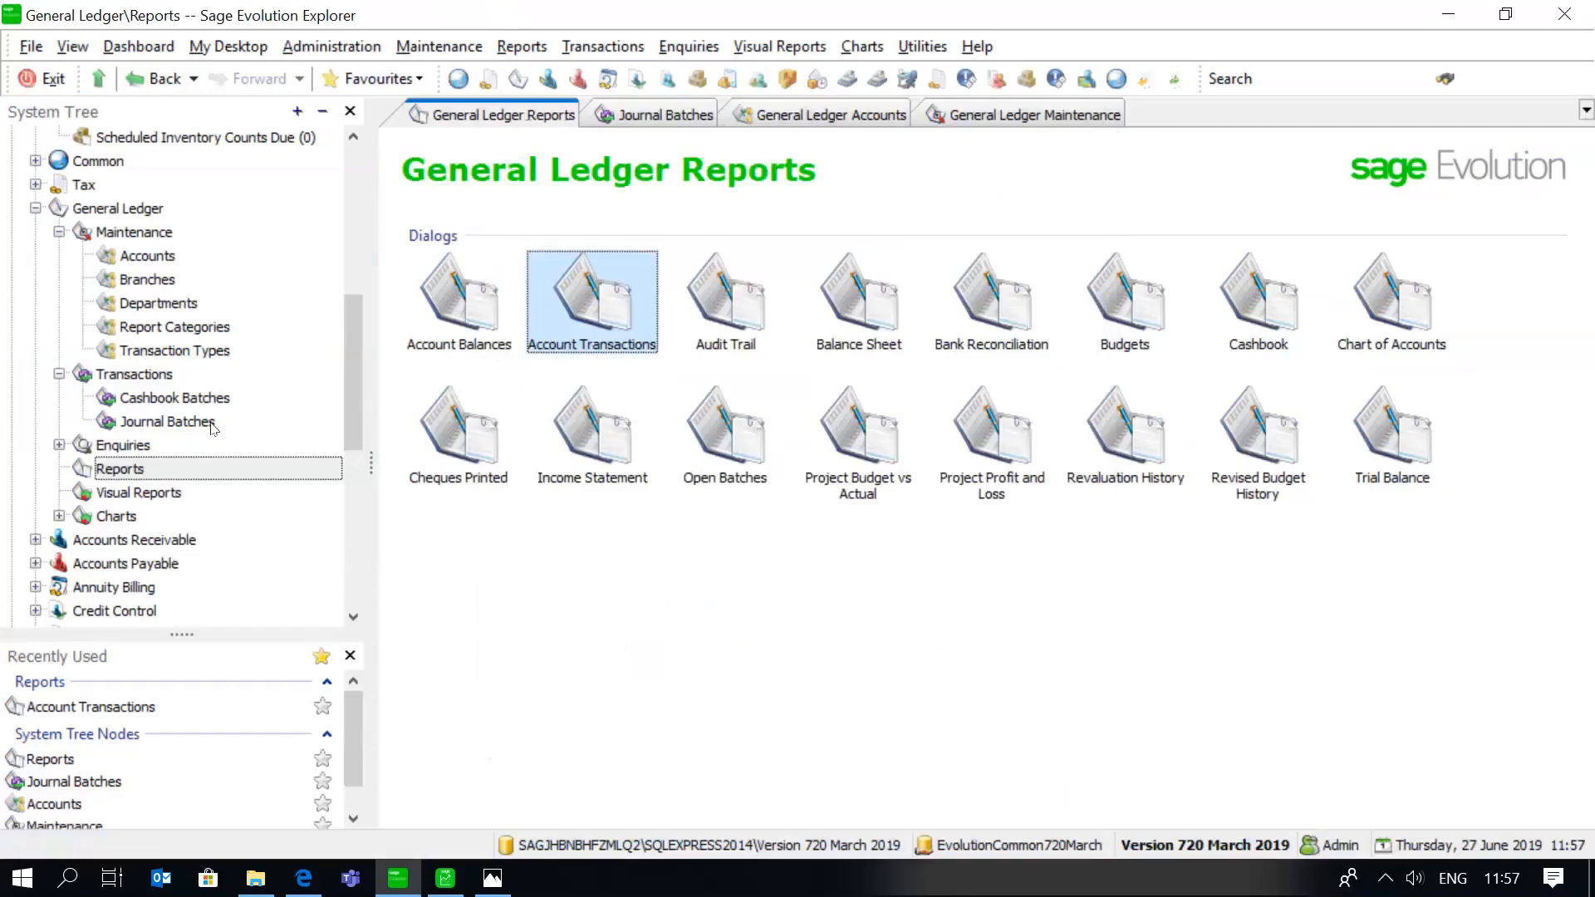
Open the AP Control Posting journal batch JB002 and post it.
click(211, 425)
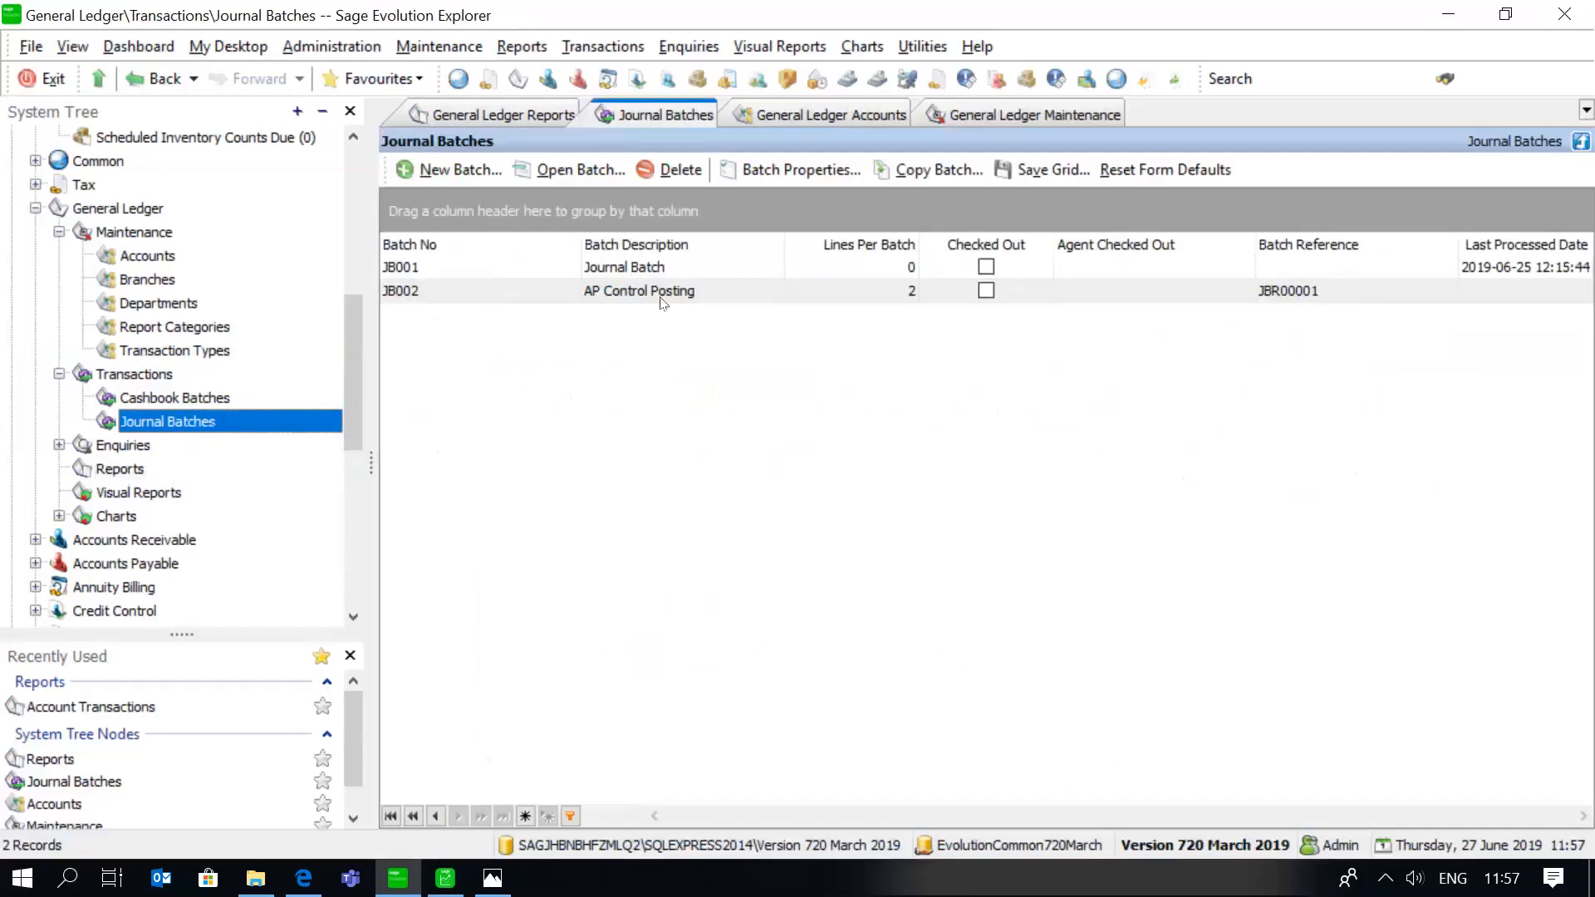
double_click(652, 290)
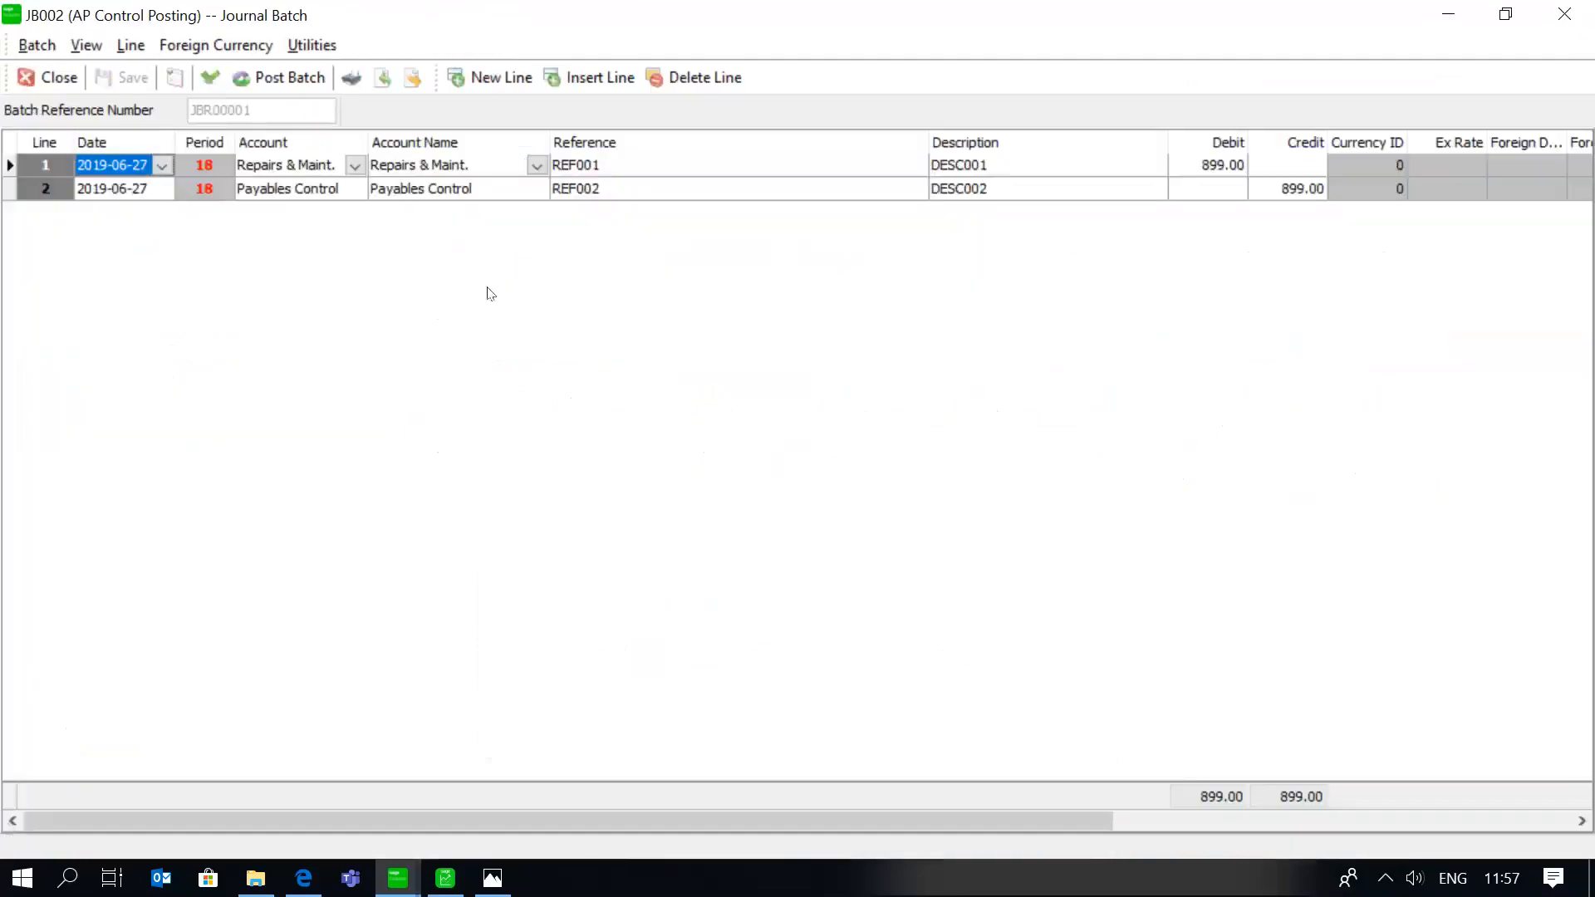
click(283, 81)
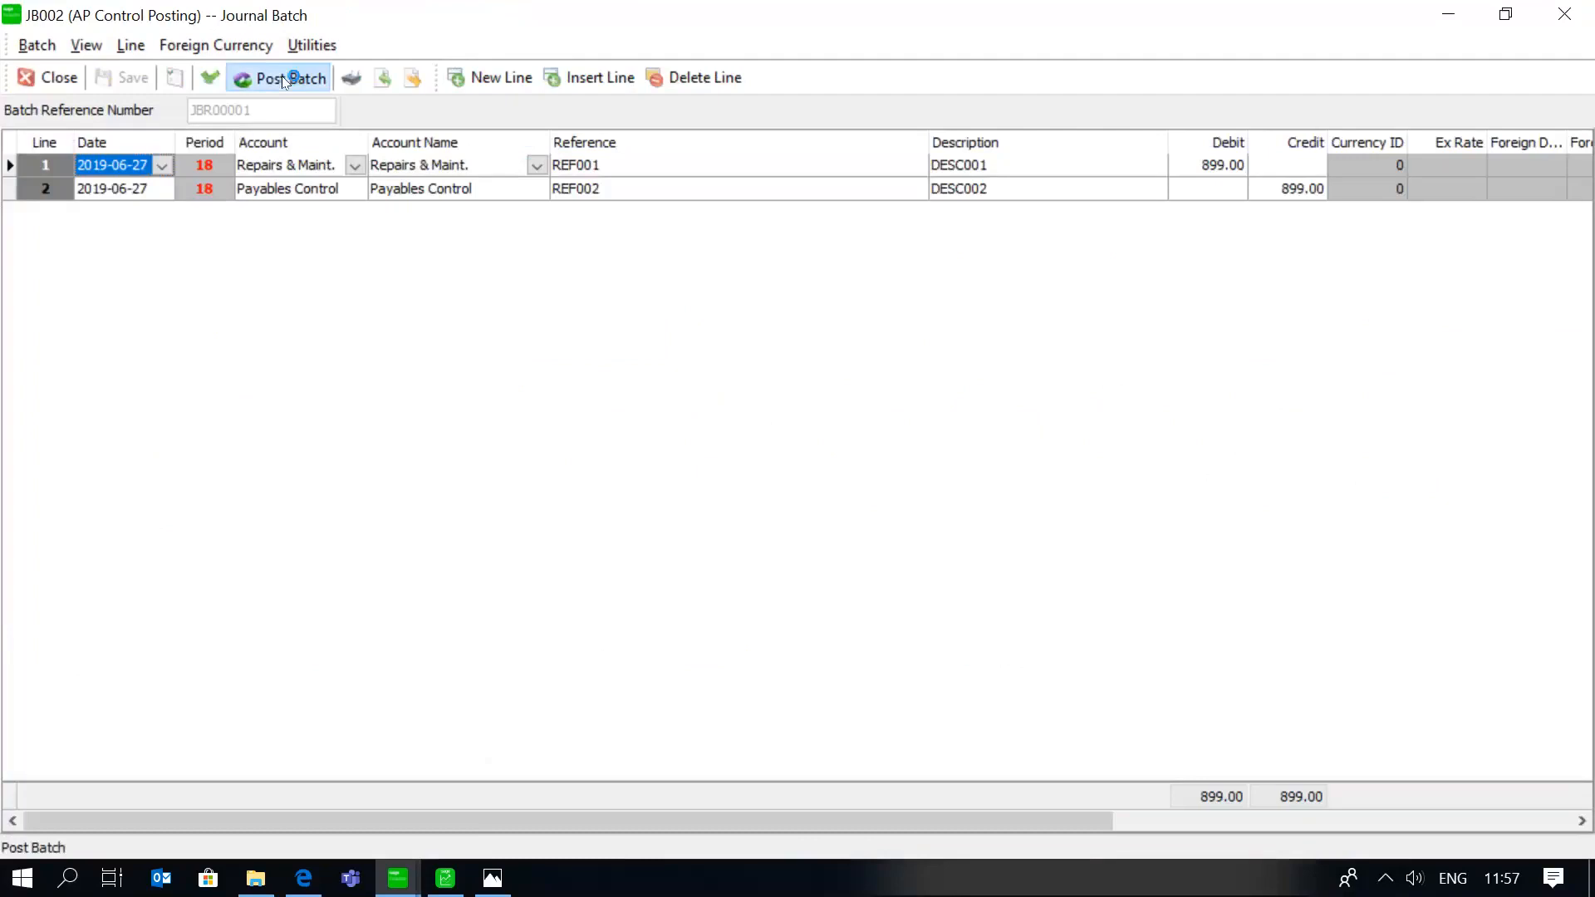
click(868, 503)
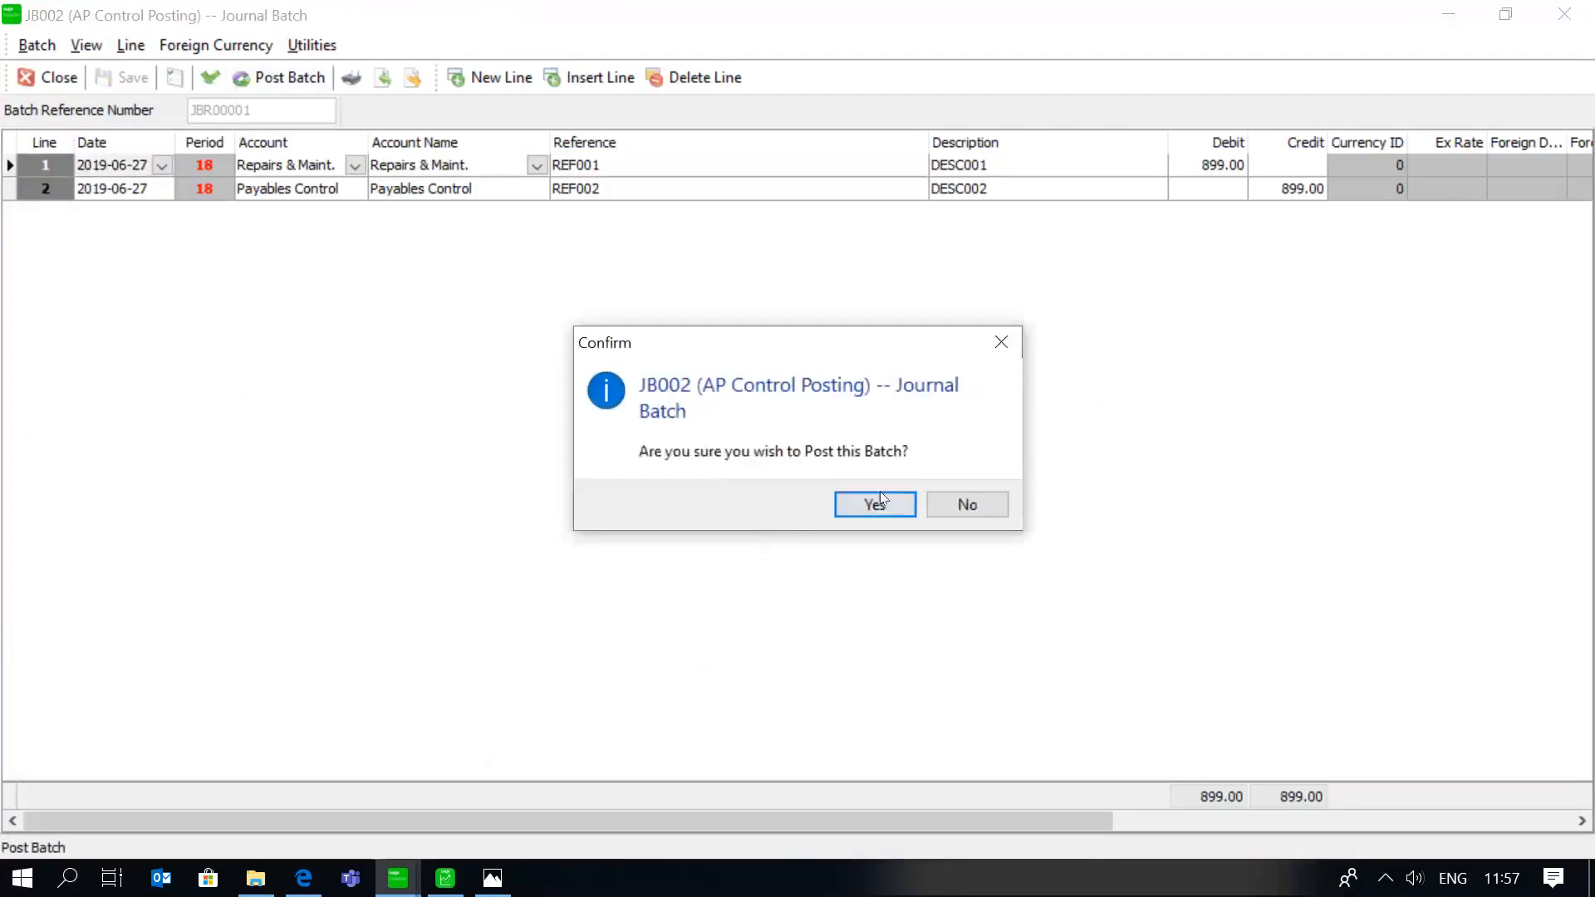
click(874, 504)
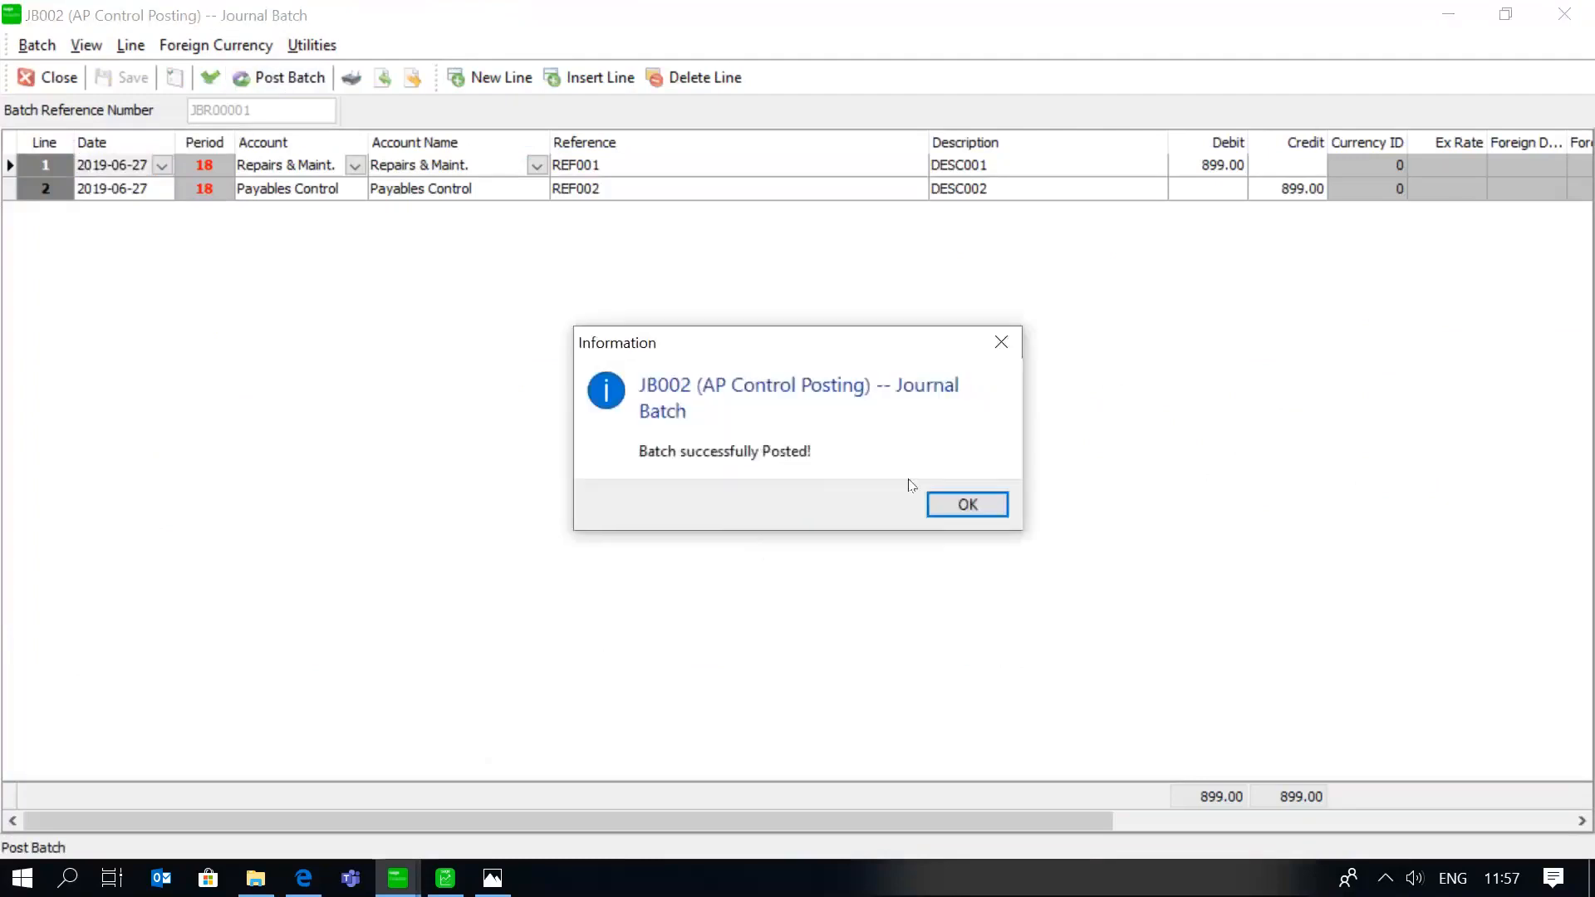
click(966, 504)
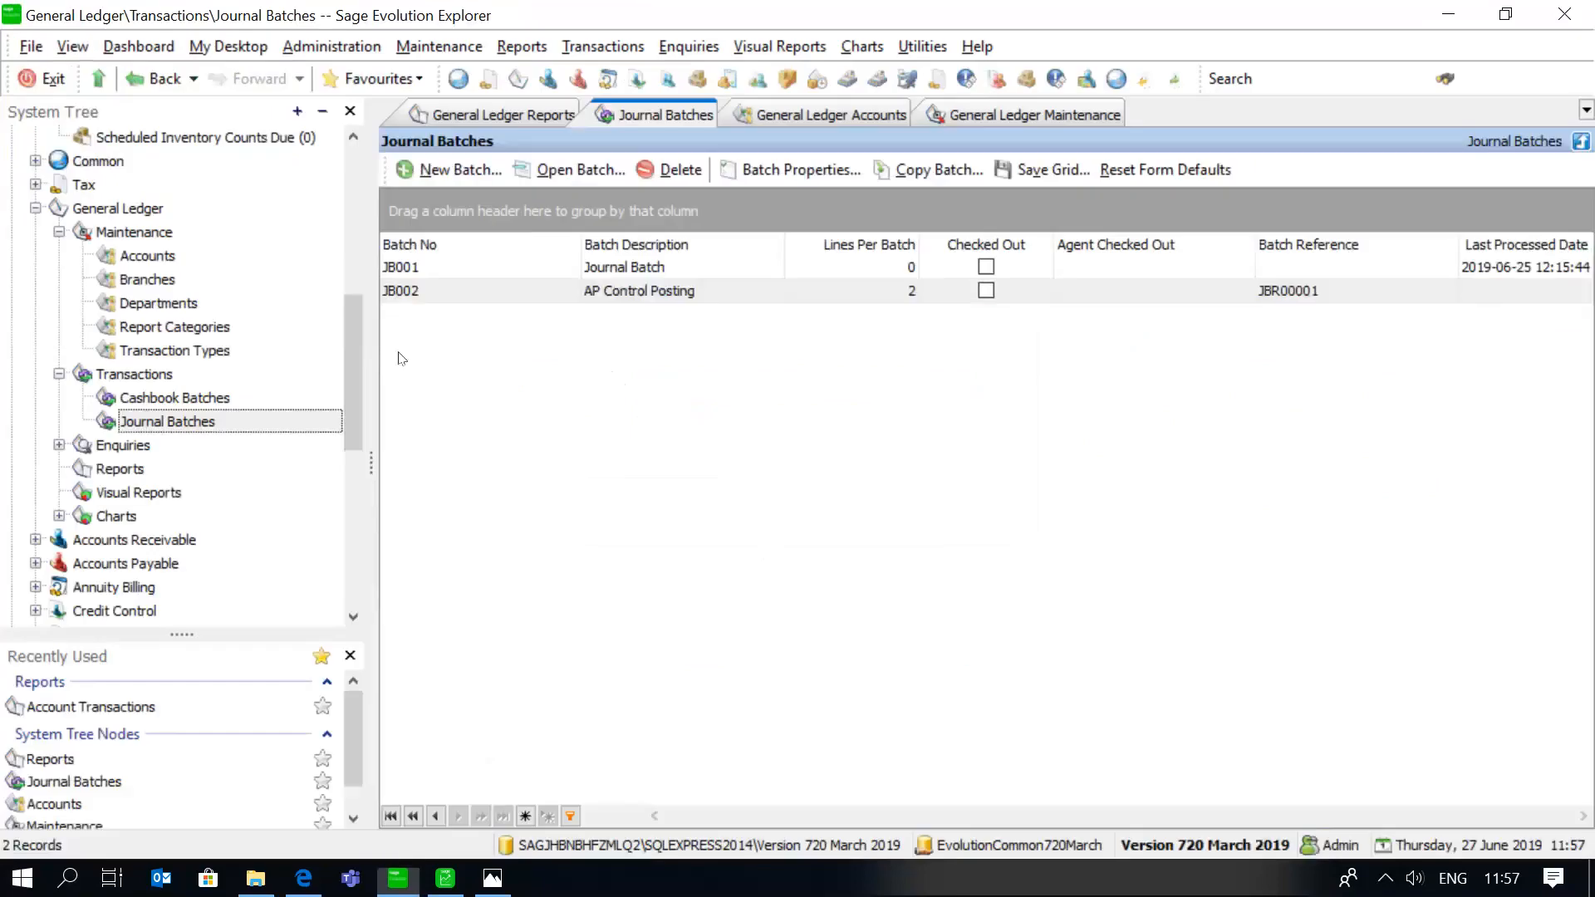
Reopen the general ledger Account Transactions report with Payables Control as both the first and last ledger account.
scroll(356, 336, down, 1)
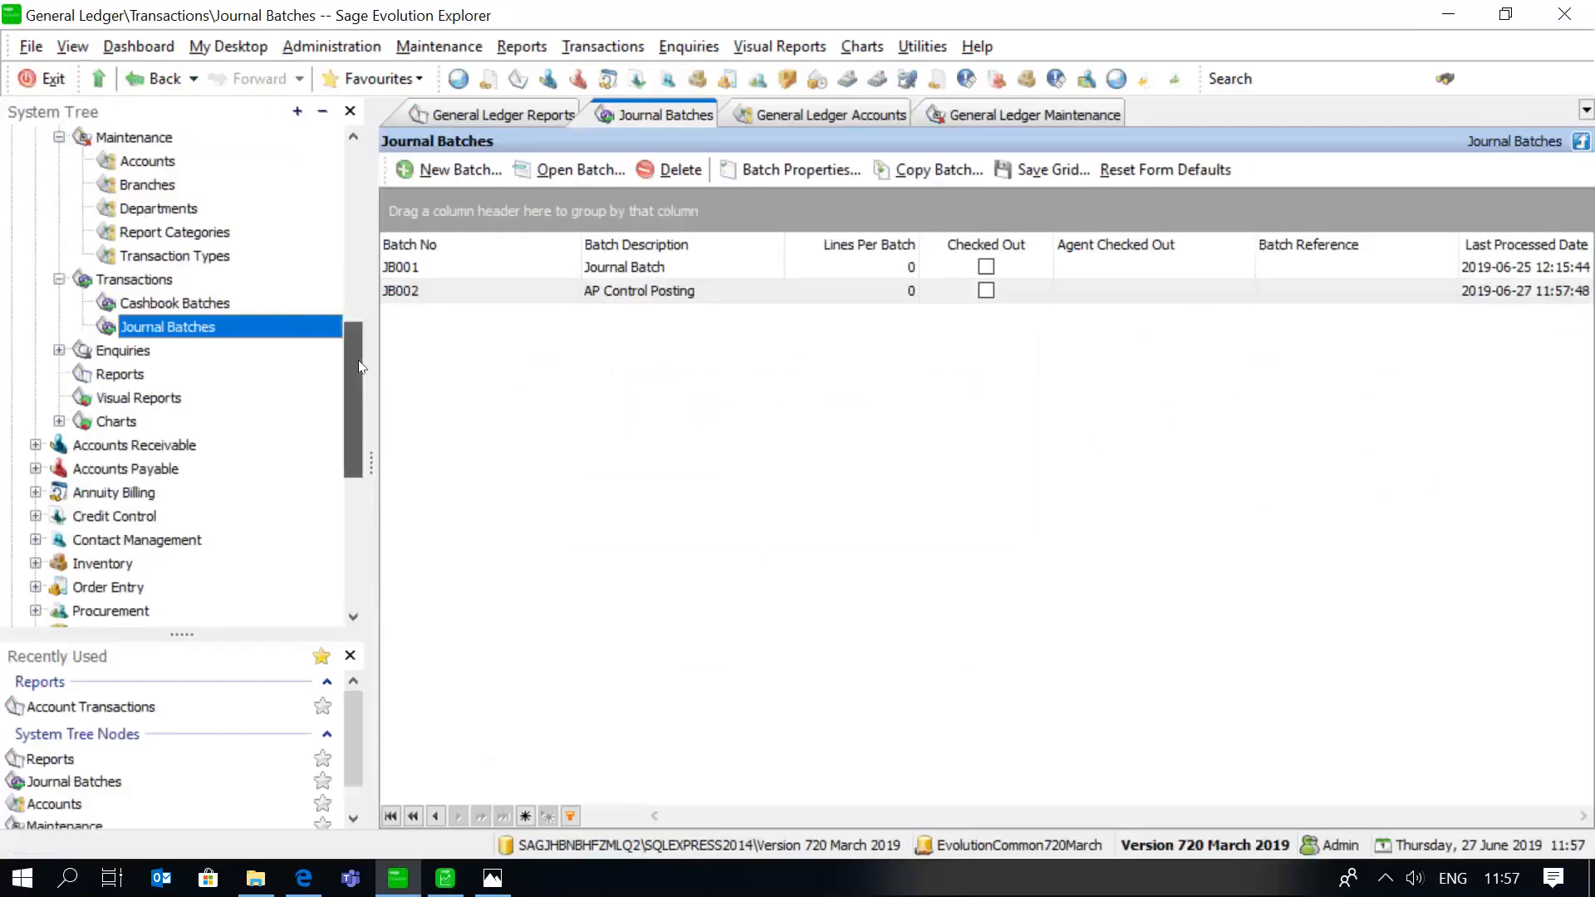
click(139, 380)
click(595, 301)
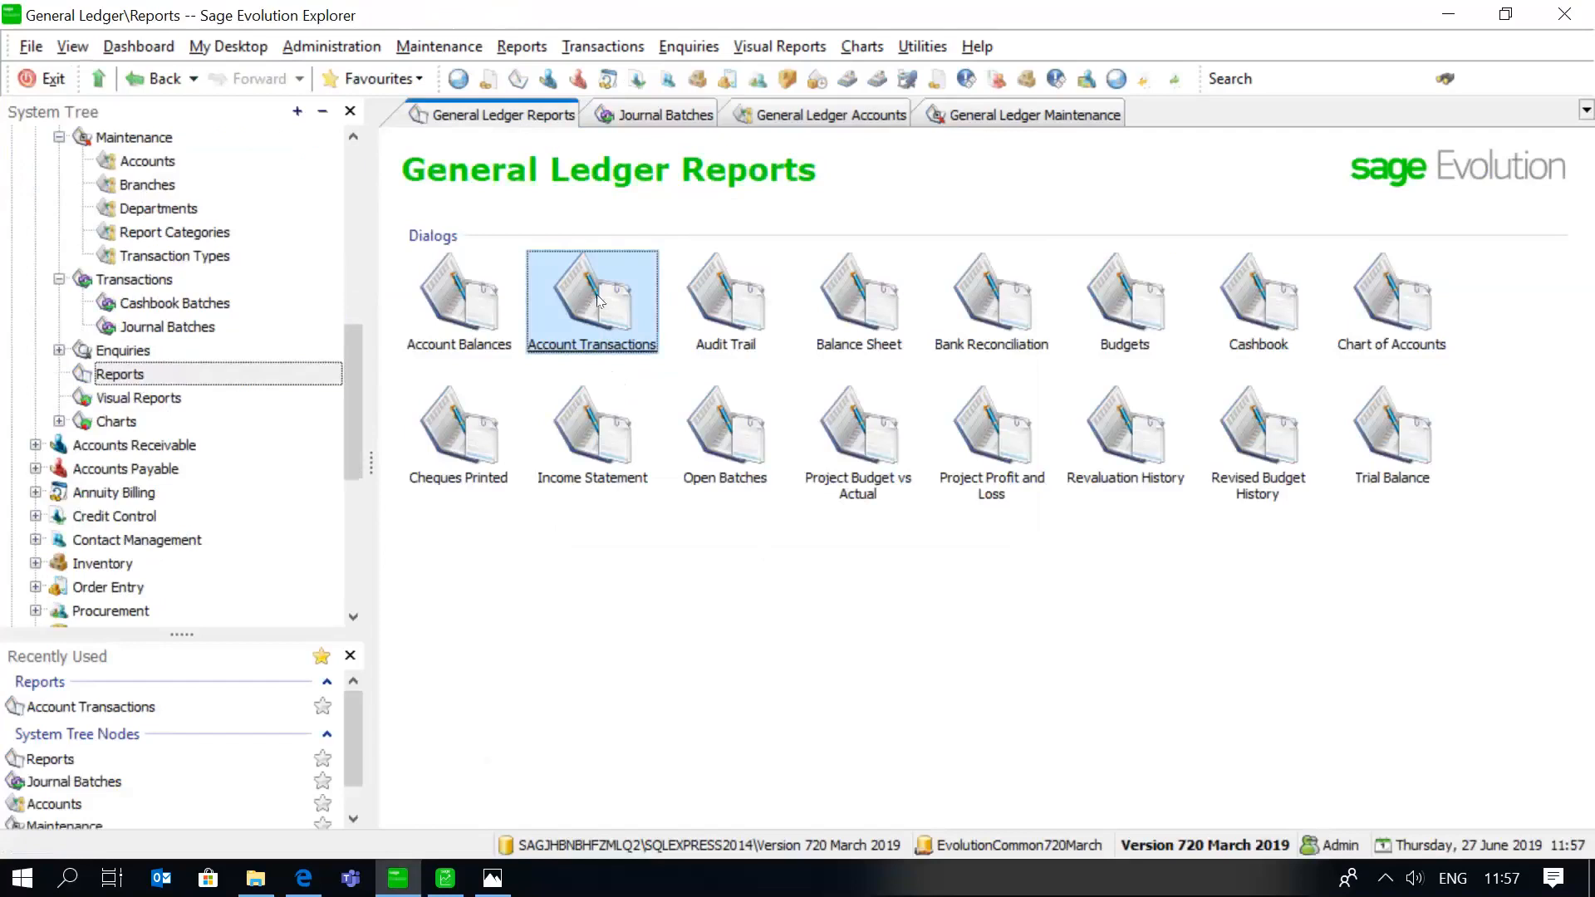
double_click(600, 300)
text(Payables Control)
click(654, 240)
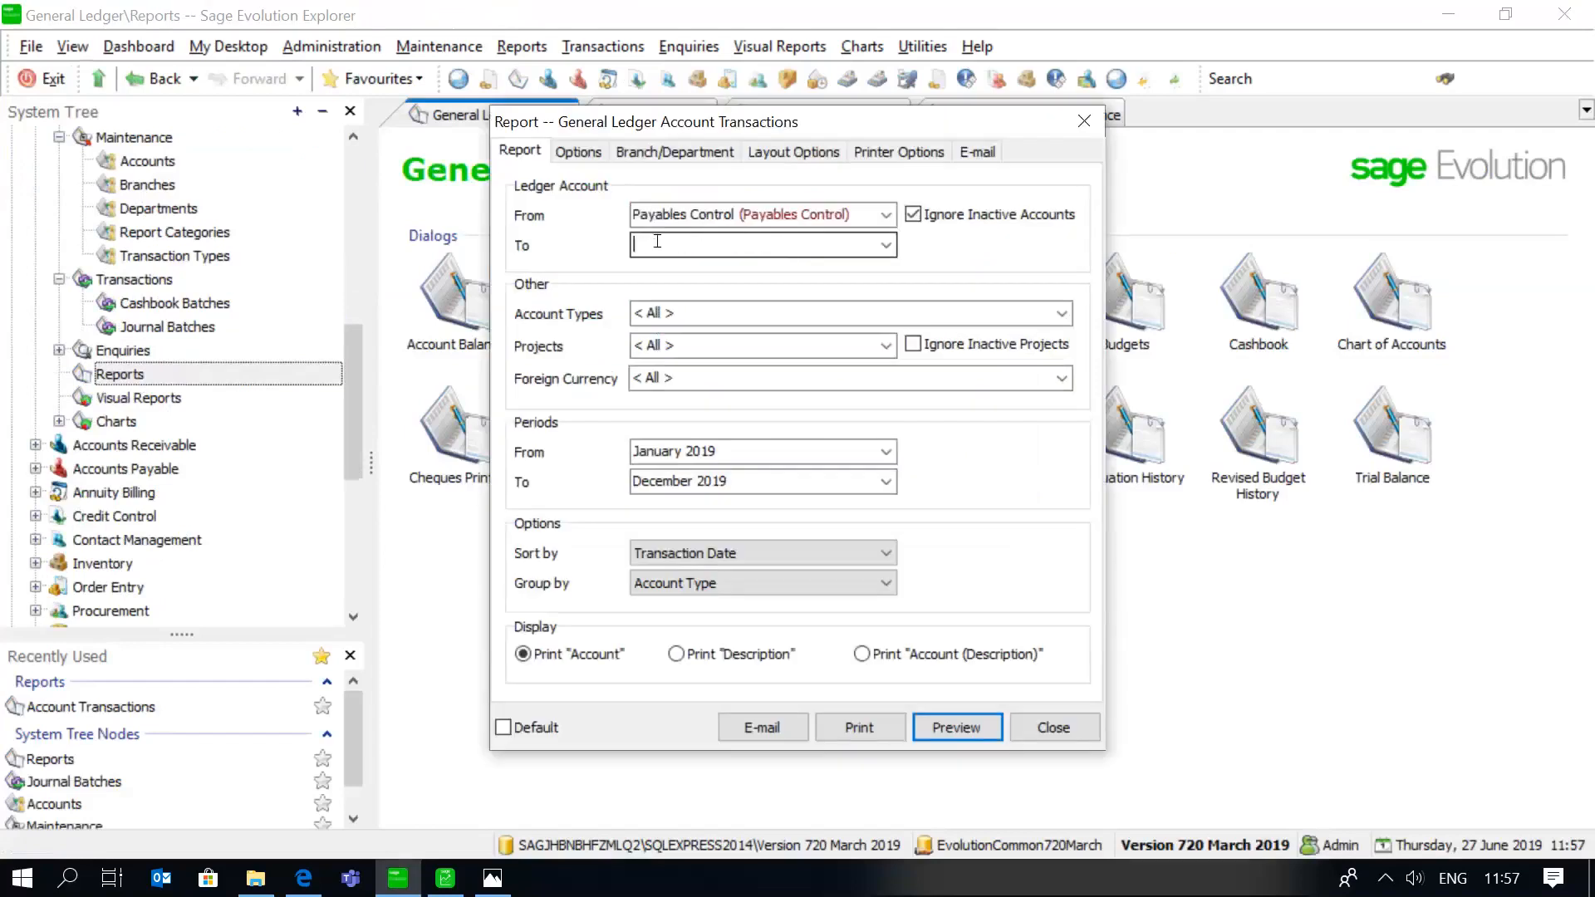
text(Payables Control)
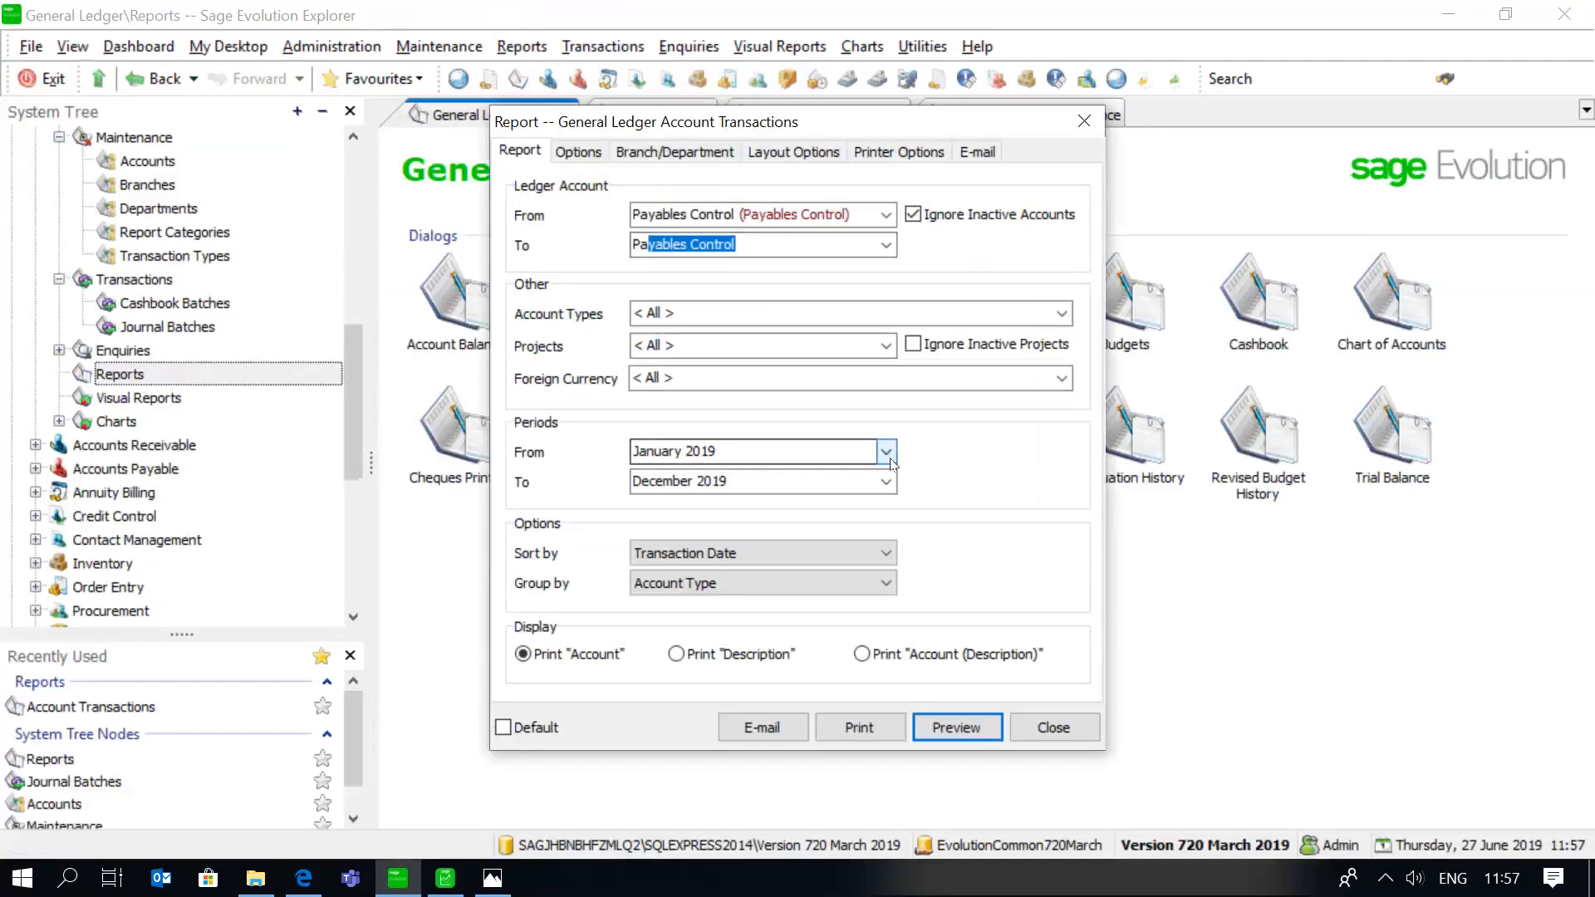
Restrict the Account Transactions report to June 2019 as both the starting and ending period.
click(886, 453)
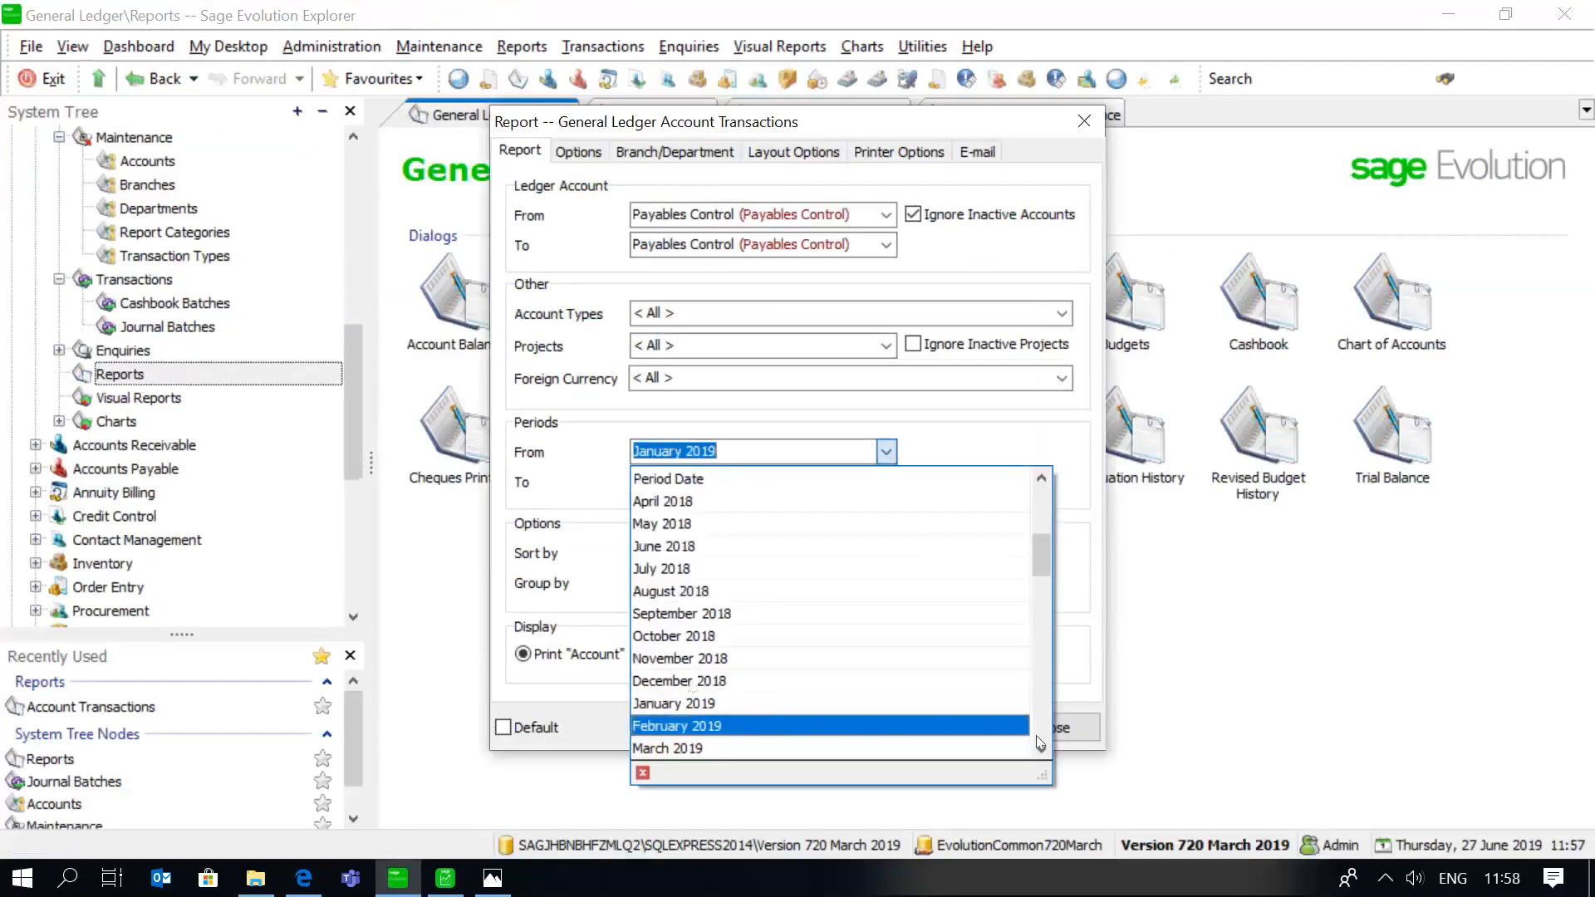
click(1041, 751)
click(1042, 751)
click(1041, 751)
click(1042, 751)
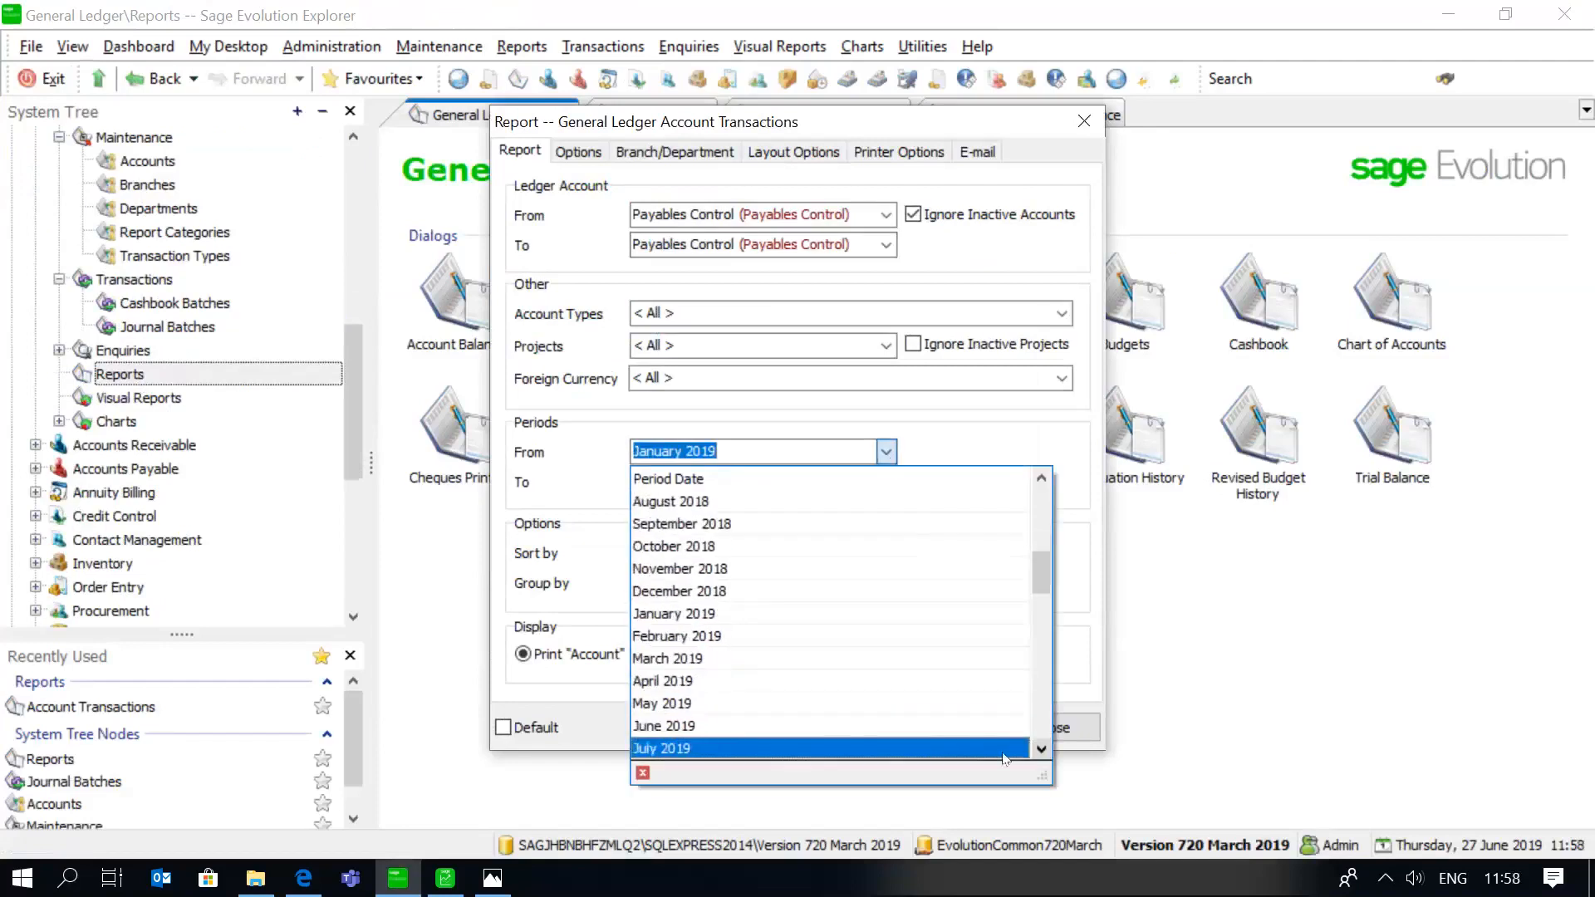
click(732, 725)
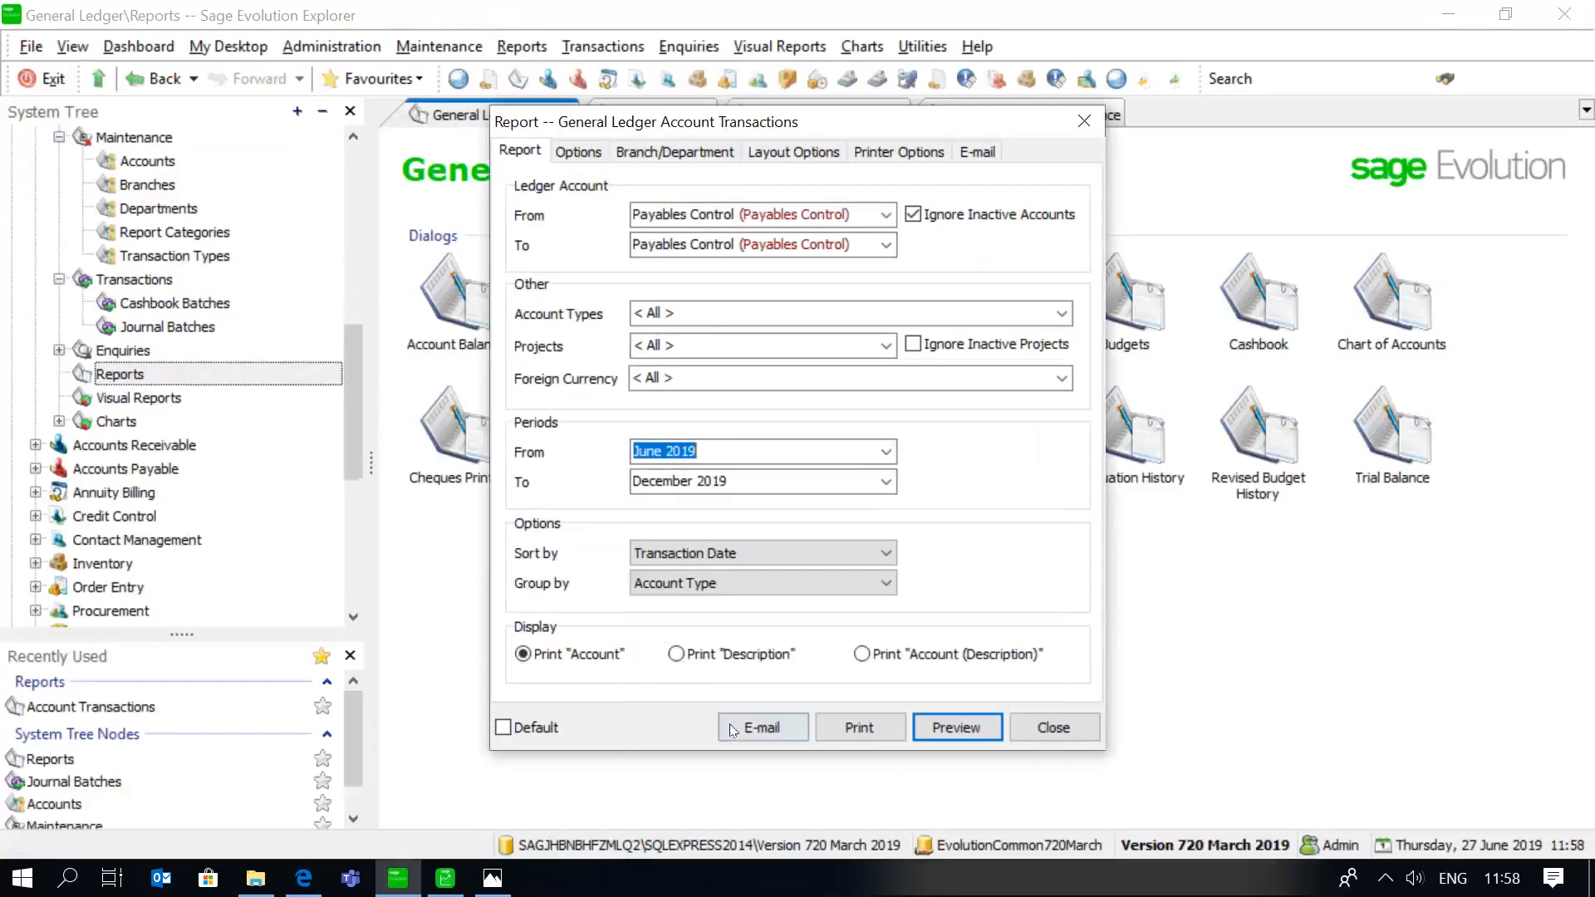
click(884, 481)
click(664, 598)
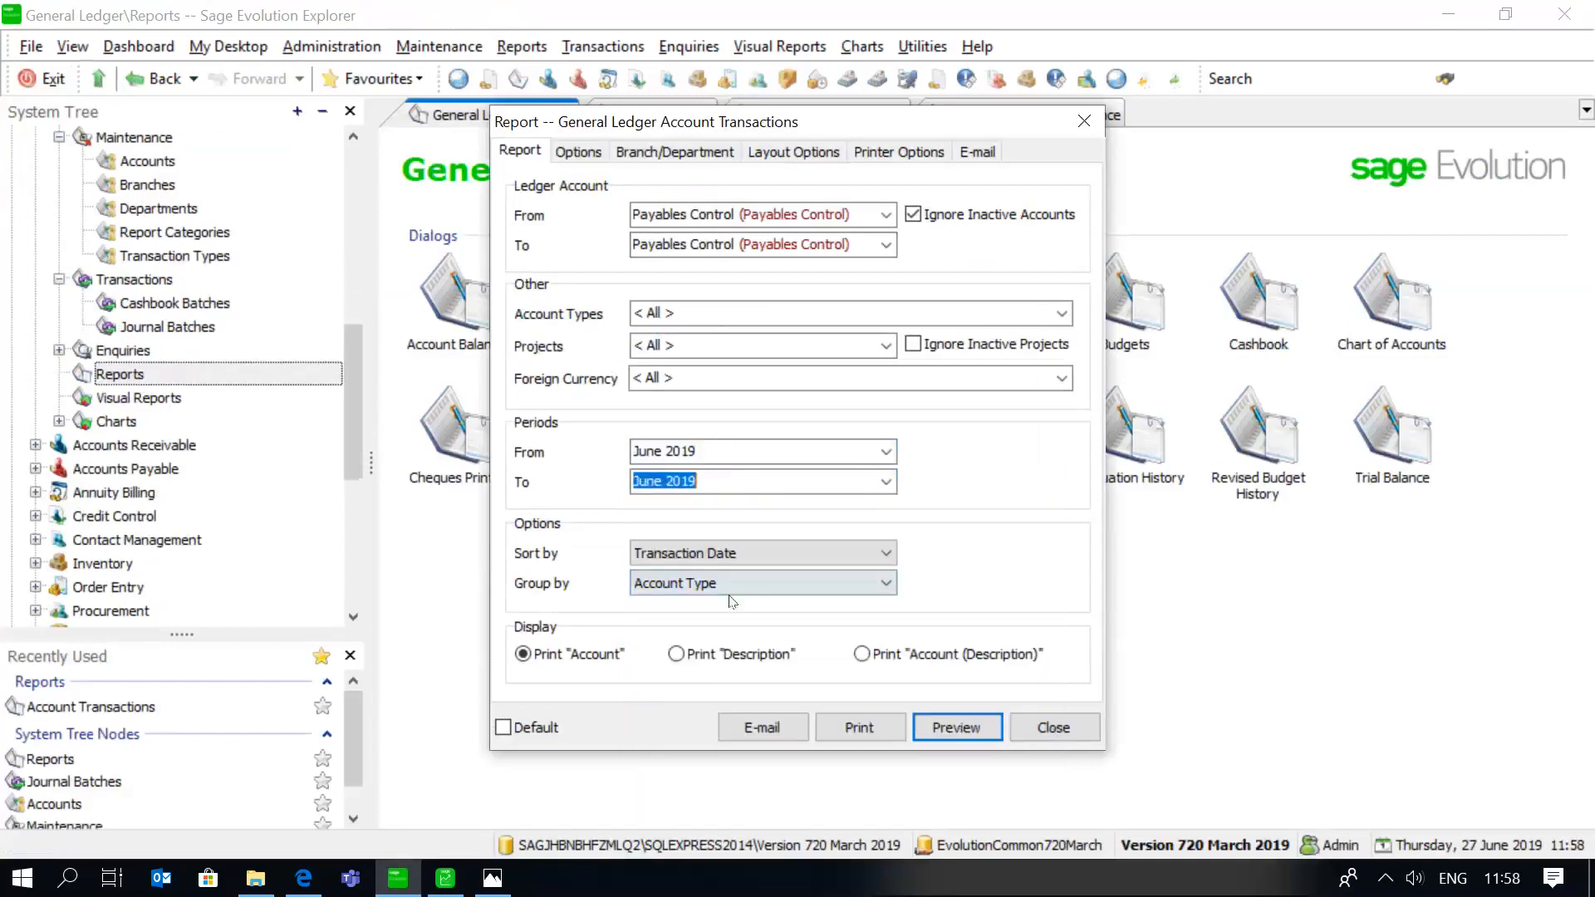
Preview the June 2019 Payables Control transactions including the posted journal, and close the report.
click(917, 721)
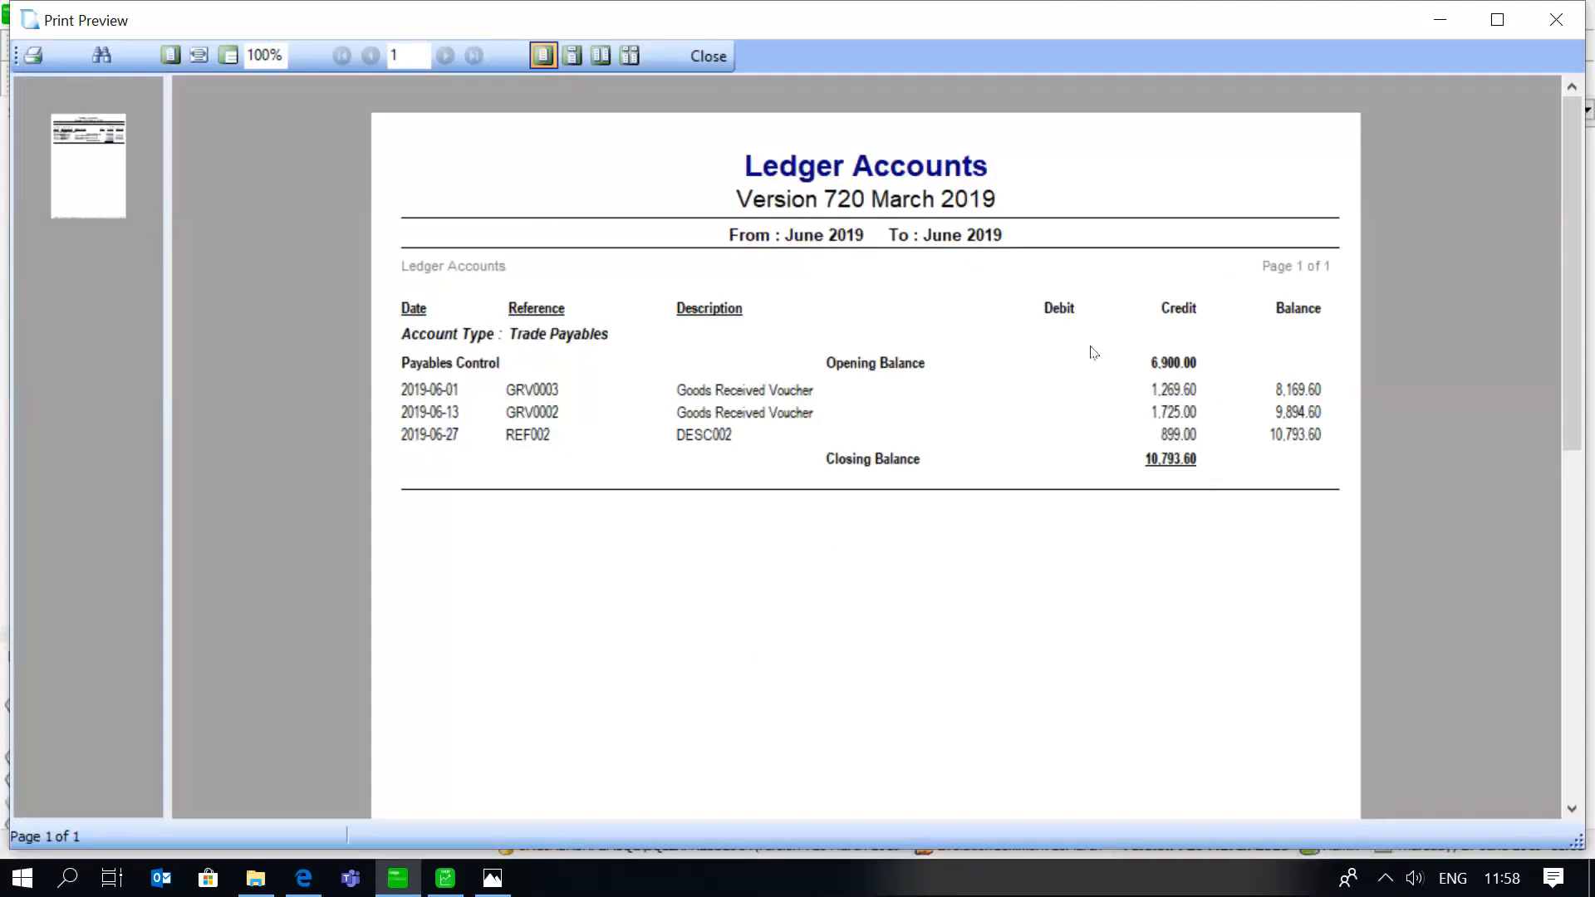
click(722, 63)
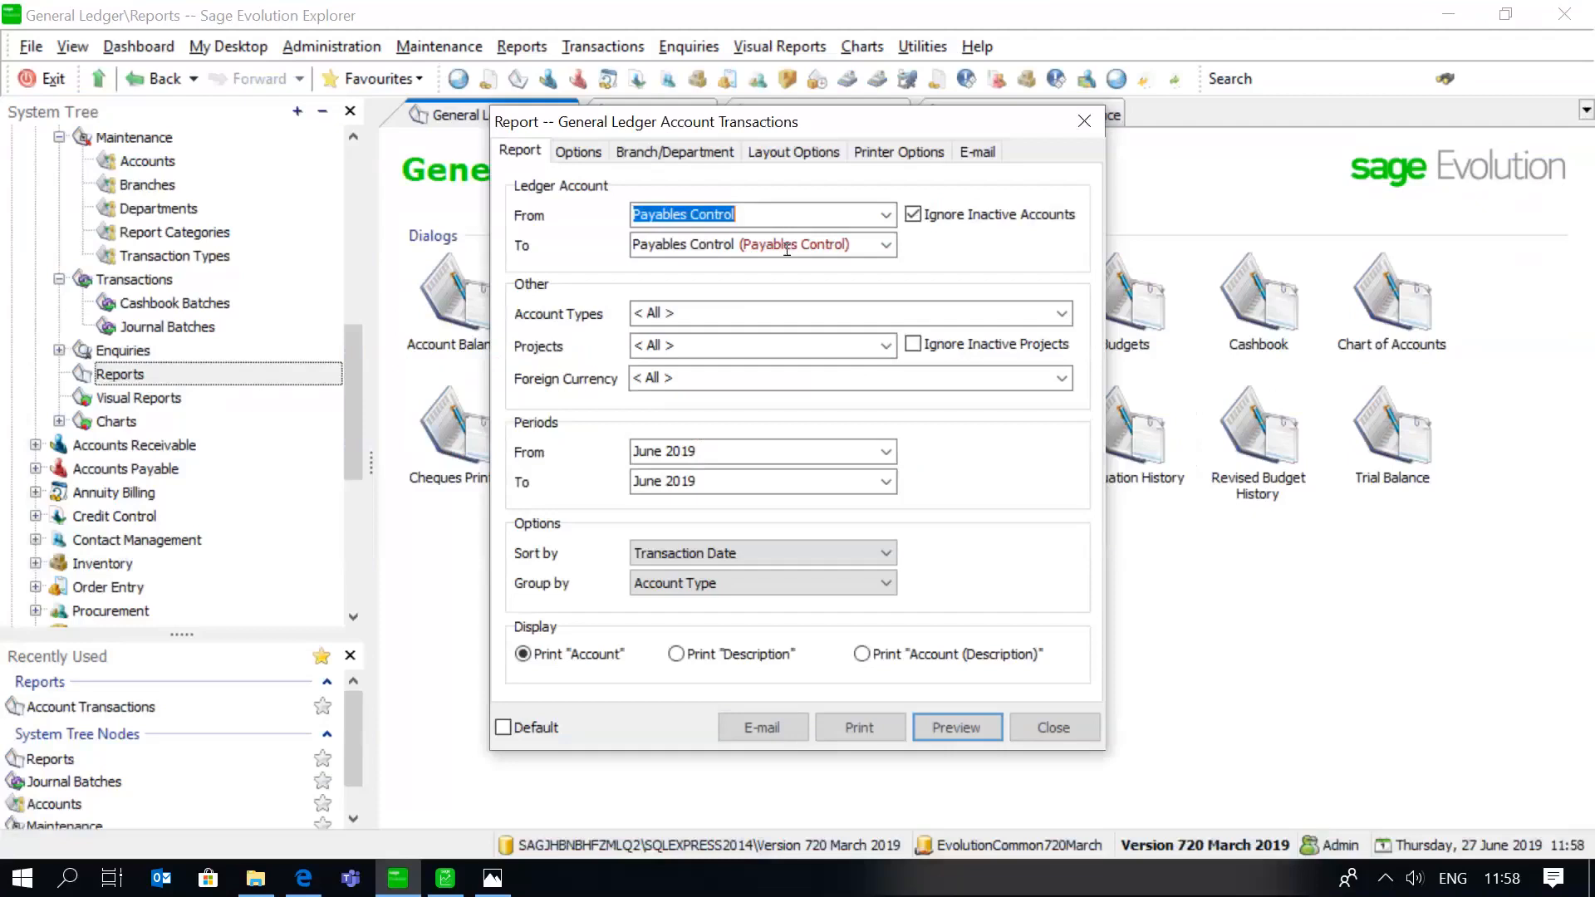
click(1066, 717)
Open the Age Analysis report from the Accounts Payable reports.
drag(350, 397, 351, 408)
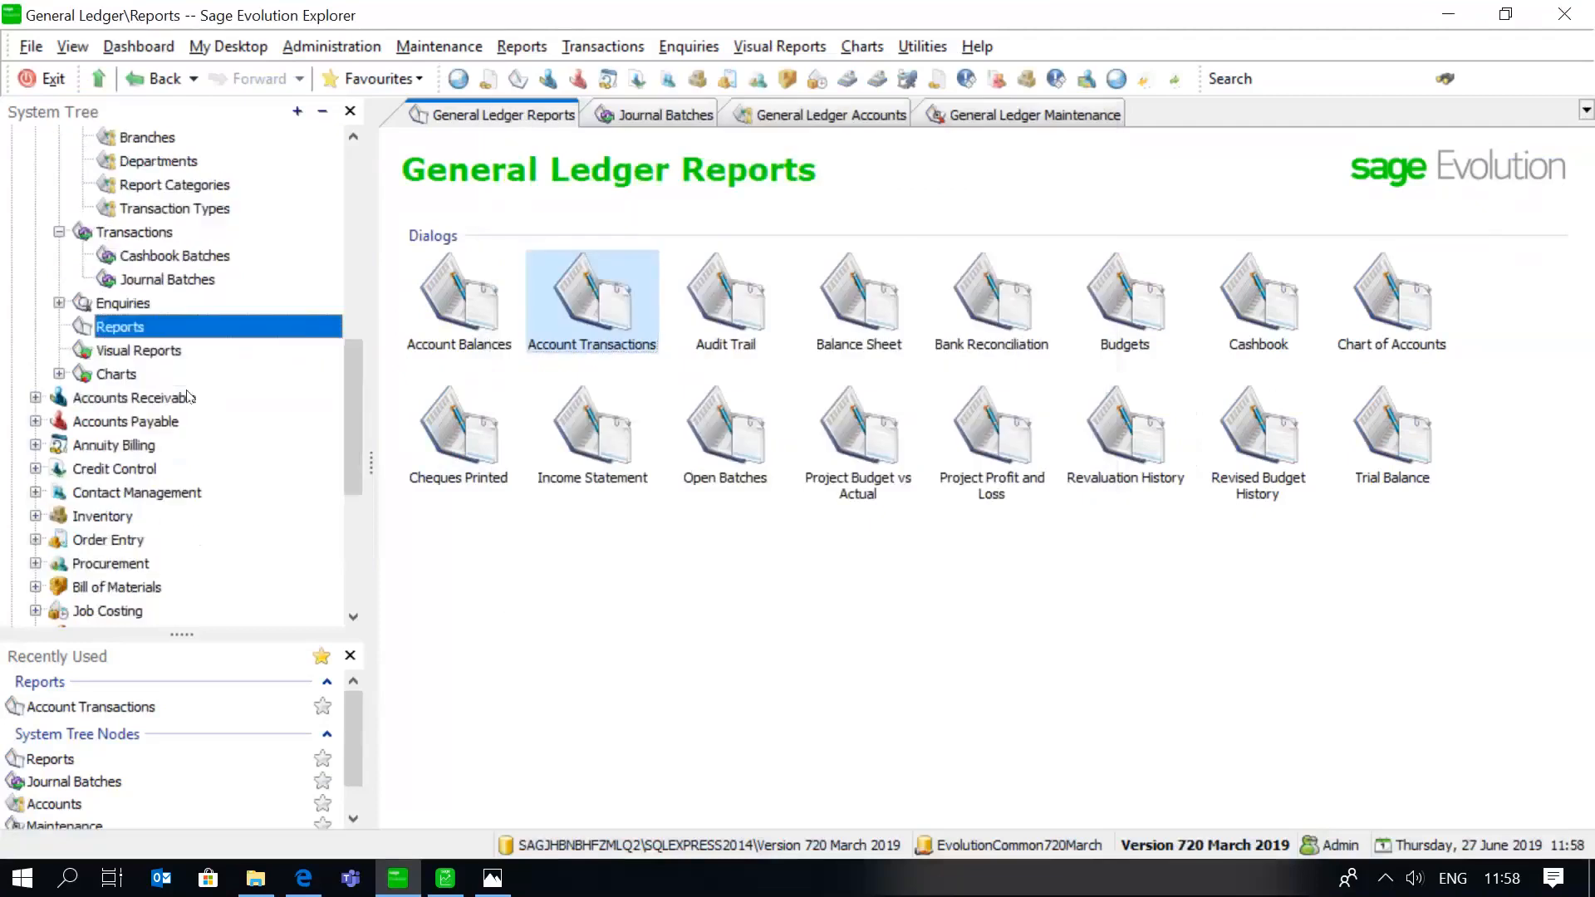
click(173, 424)
double_click(173, 424)
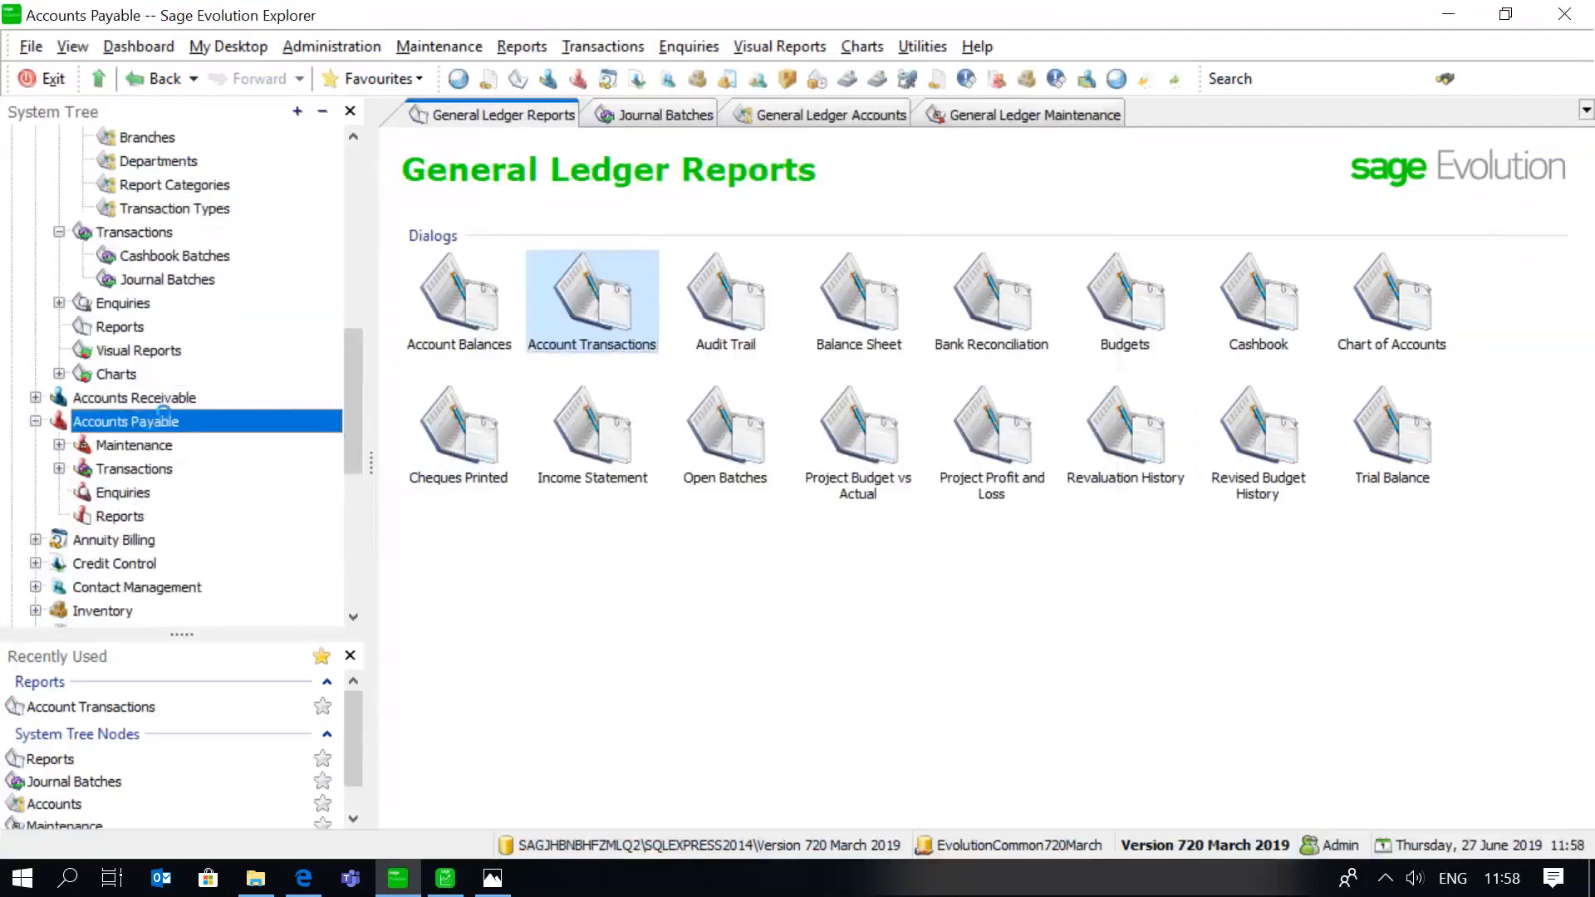
click(123, 512)
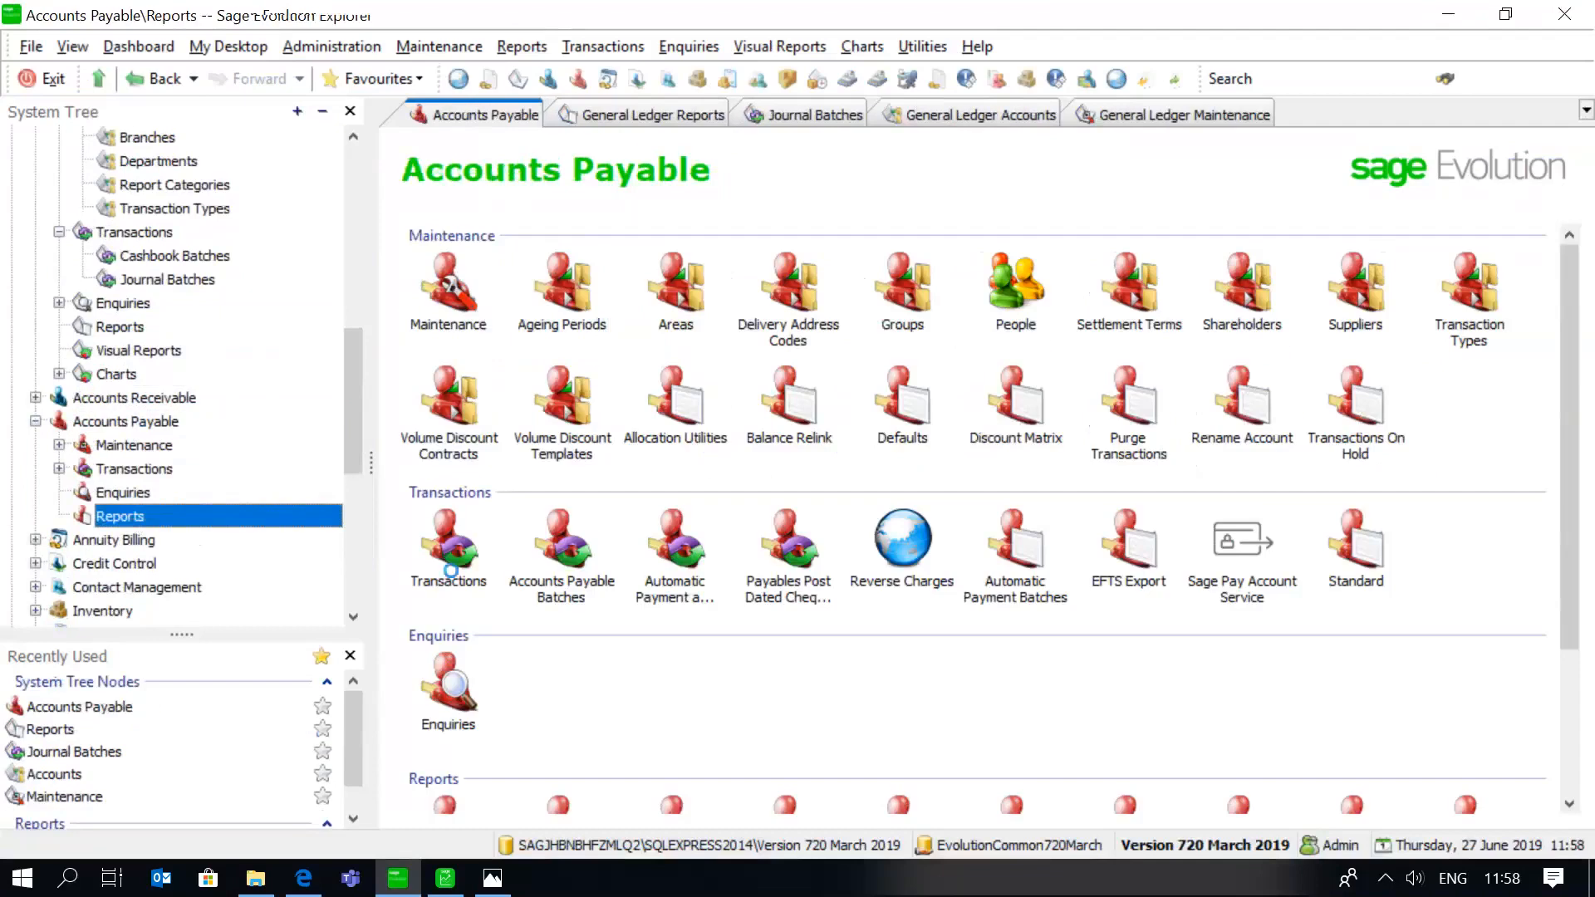
click(503, 291)
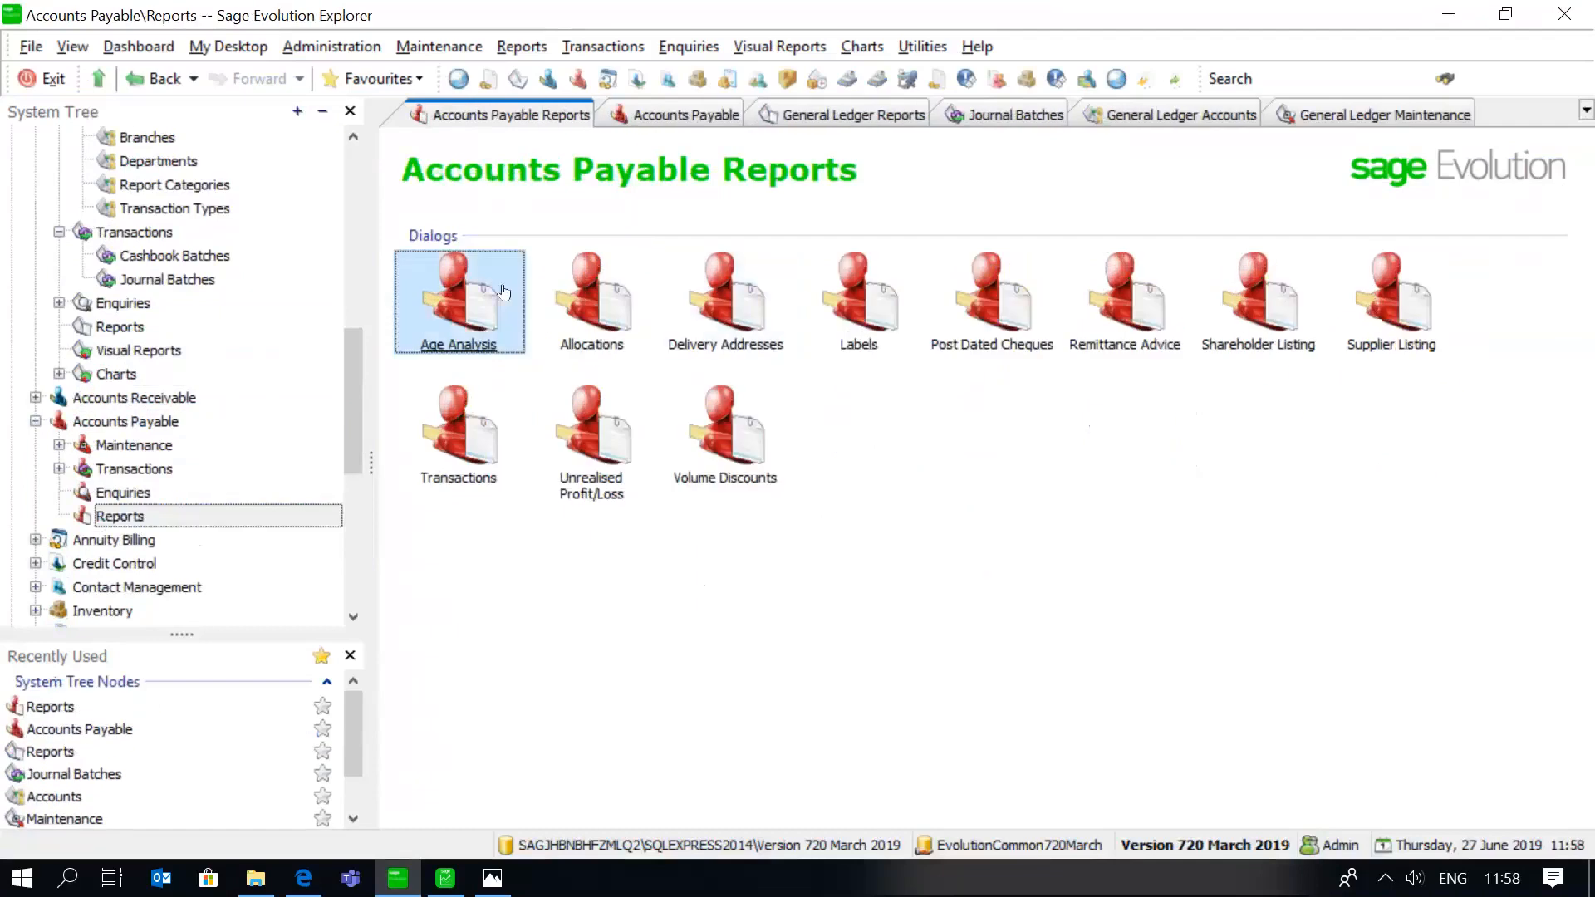
double_click(502, 291)
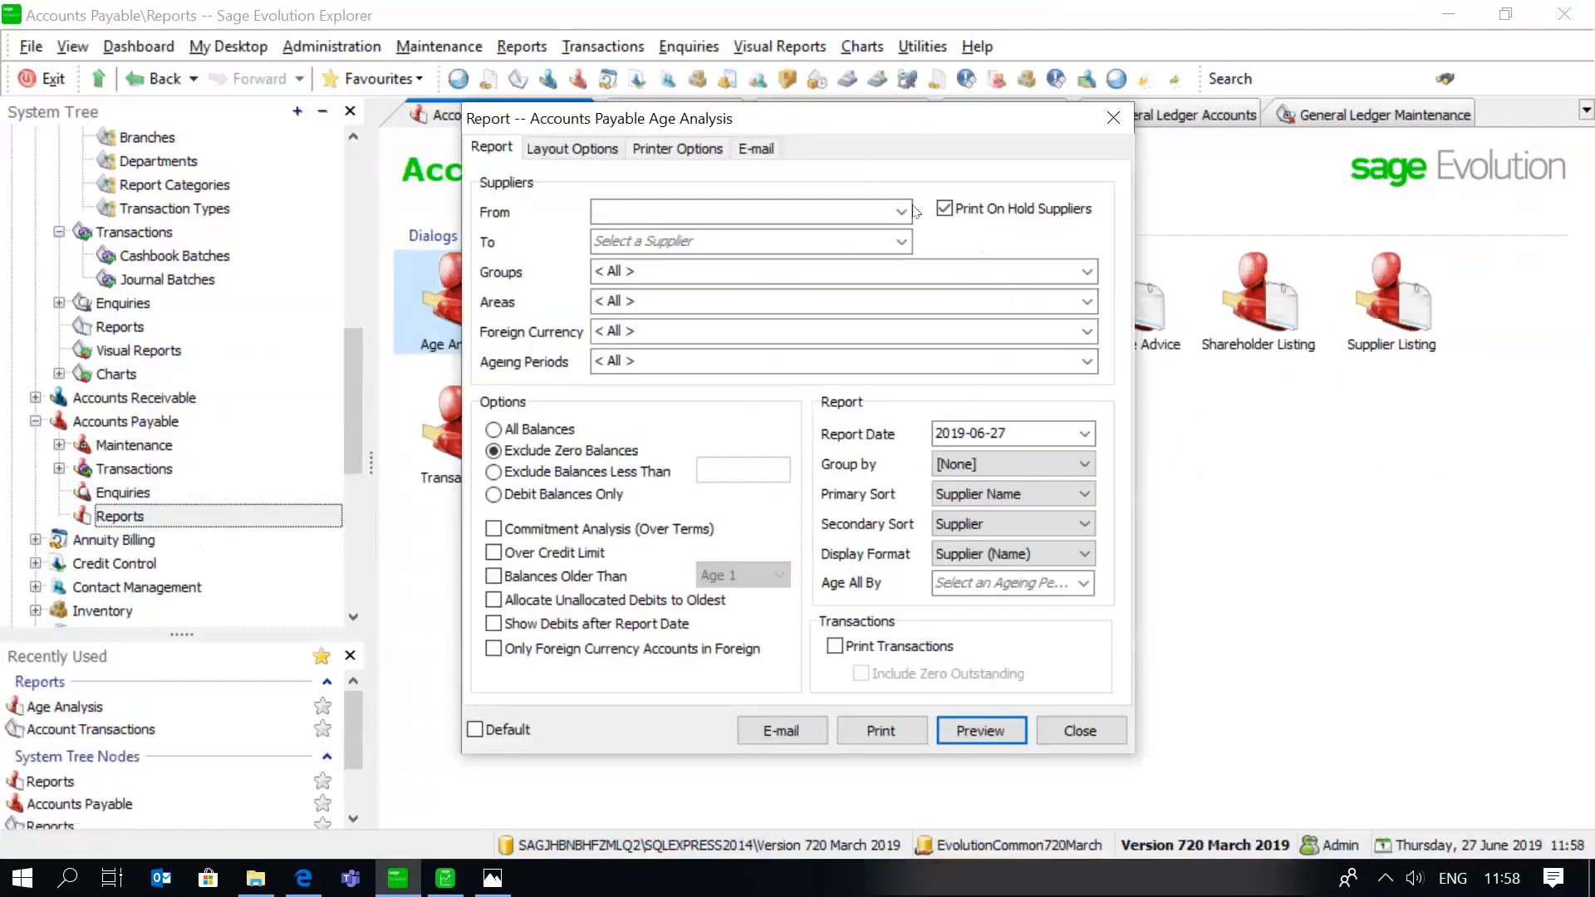
Set the Age Analysis report date to 2019-06-30, preview the supplier balances, and close the report.
click(901, 214)
click(901, 214)
click(1083, 432)
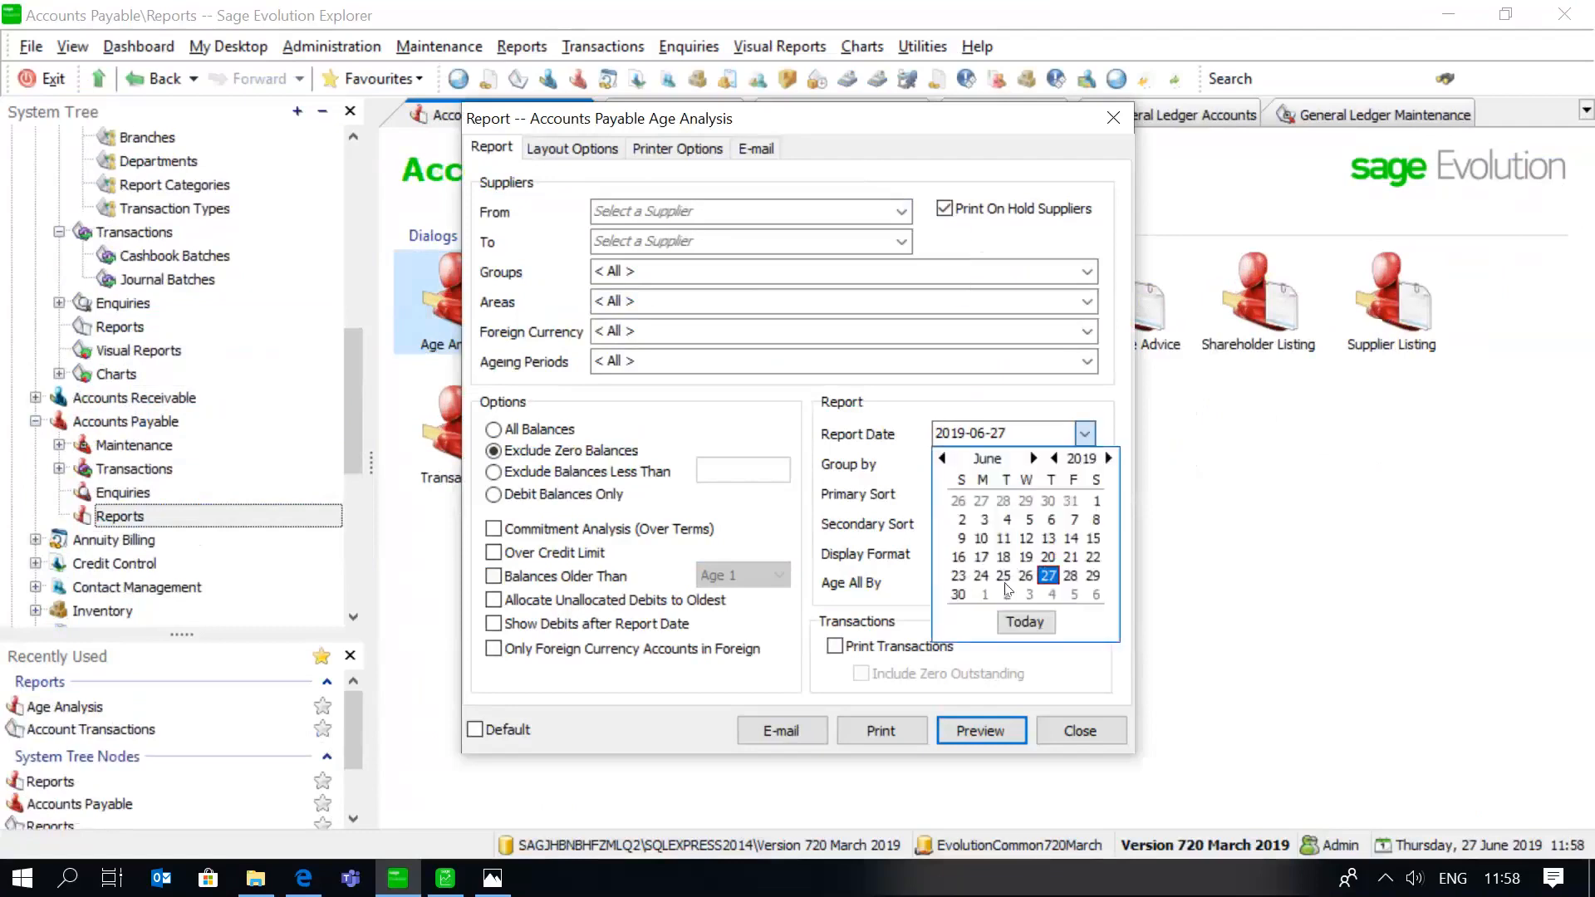
click(961, 596)
click(976, 725)
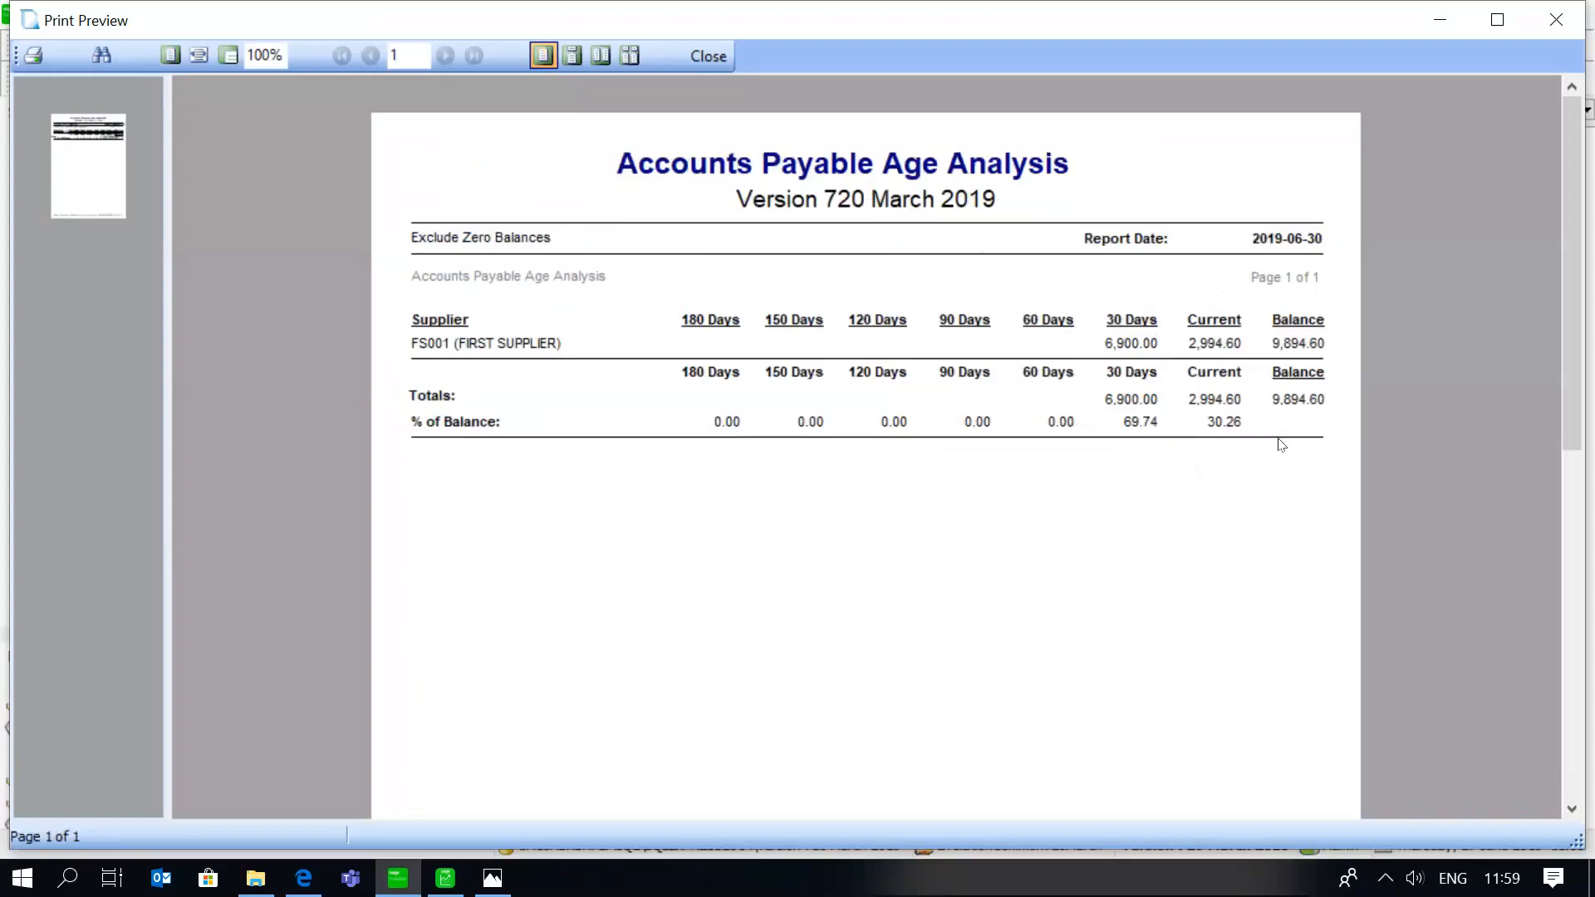
click(724, 67)
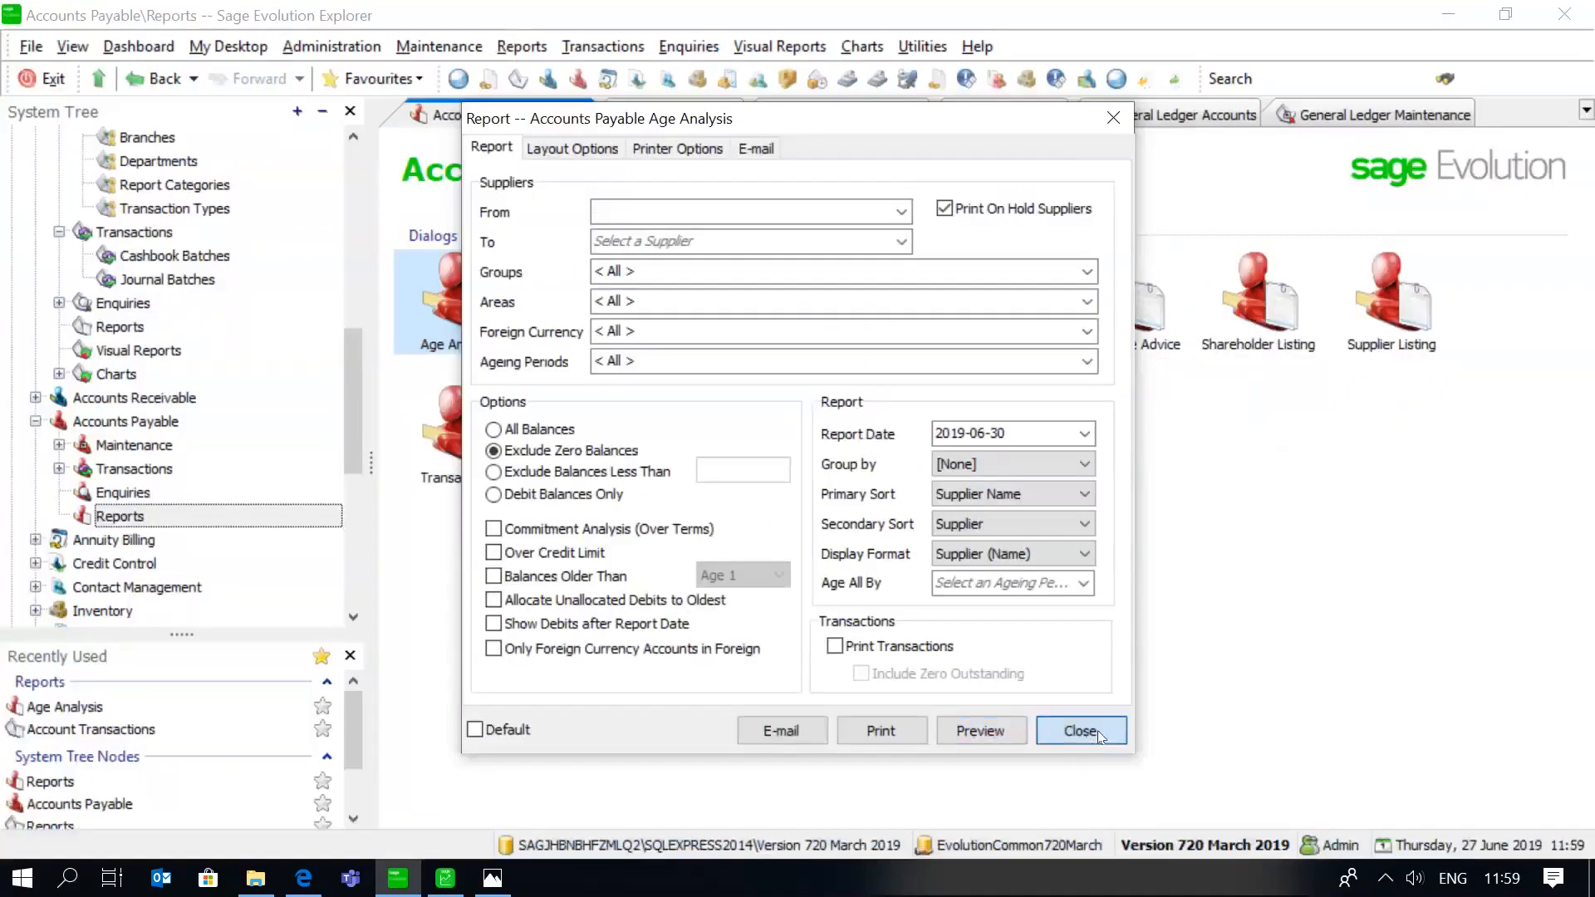
click(1082, 731)
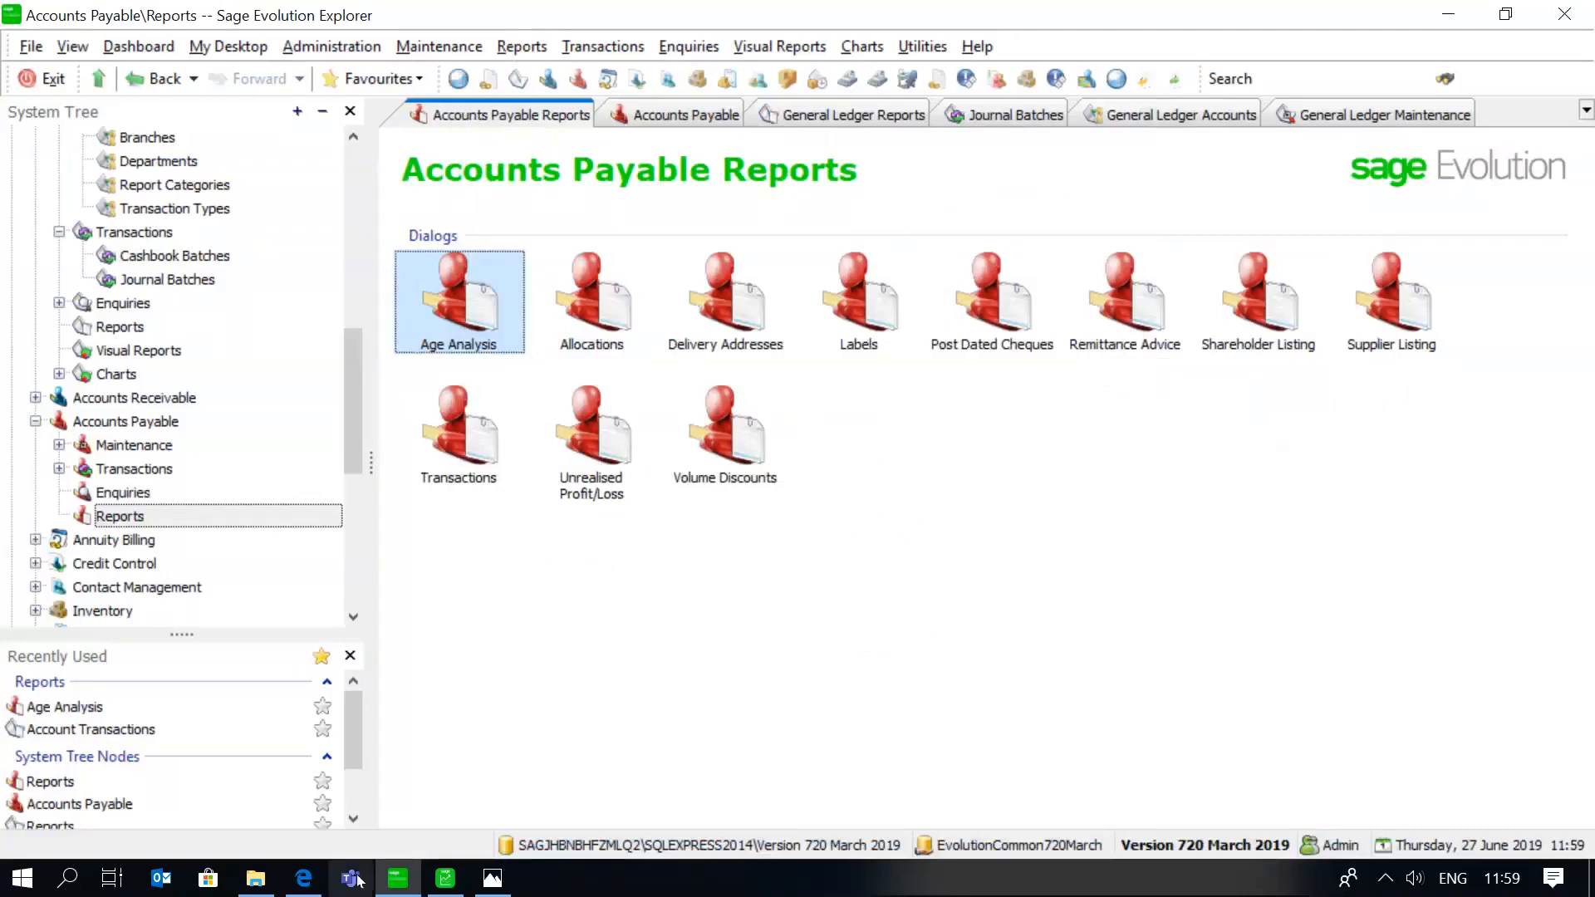
Switch to the Diagnostic Tool folder in File Explorer, launch DiagnosticTool, and log in to the Version 720 March 2019 database.
click(255, 878)
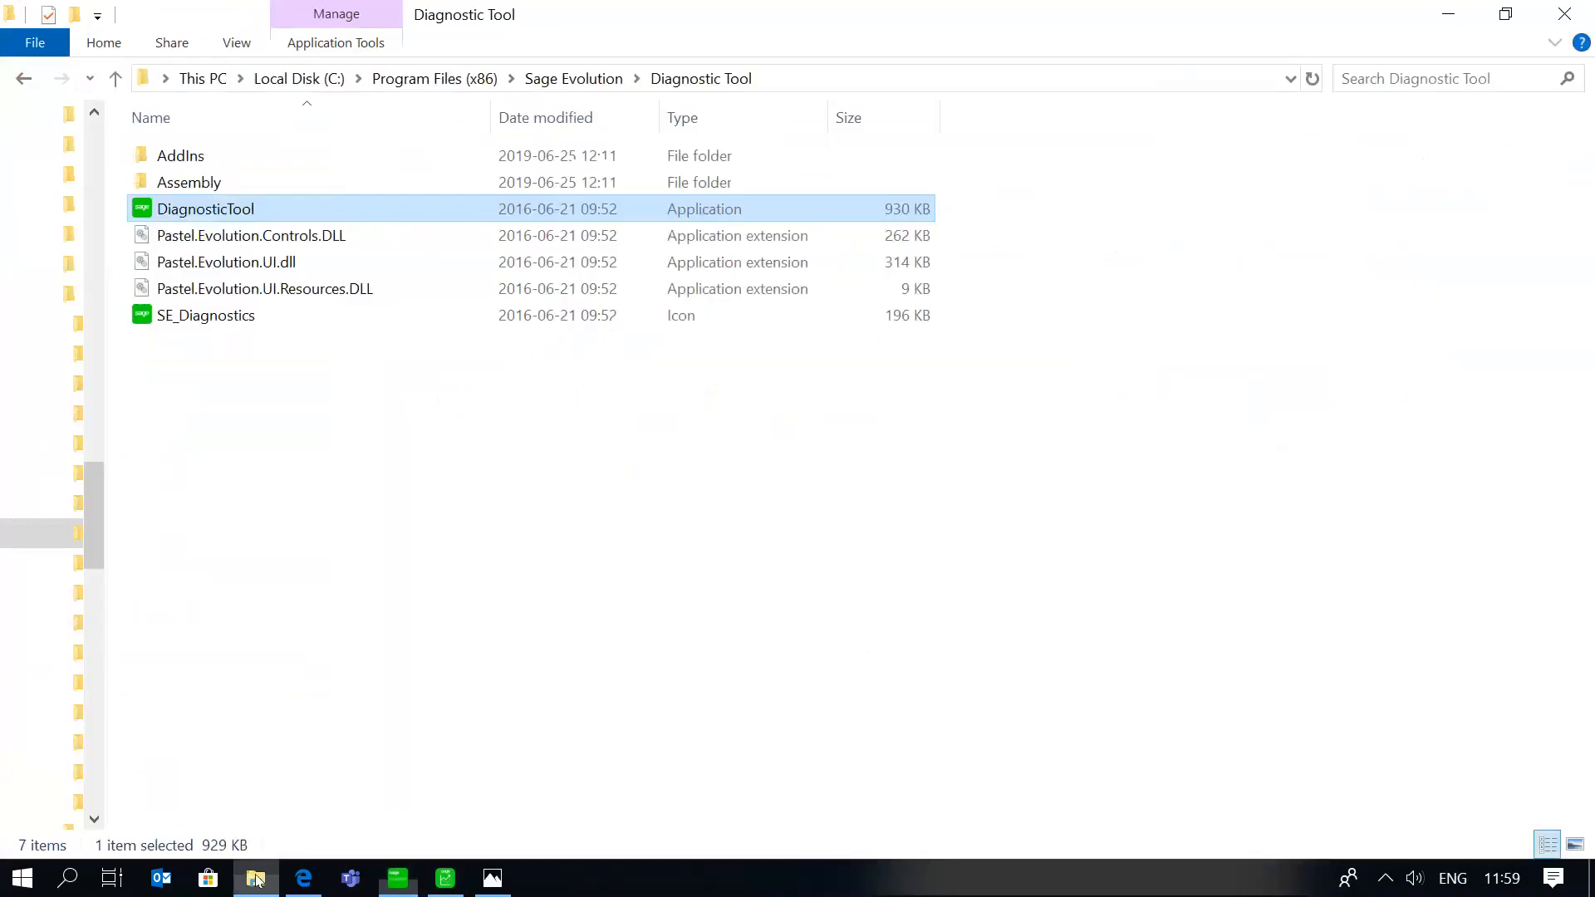
double_click(243, 212)
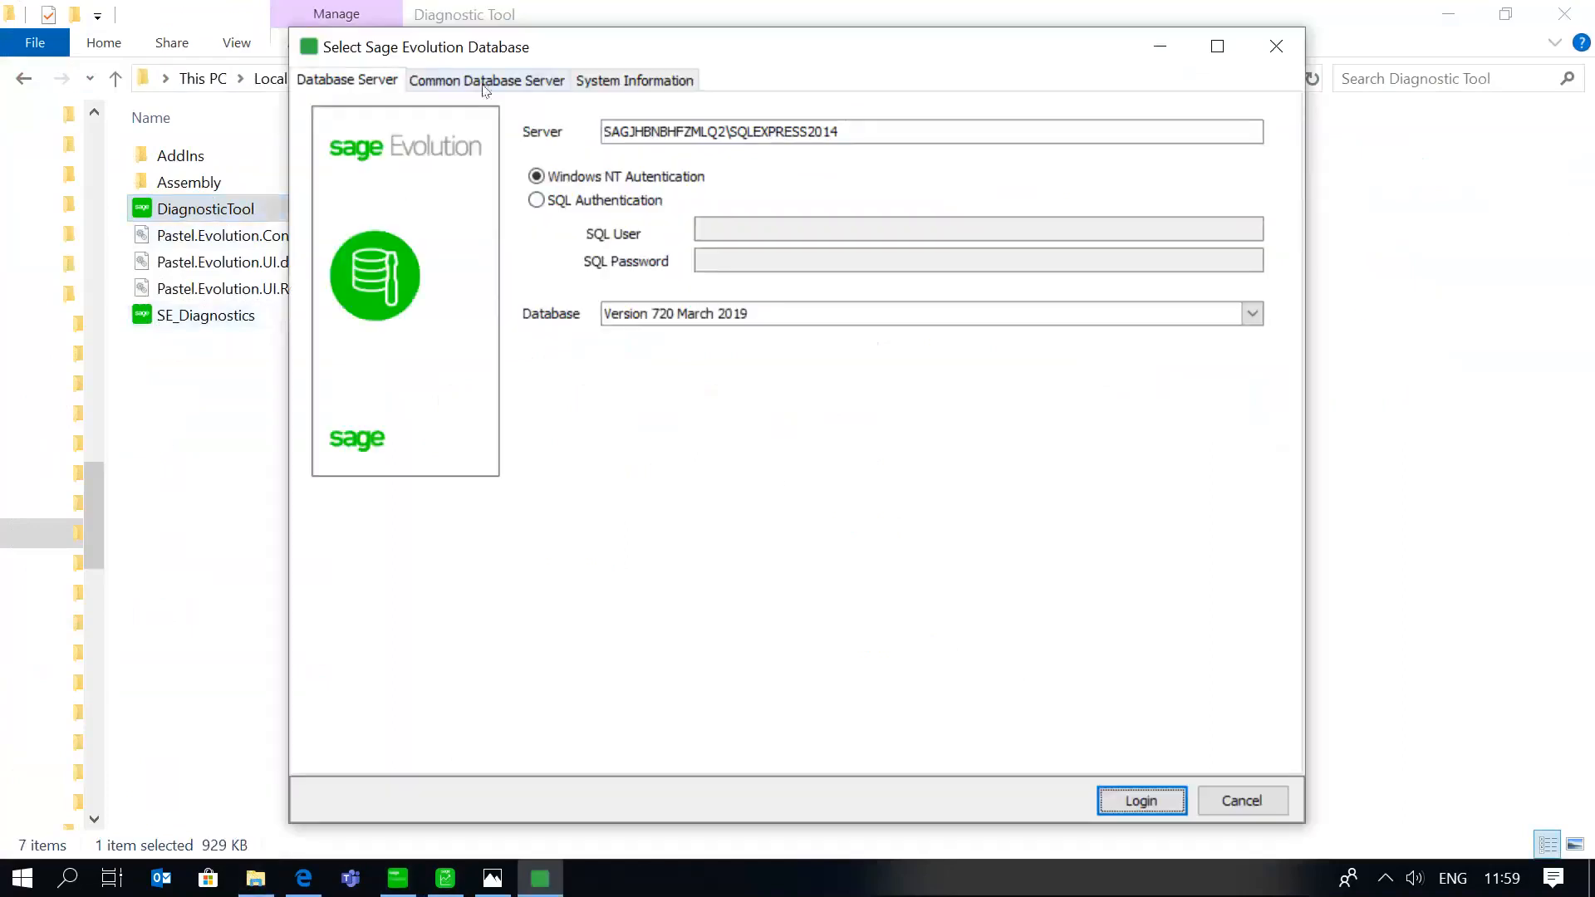
click(1173, 798)
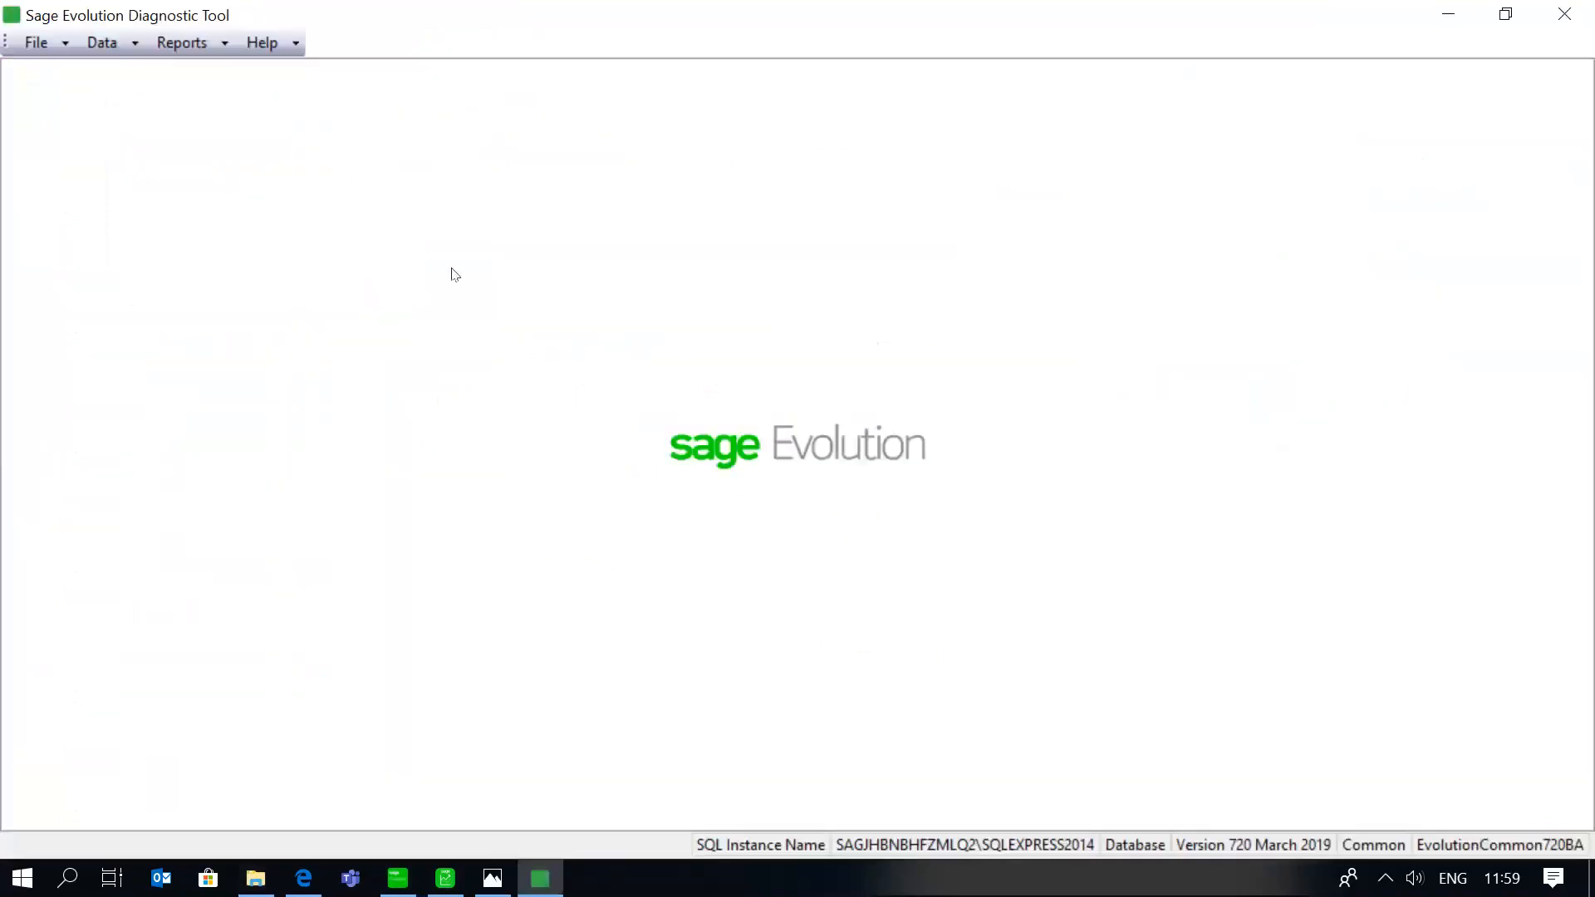
Start a diagnostic check on the data for the Accounts Payable module.
click(133, 46)
click(138, 72)
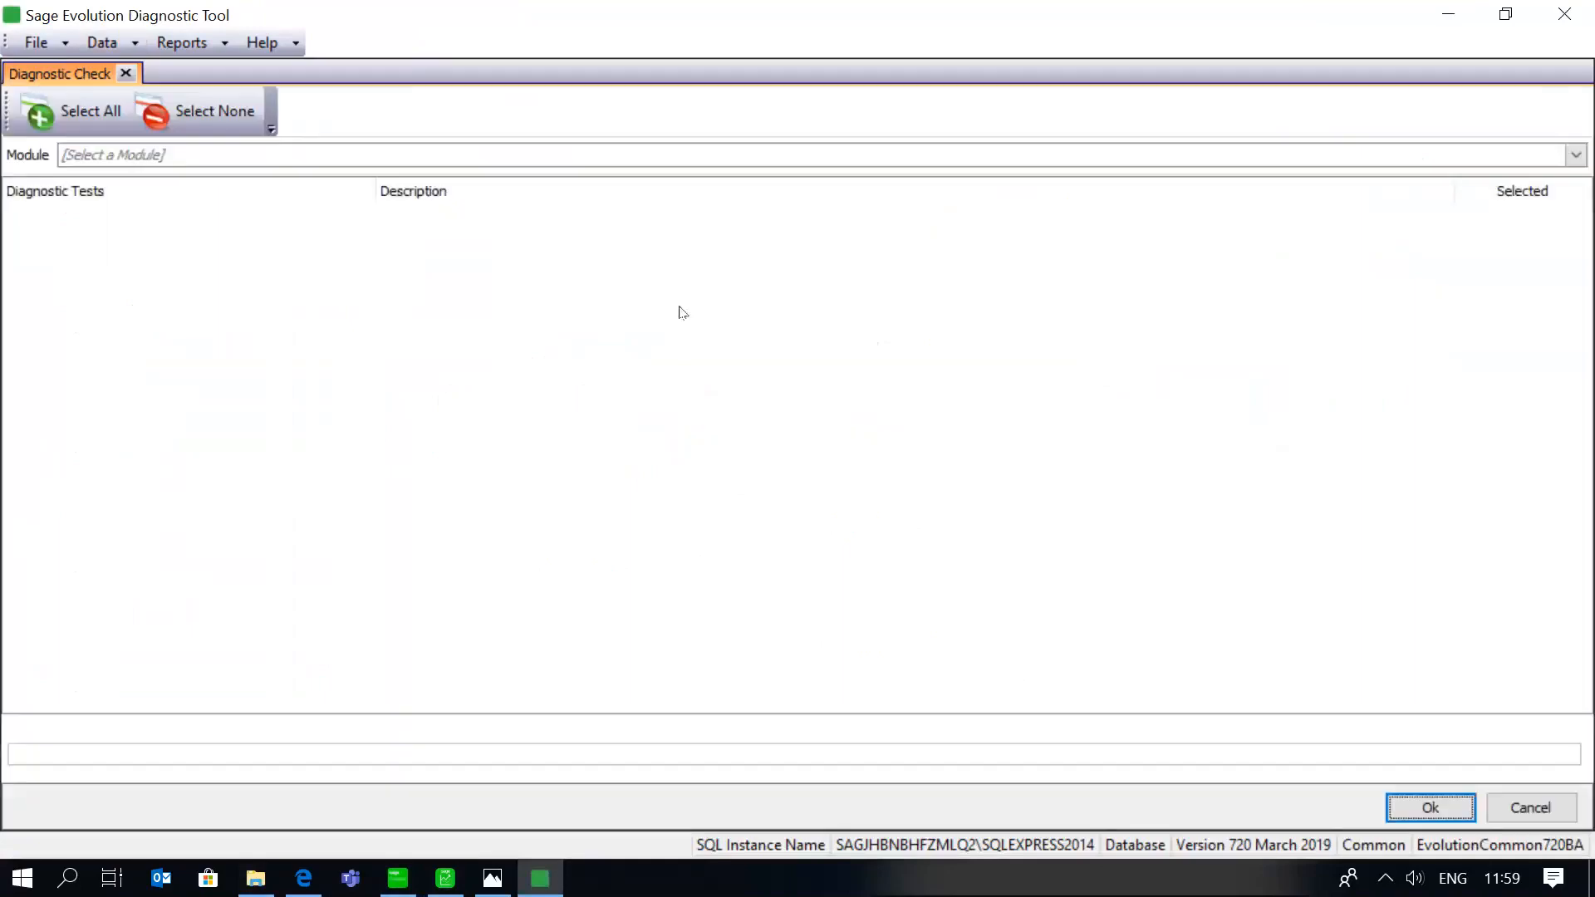
click(1575, 154)
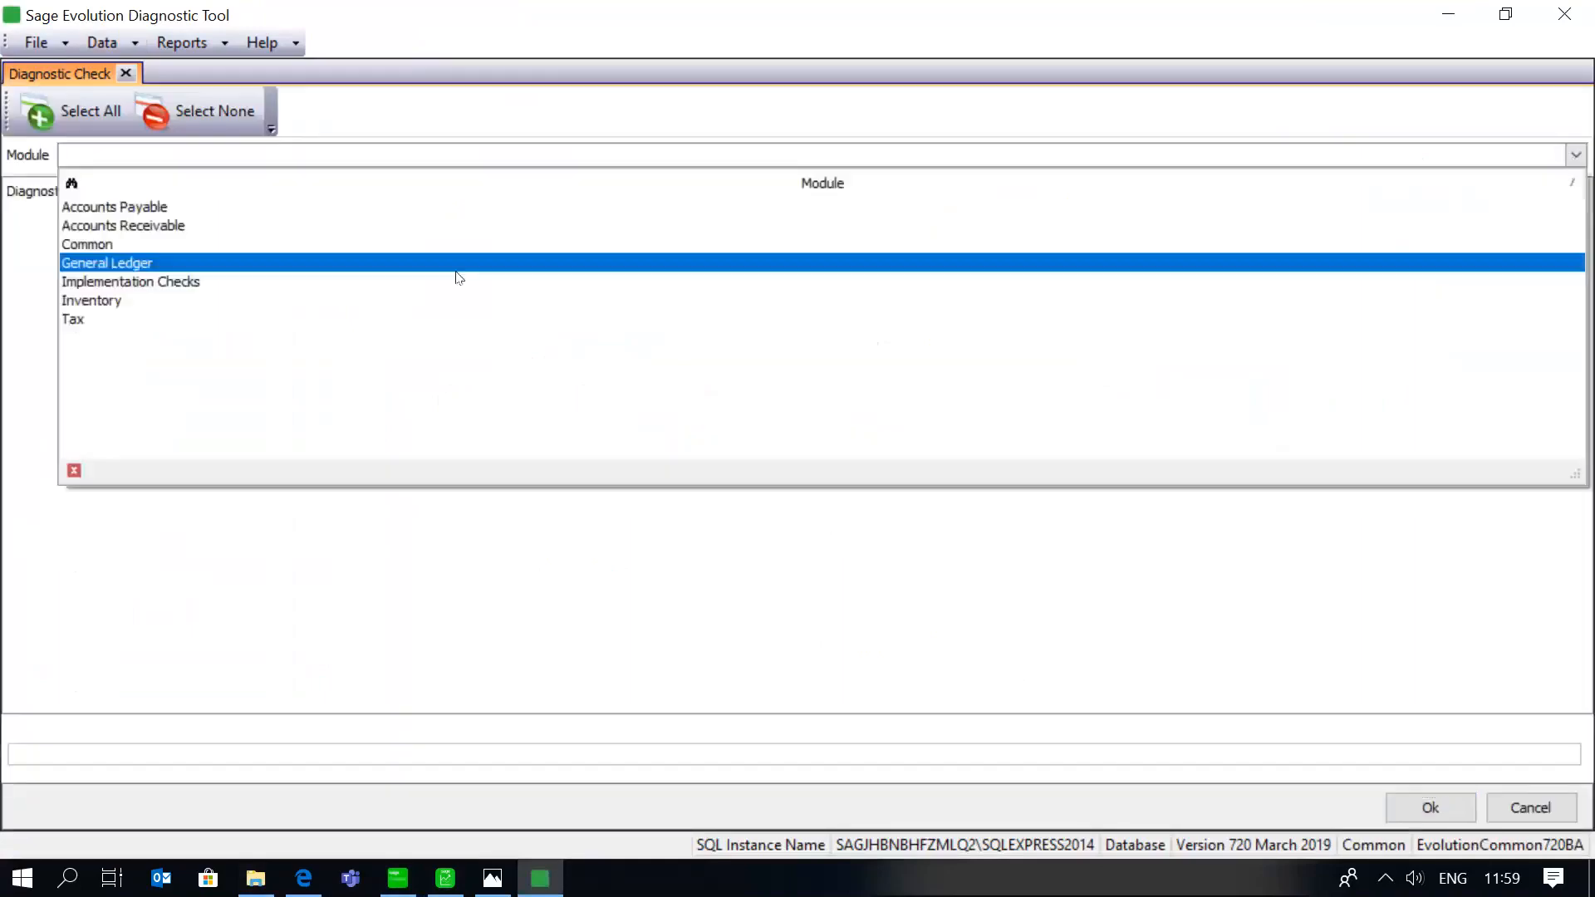
click(273, 209)
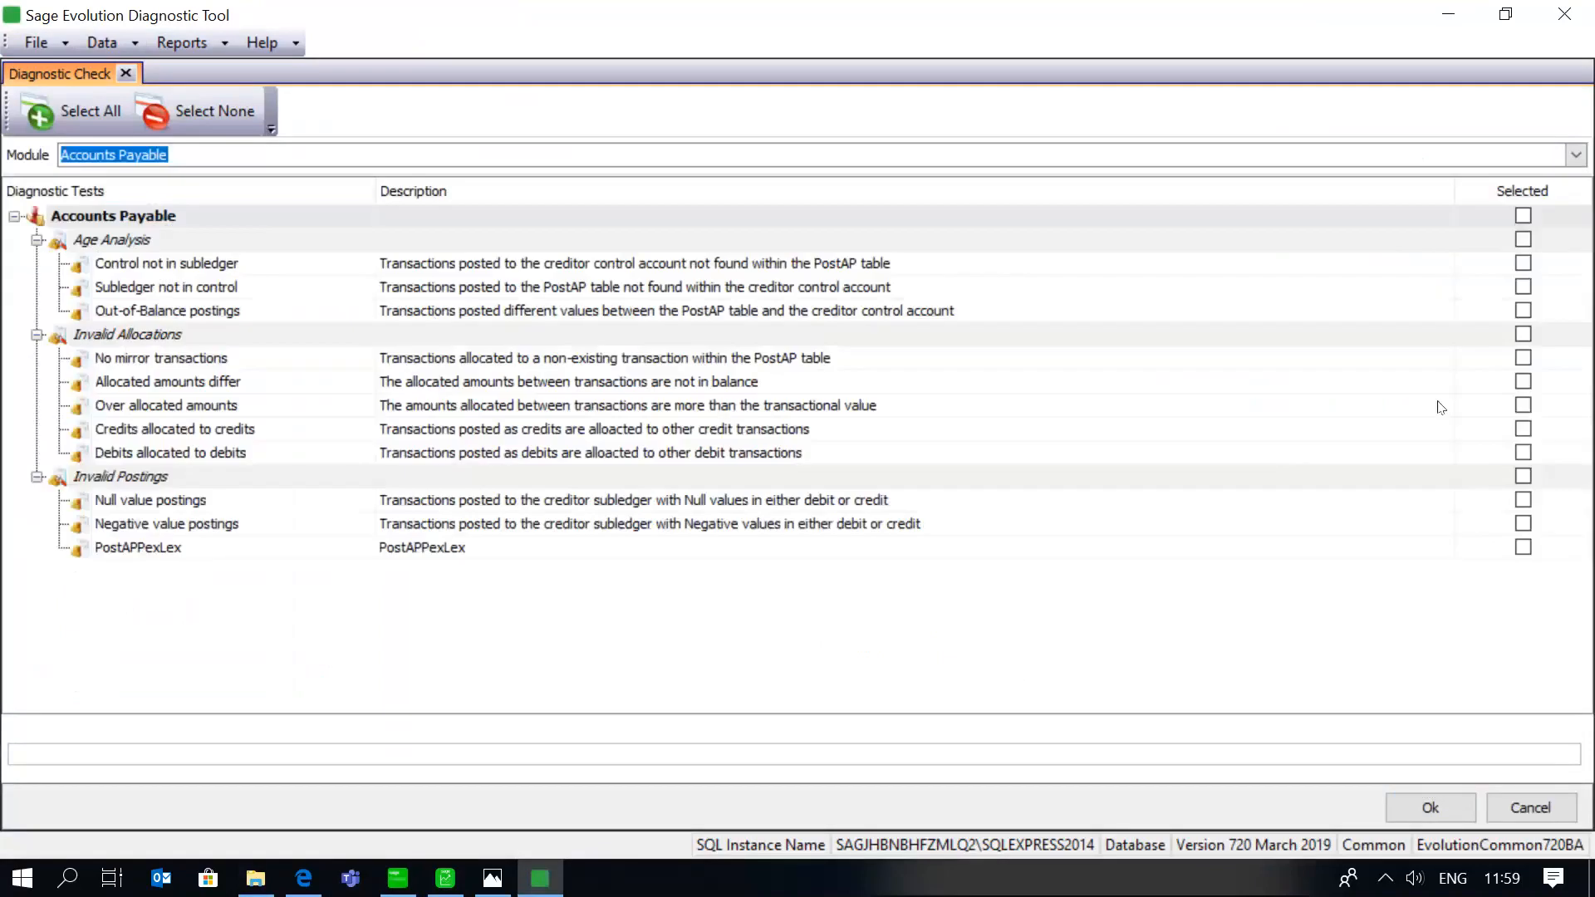
Select all Accounts Payable diagnostic tests and run the check.
click(1407, 805)
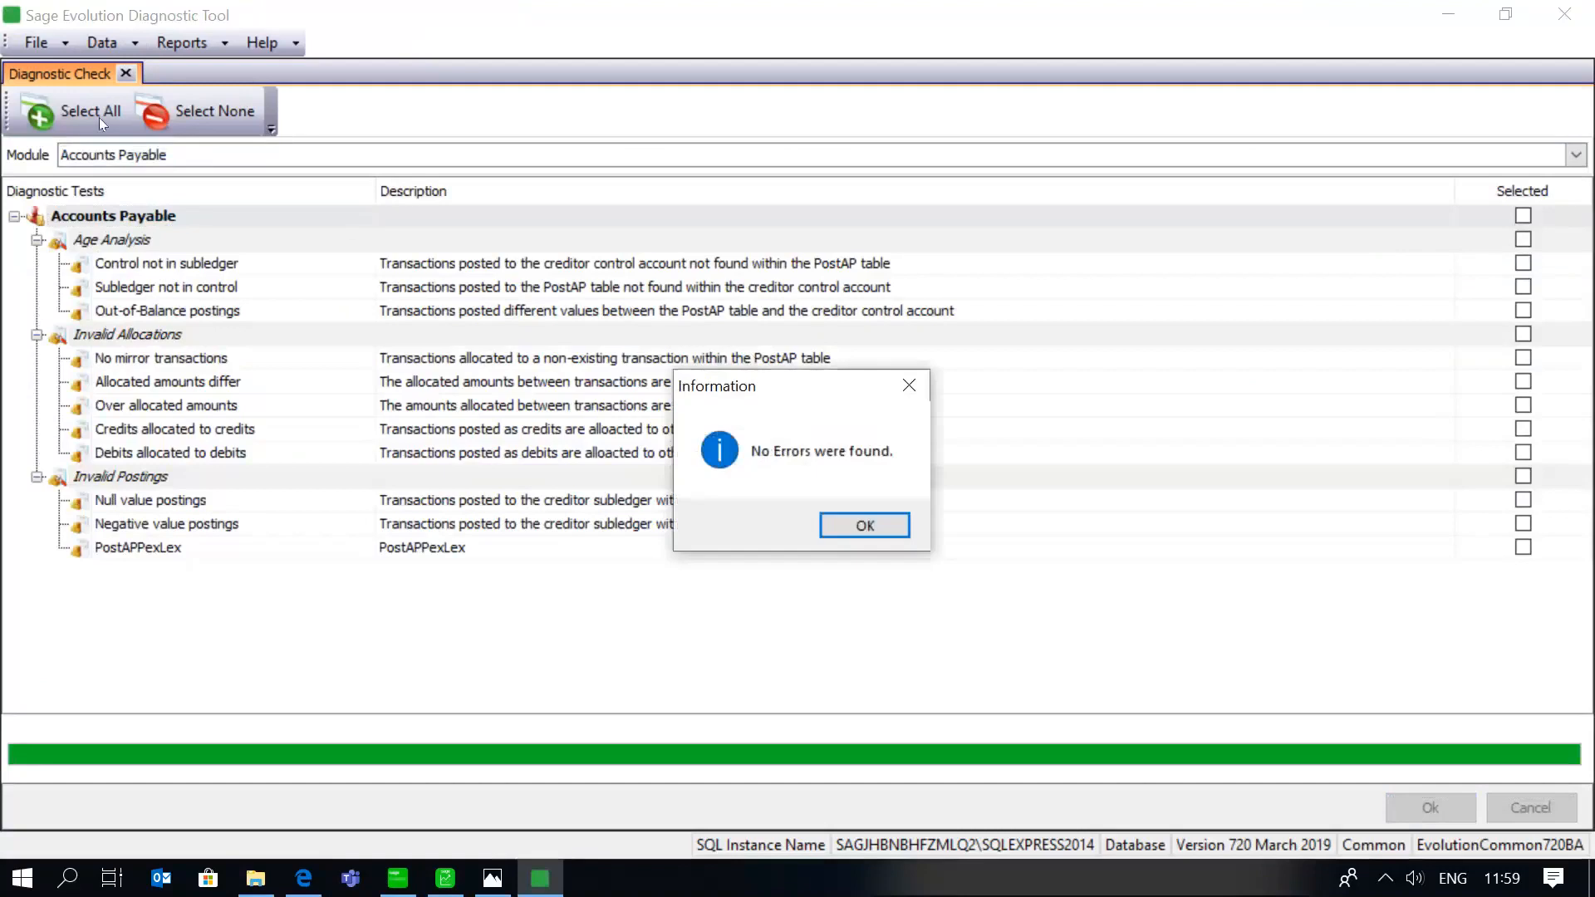
click(882, 522)
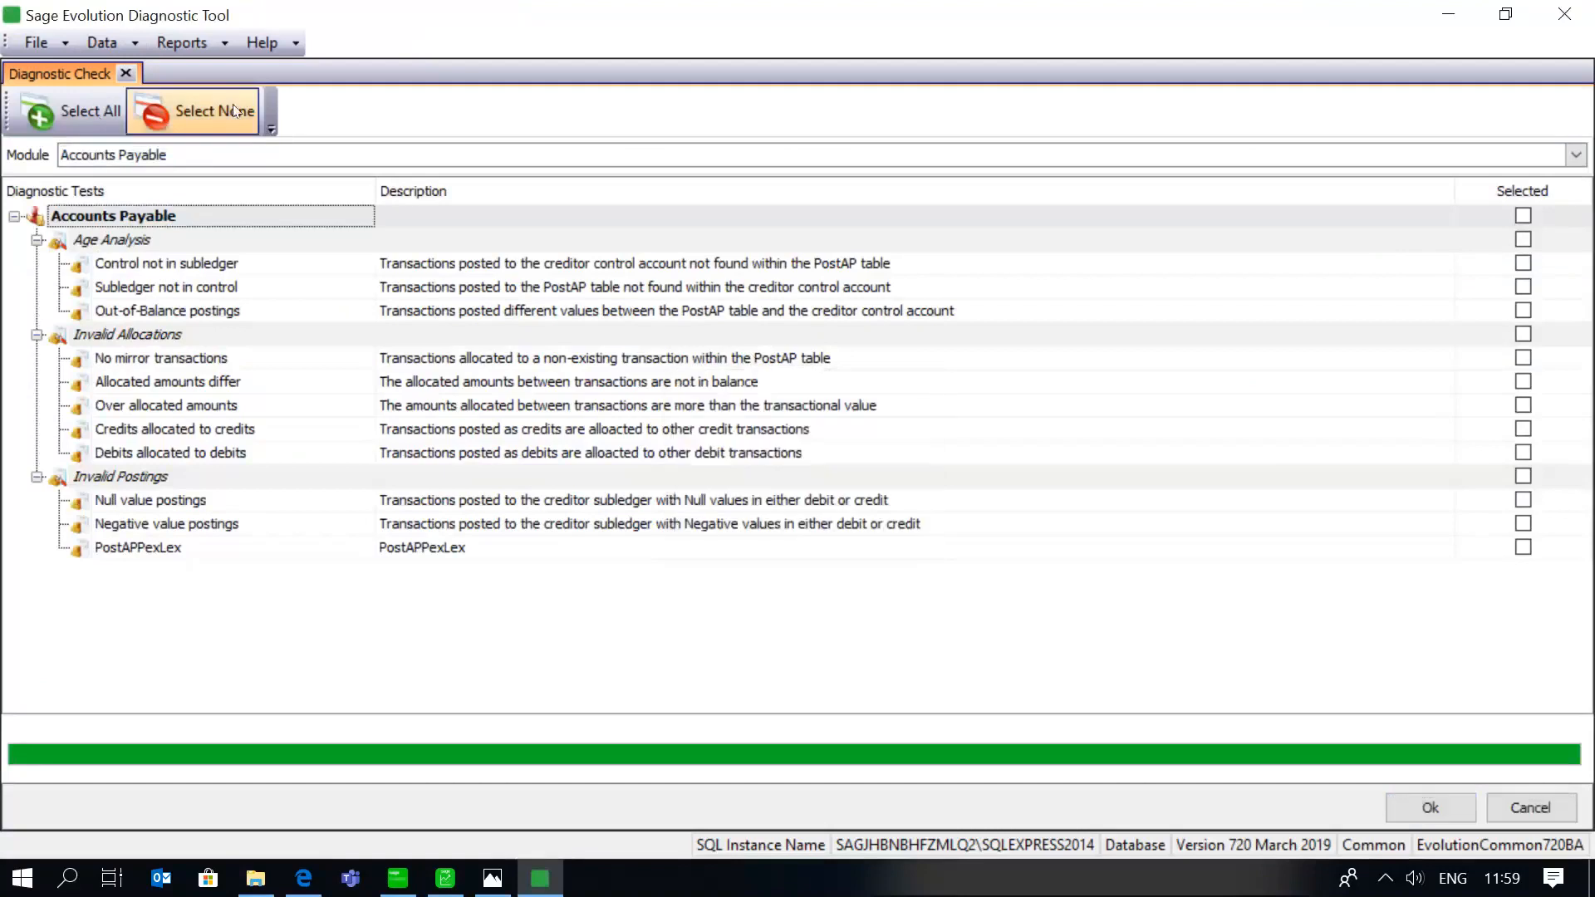
click(93, 111)
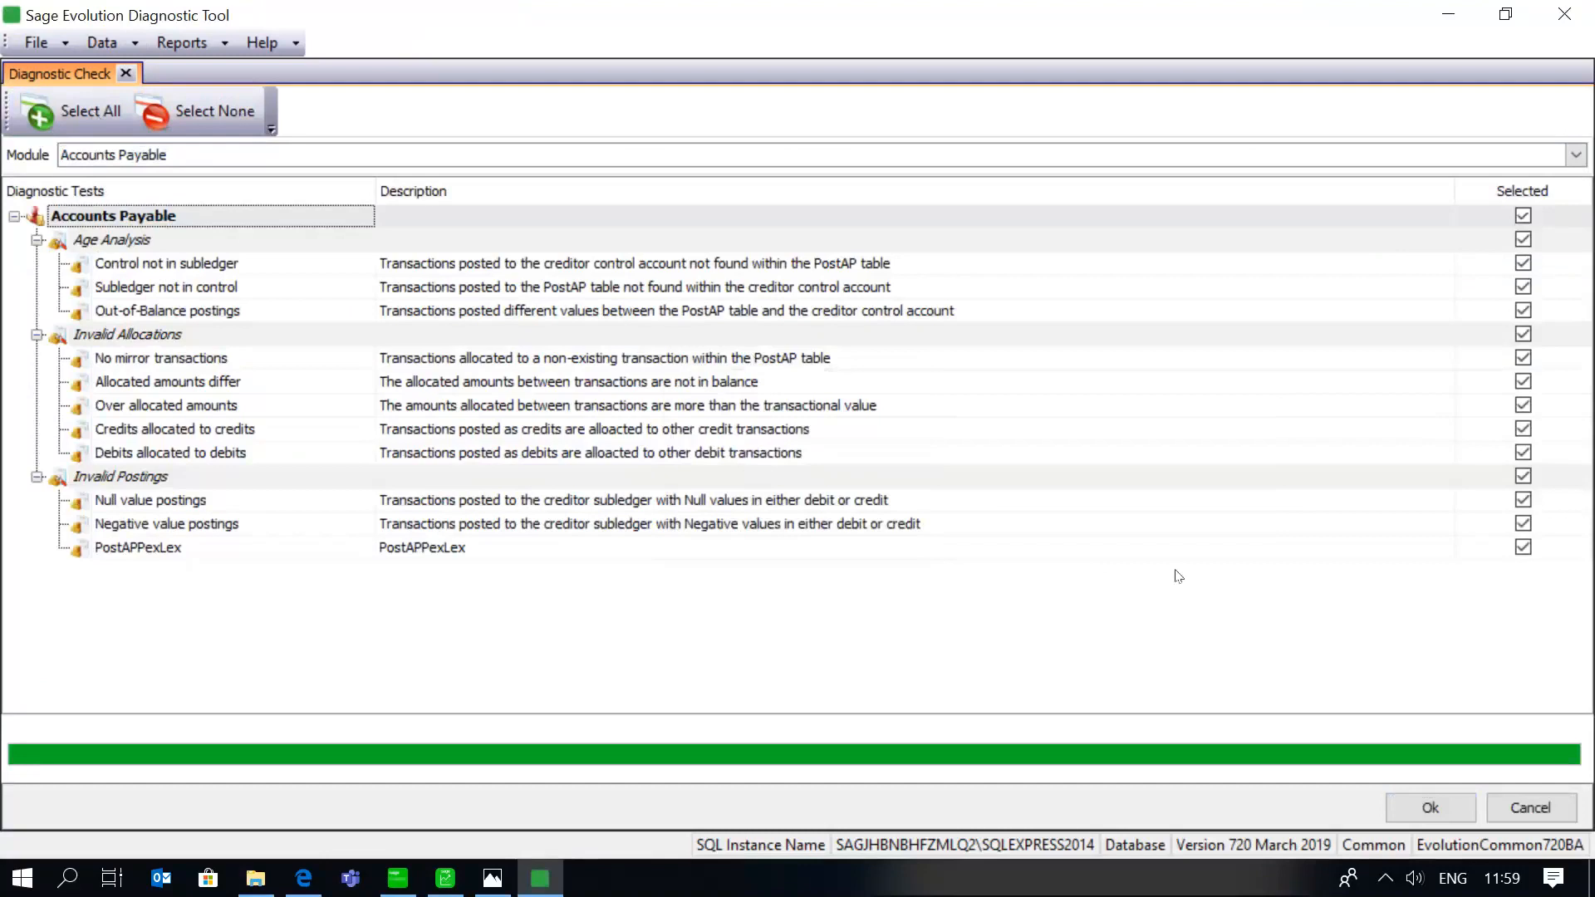
click(1460, 812)
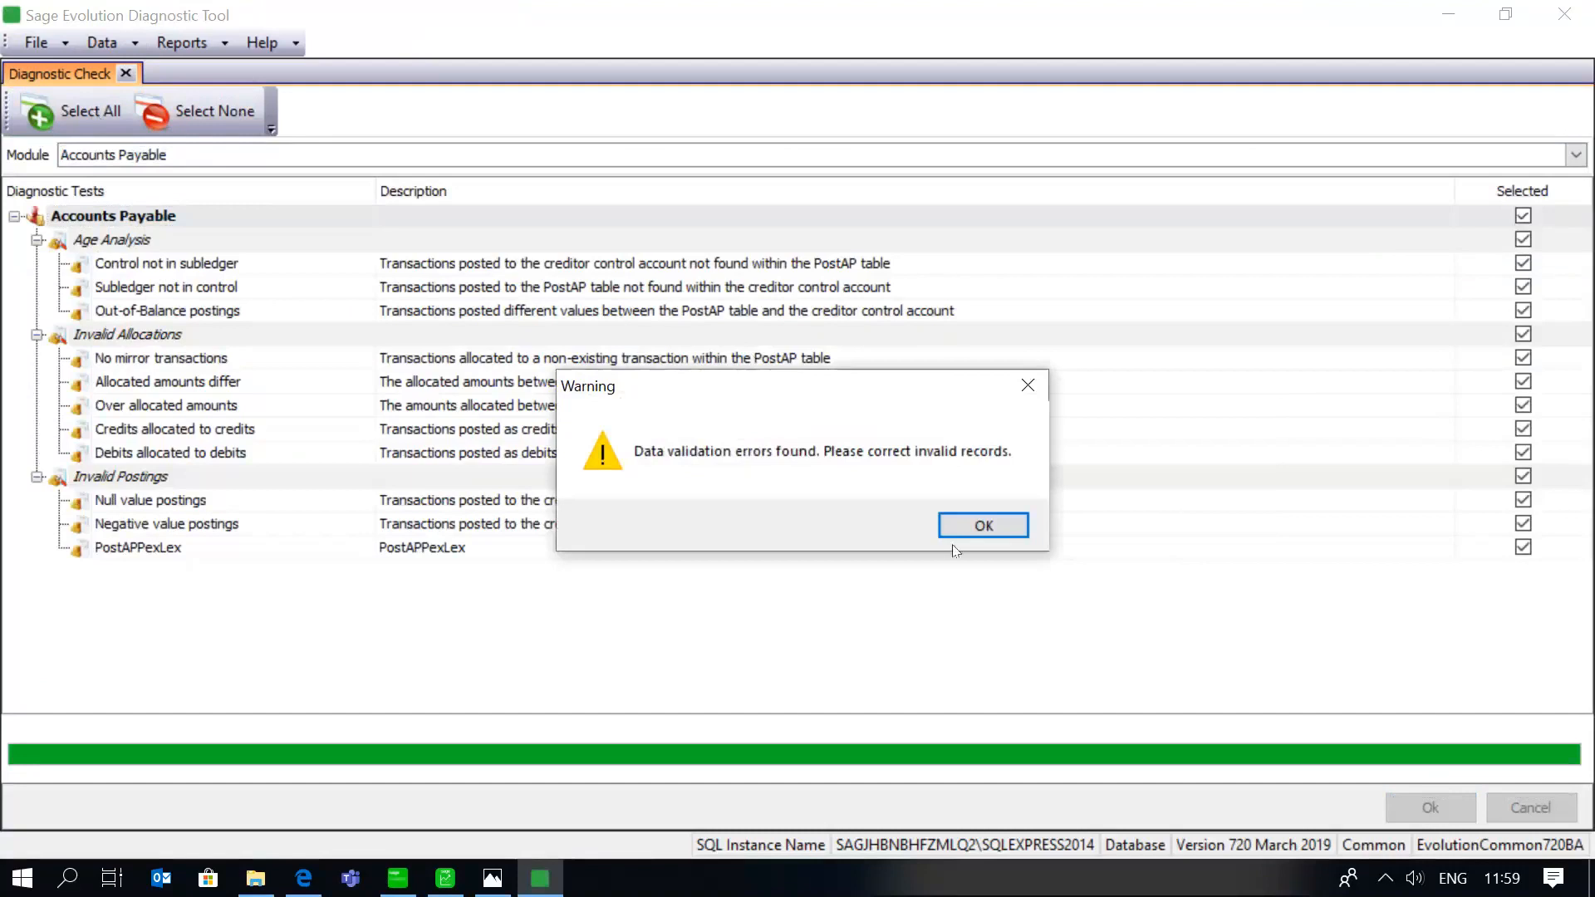
click(982, 525)
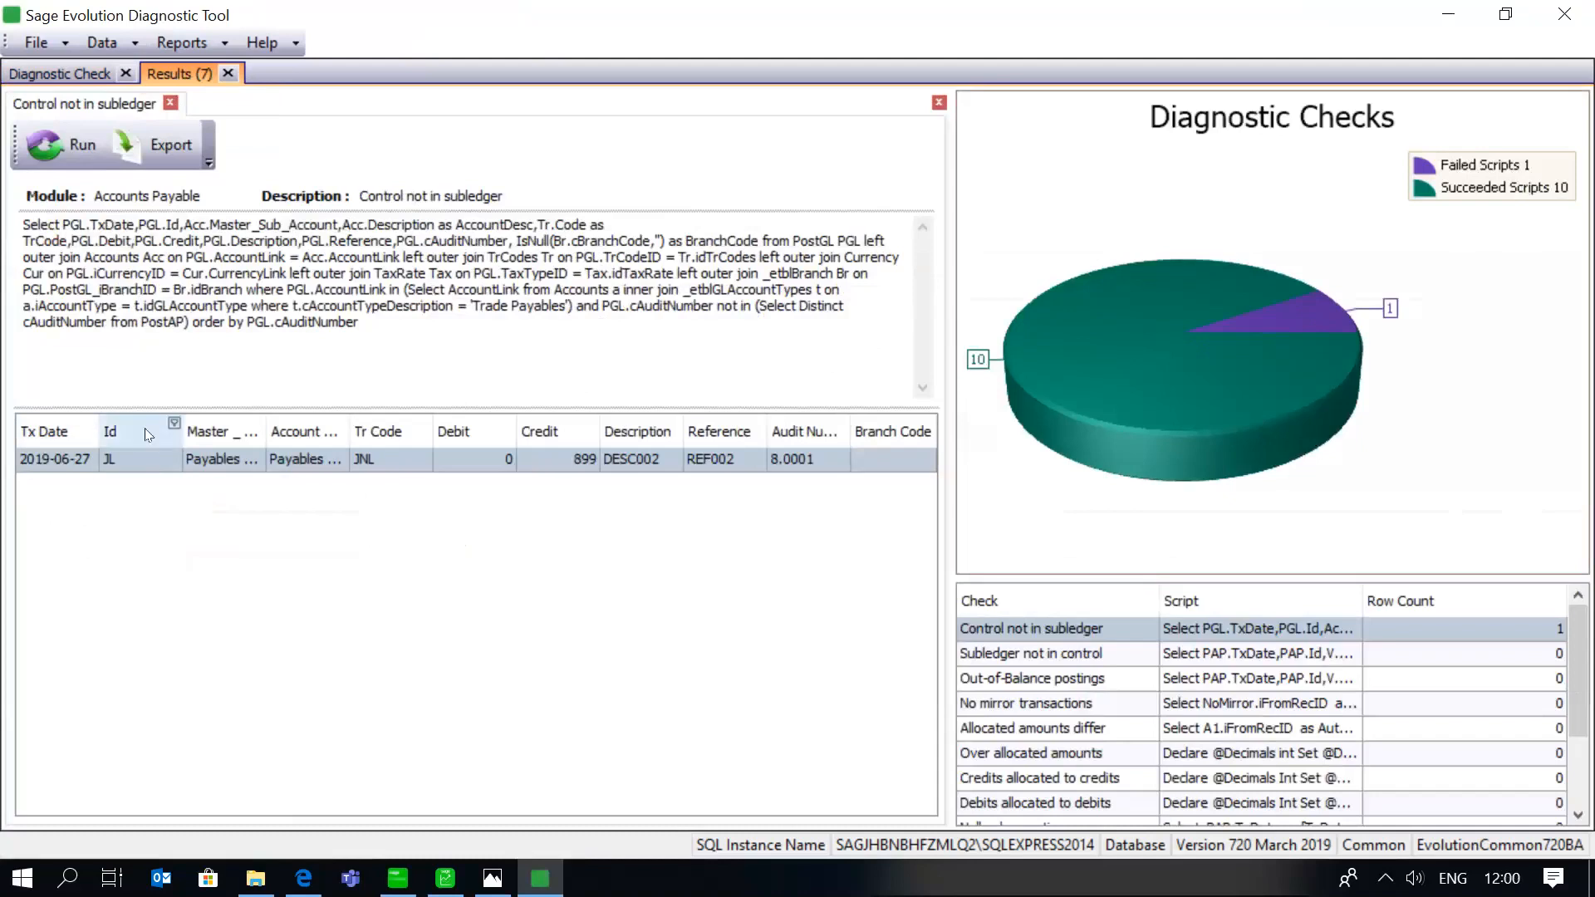
Widen the account and Audit Number columns in the Control not in subledger results and review the row counts of all checks.
drag(264, 433, 390, 428)
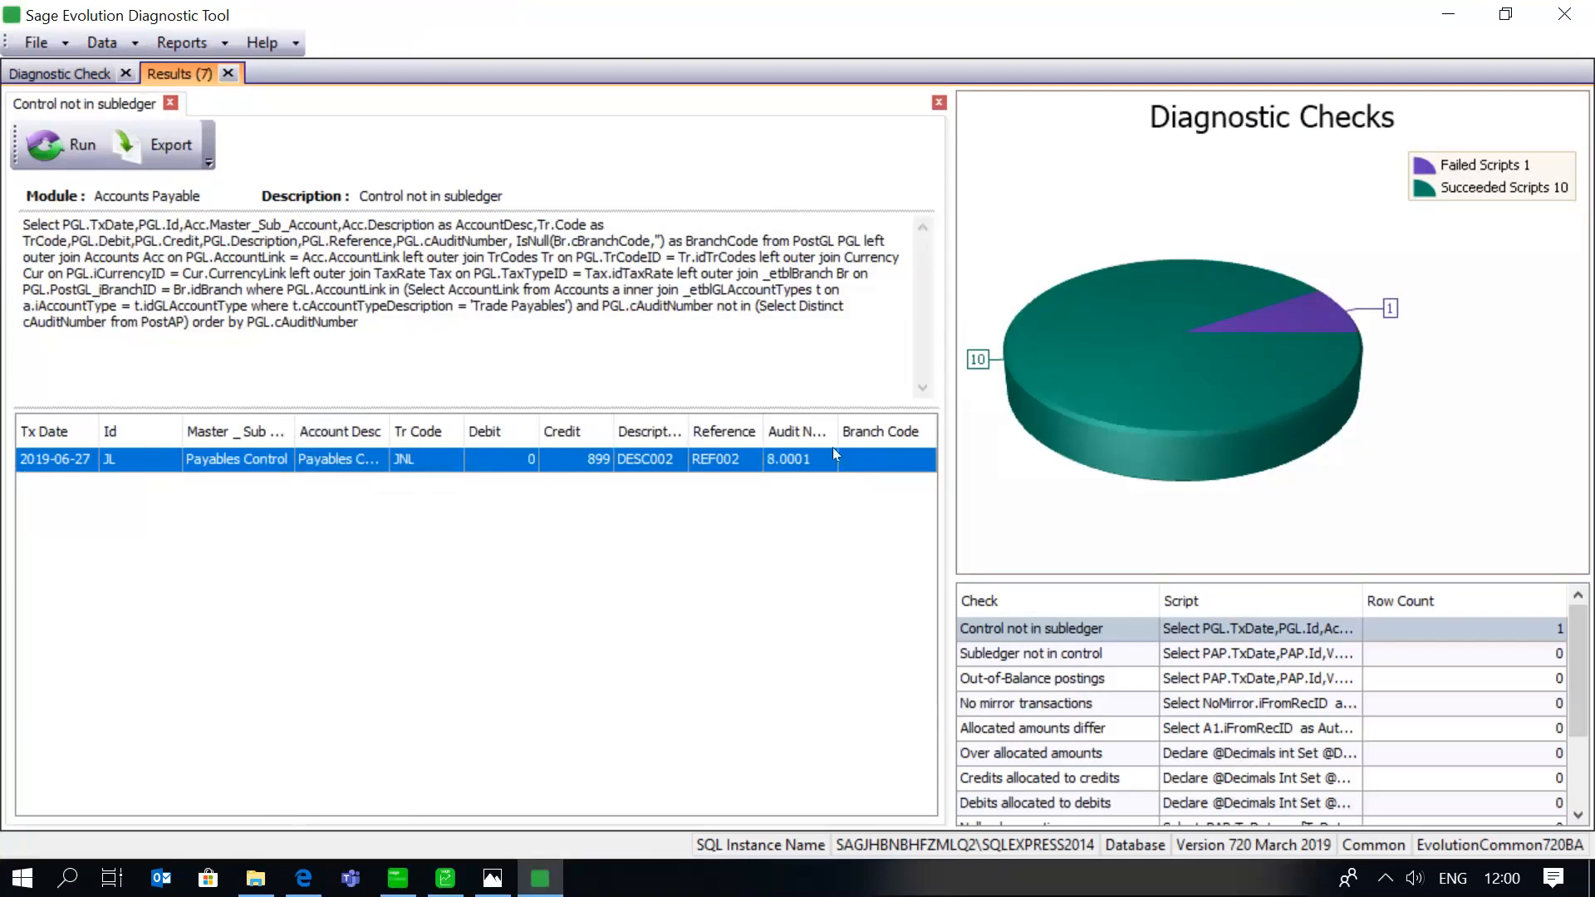
drag(837, 426, 907, 426)
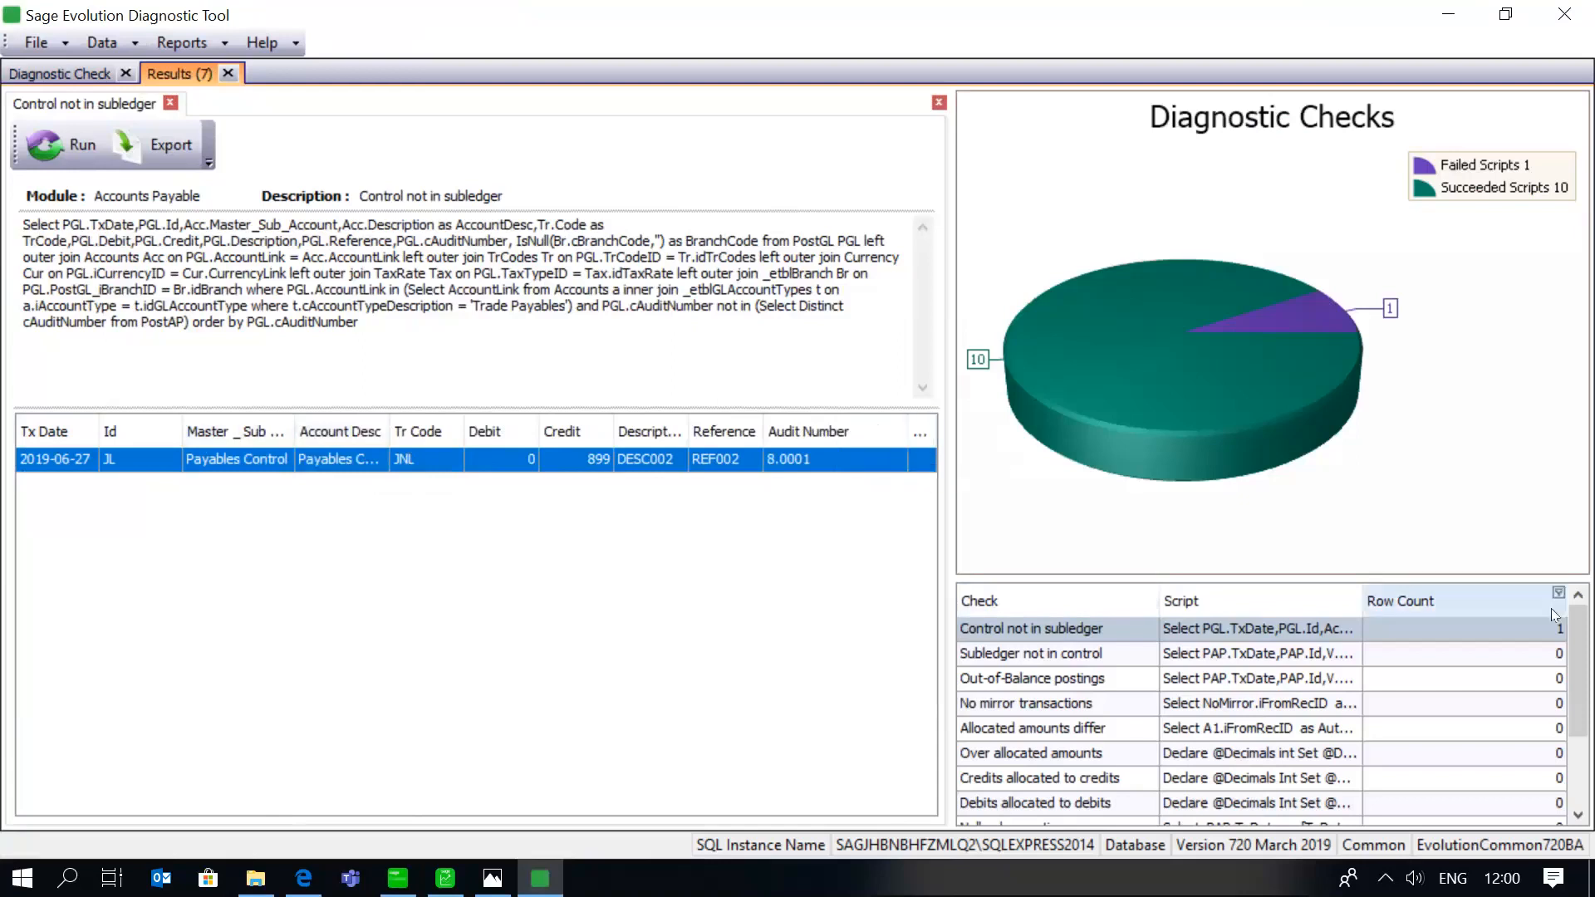
mouse_move(1584, 633)
mouse_down()
mouse_move(1585, 723)
mouse_move(1584, 665)
mouse_up()
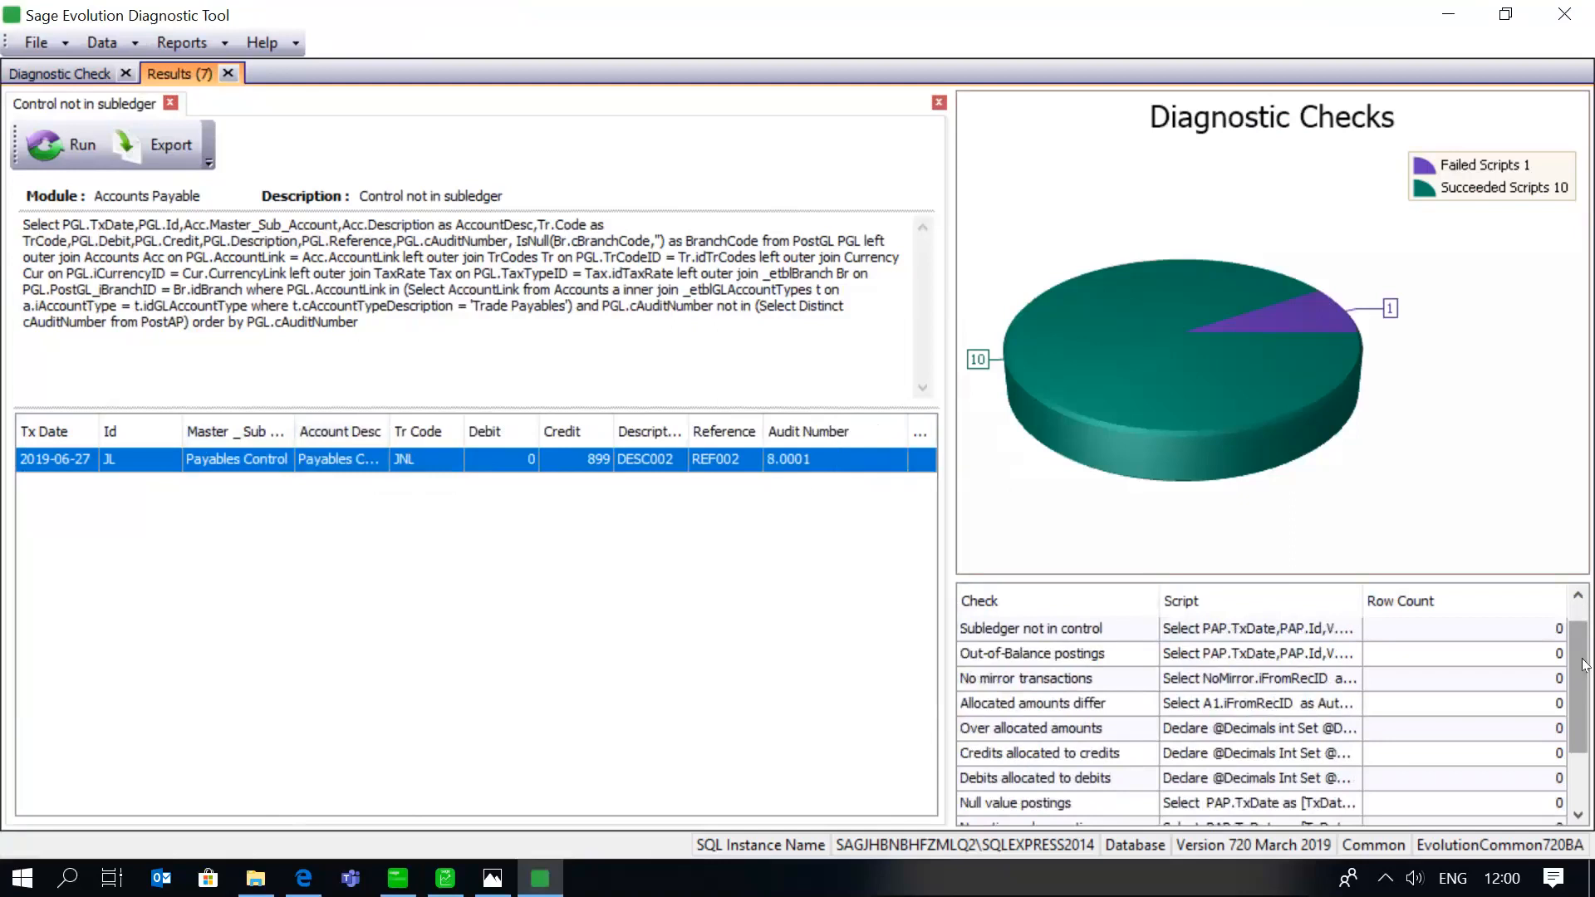
scroll(1585, 664, up, 1)
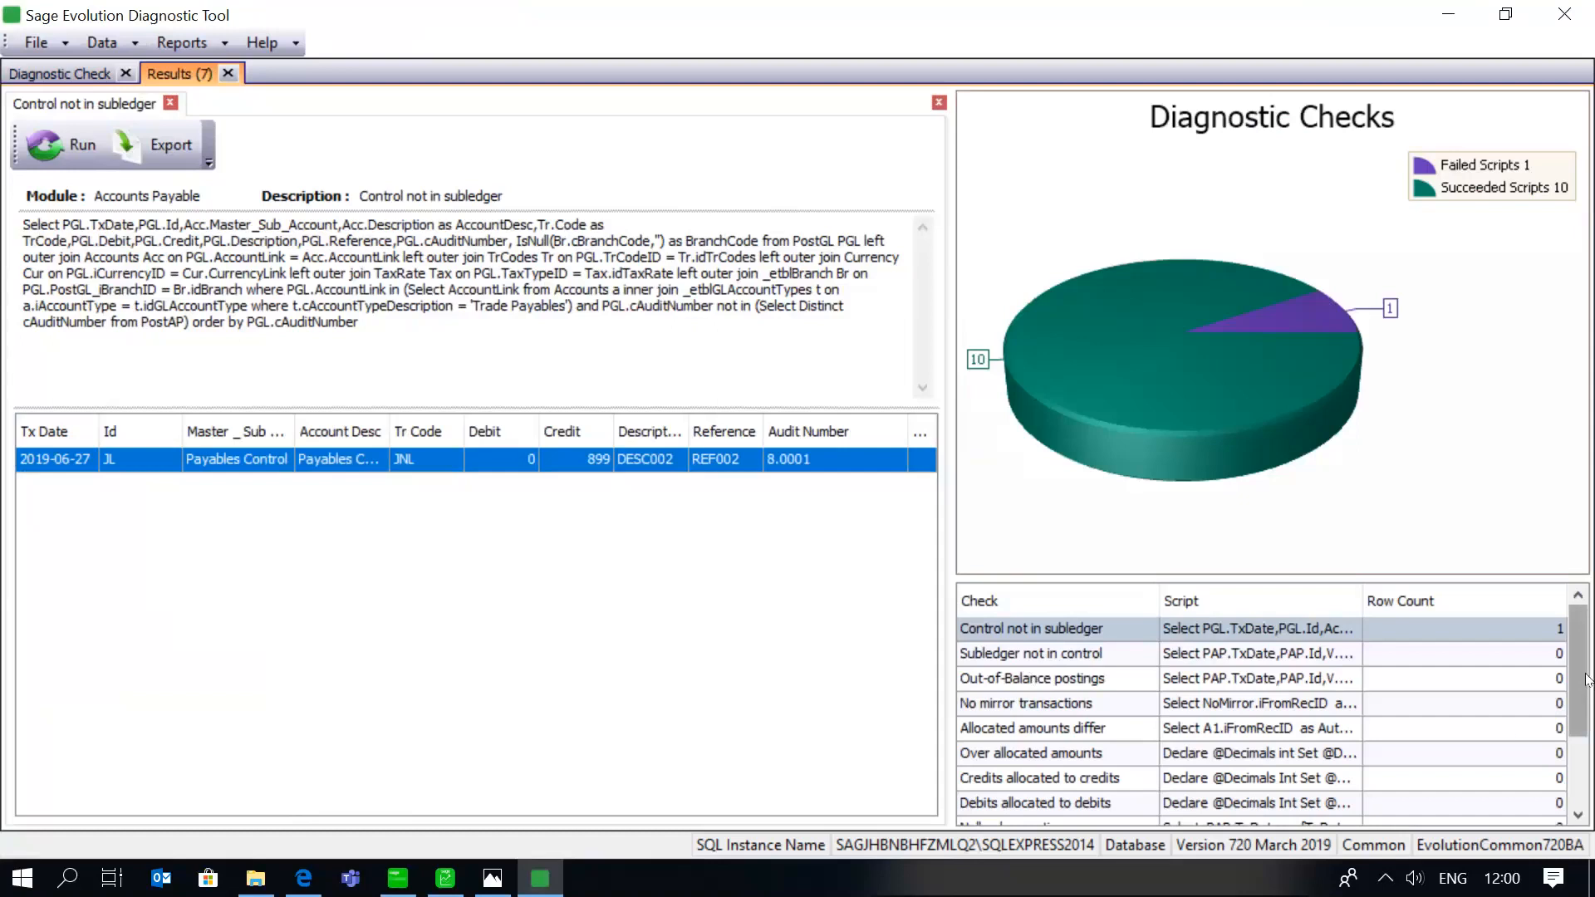
mouse_move(1586, 676)
mouse_down()
mouse_move(1586, 727)
mouse_move(1586, 697)
mouse_up()
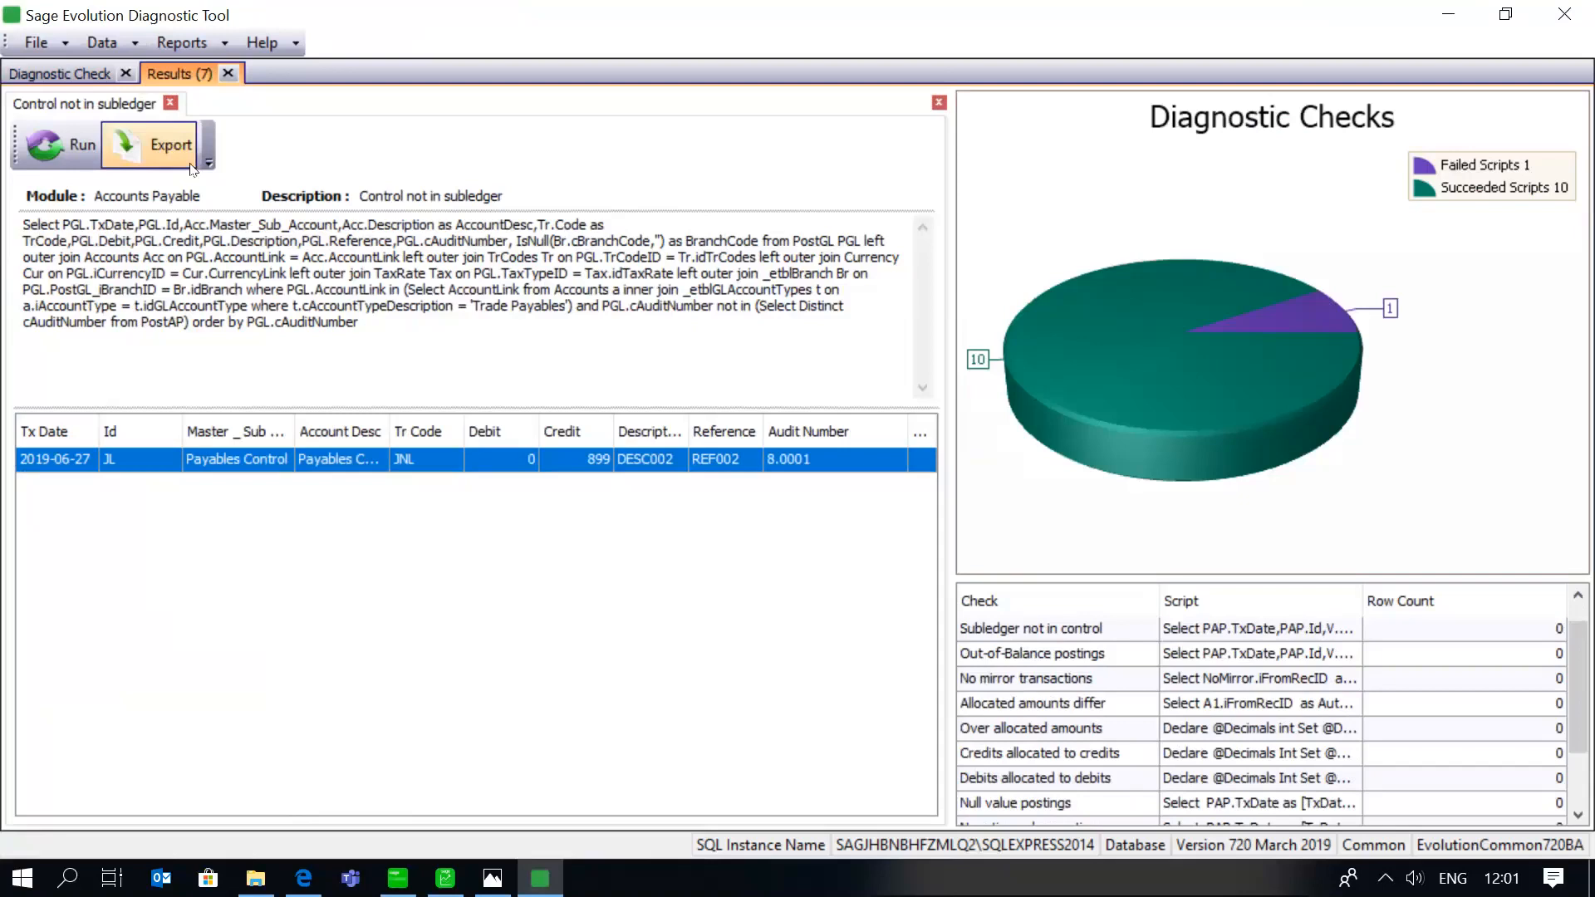
Return to the Accounts Payable diagnostic test list and look at the Diagnostic Tool's program folder in File Explorer.
click(60, 74)
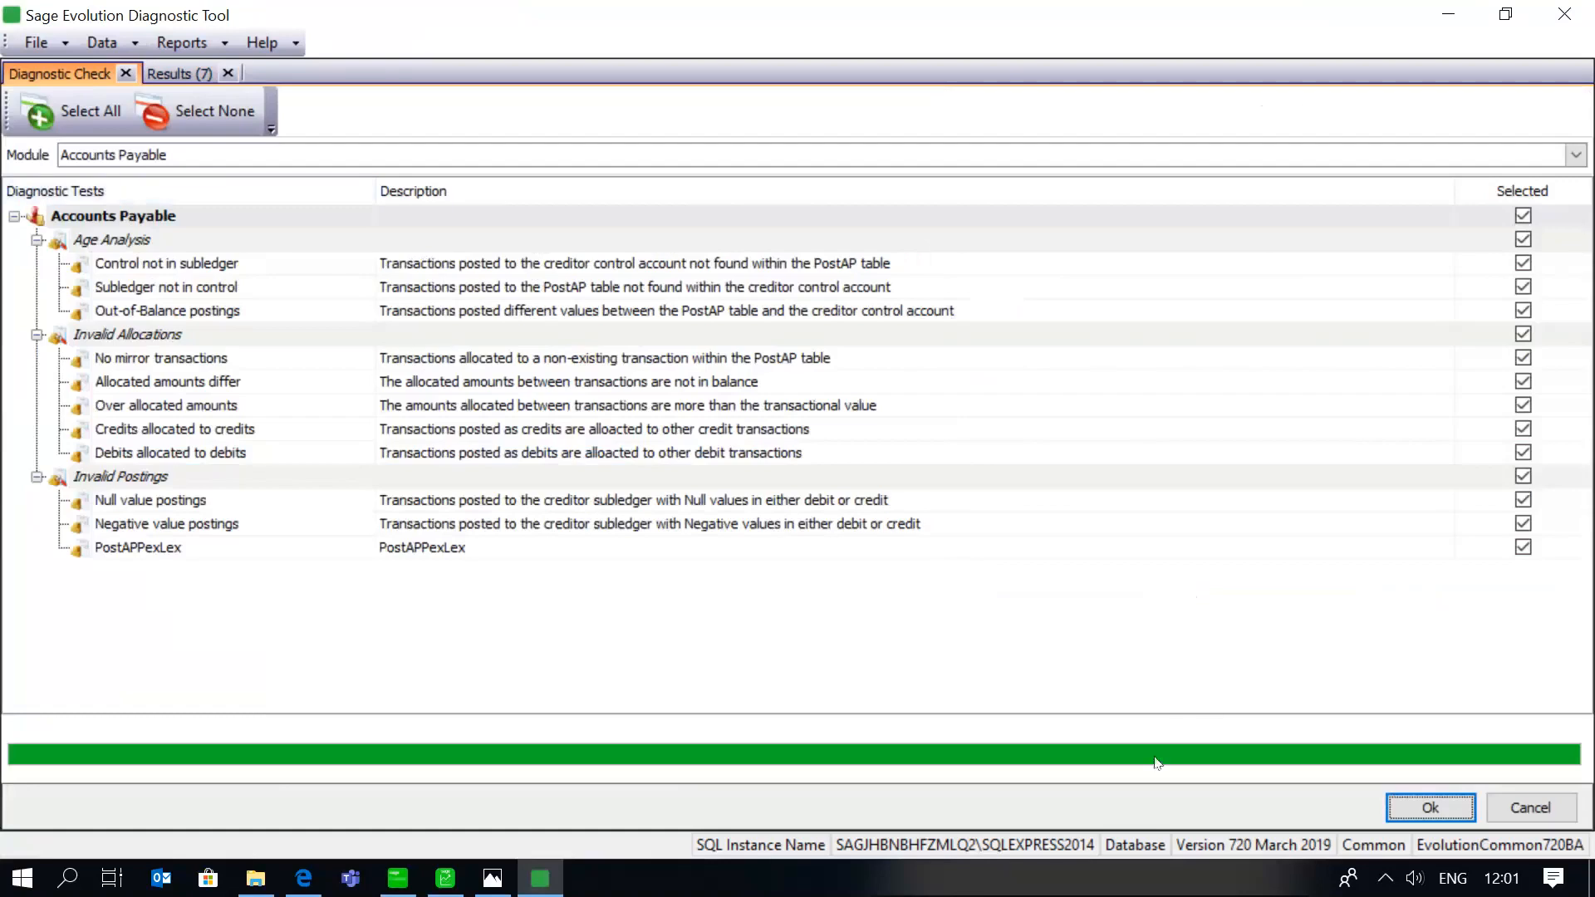
click(743, 240)
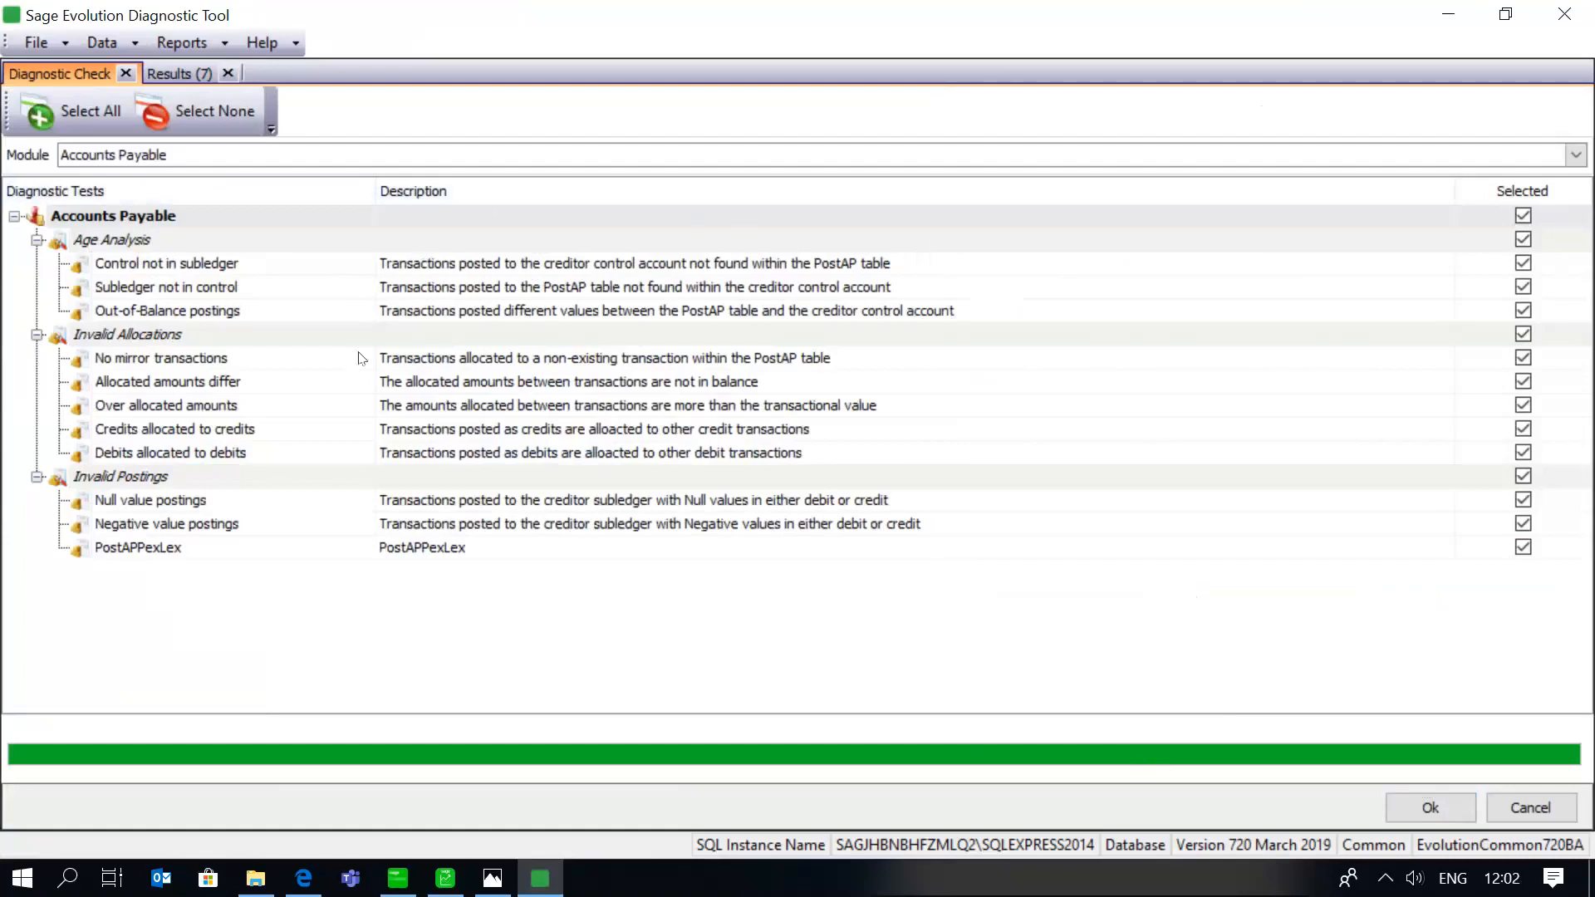
click(250, 880)
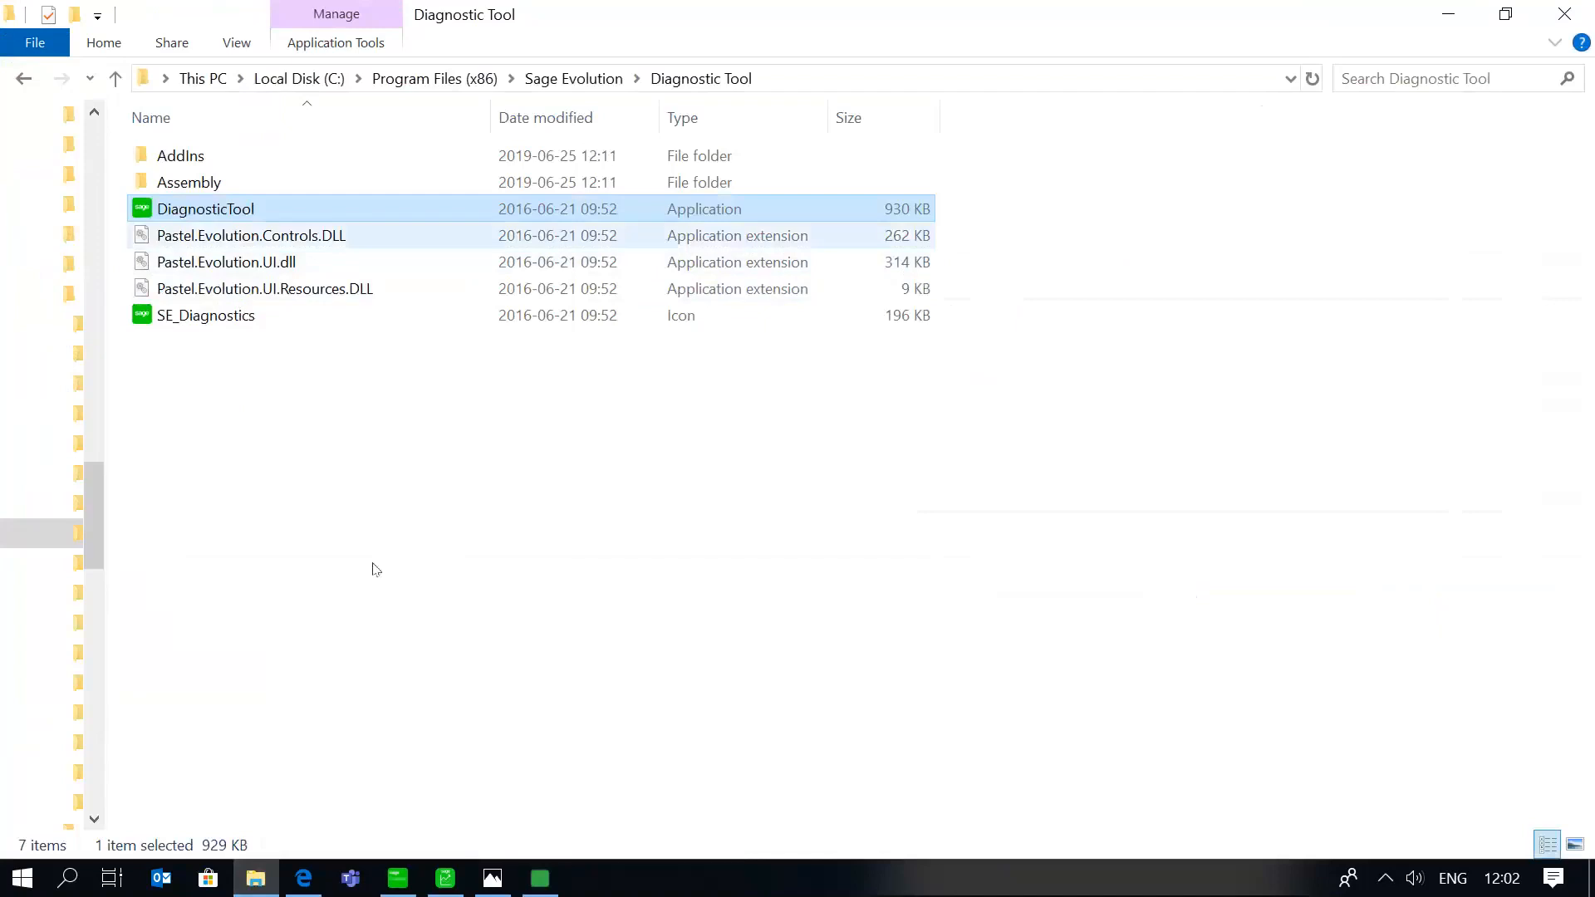
click(540, 878)
Review the File commands and the modules available for diagnostic checks, keeping Accounts Payable selected.
click(57, 51)
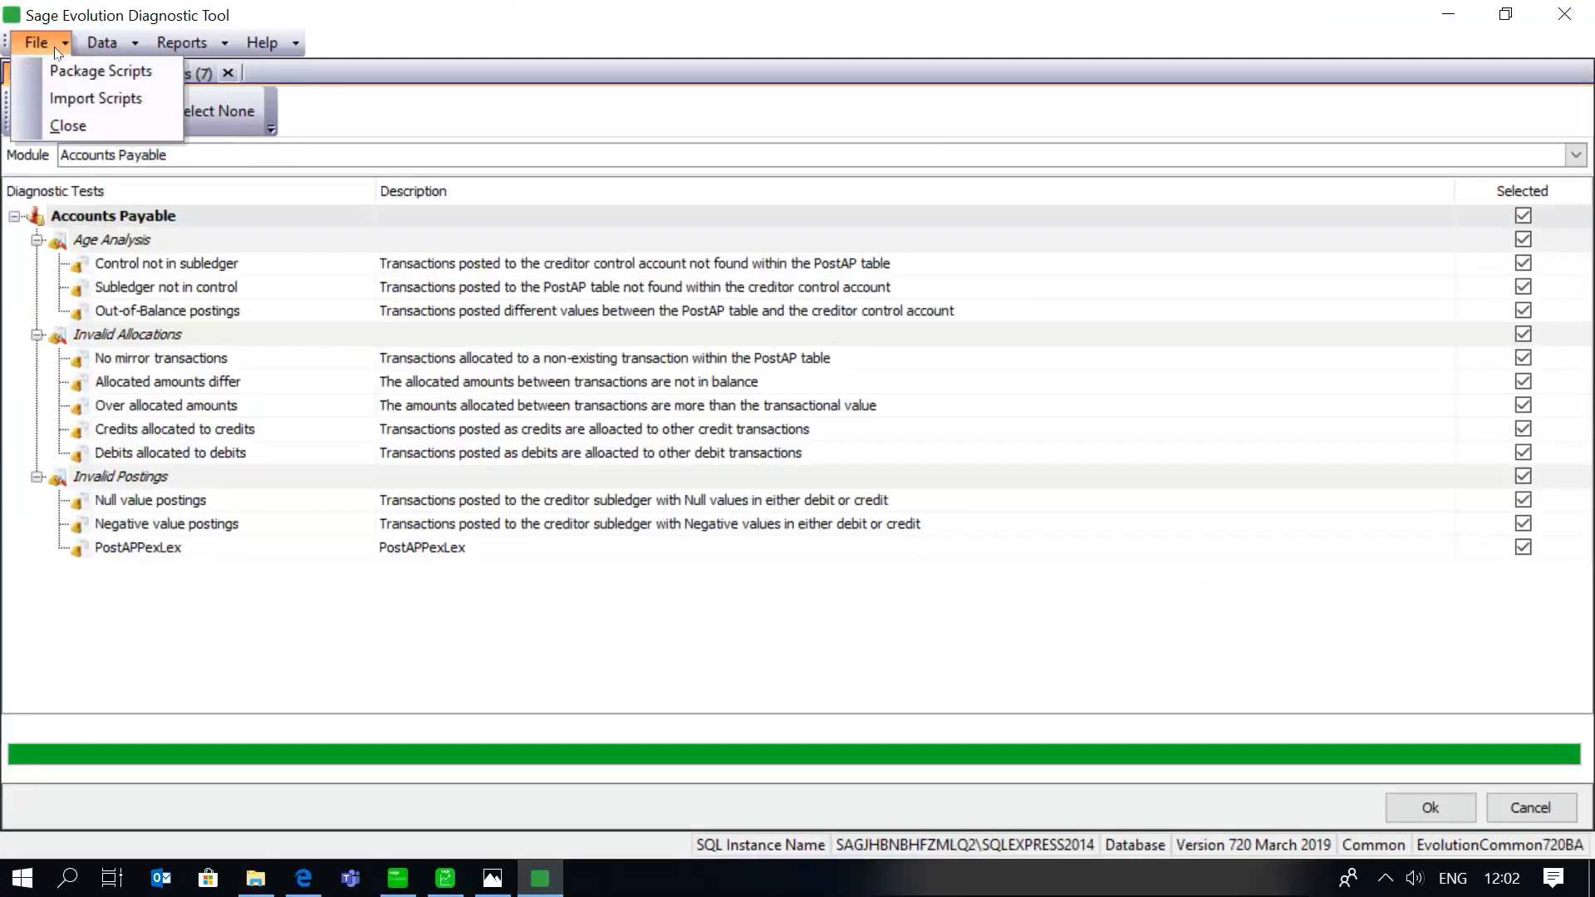
click(1575, 156)
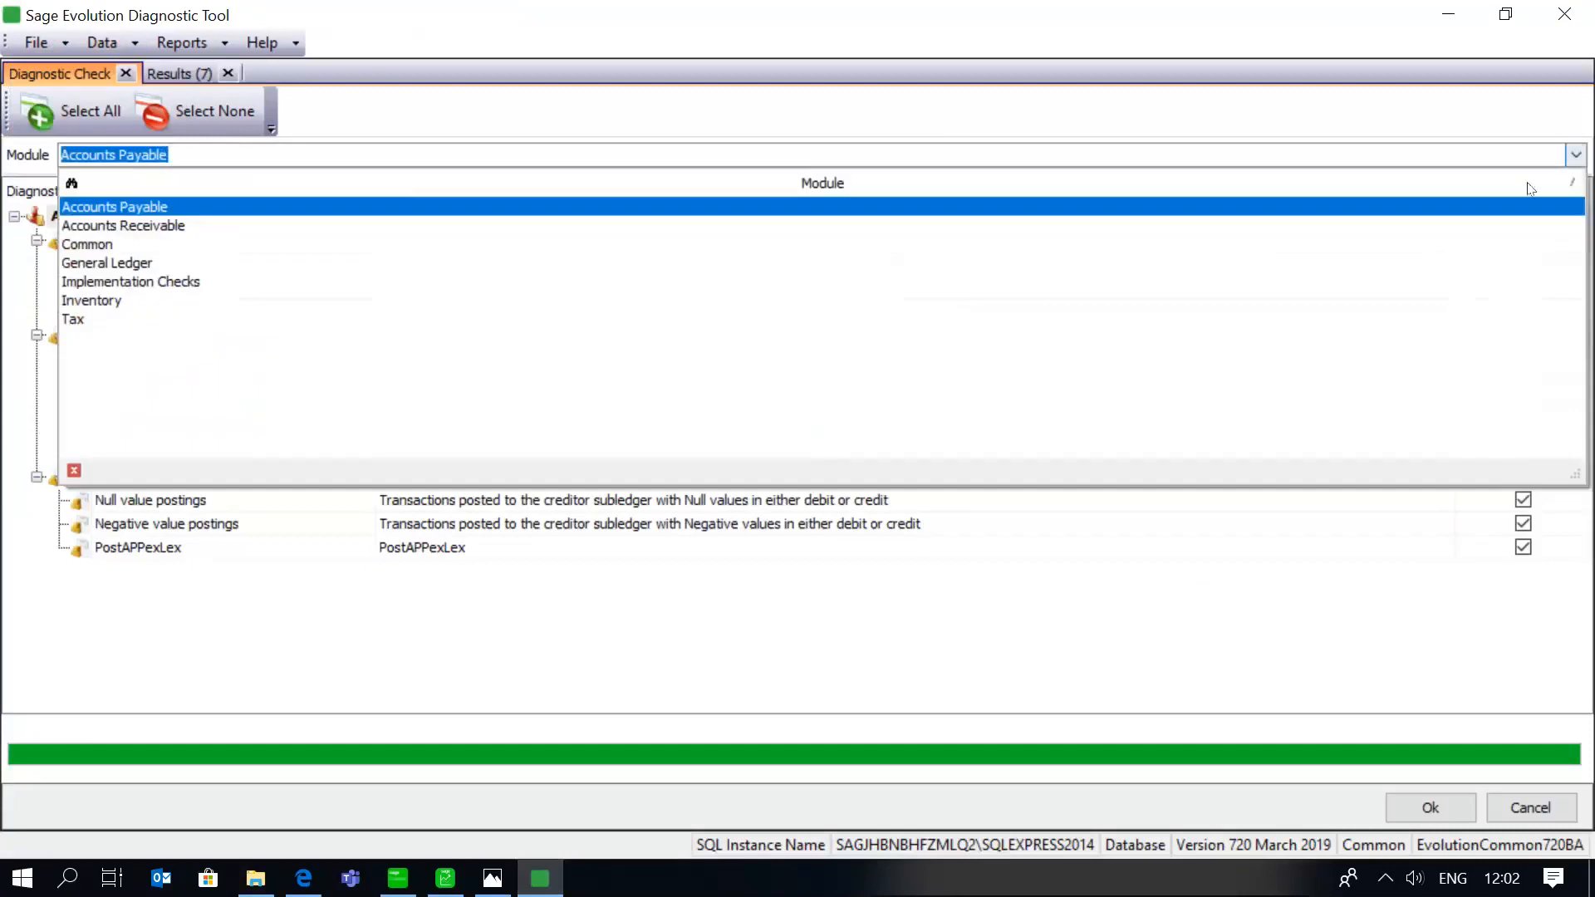
click(980, 618)
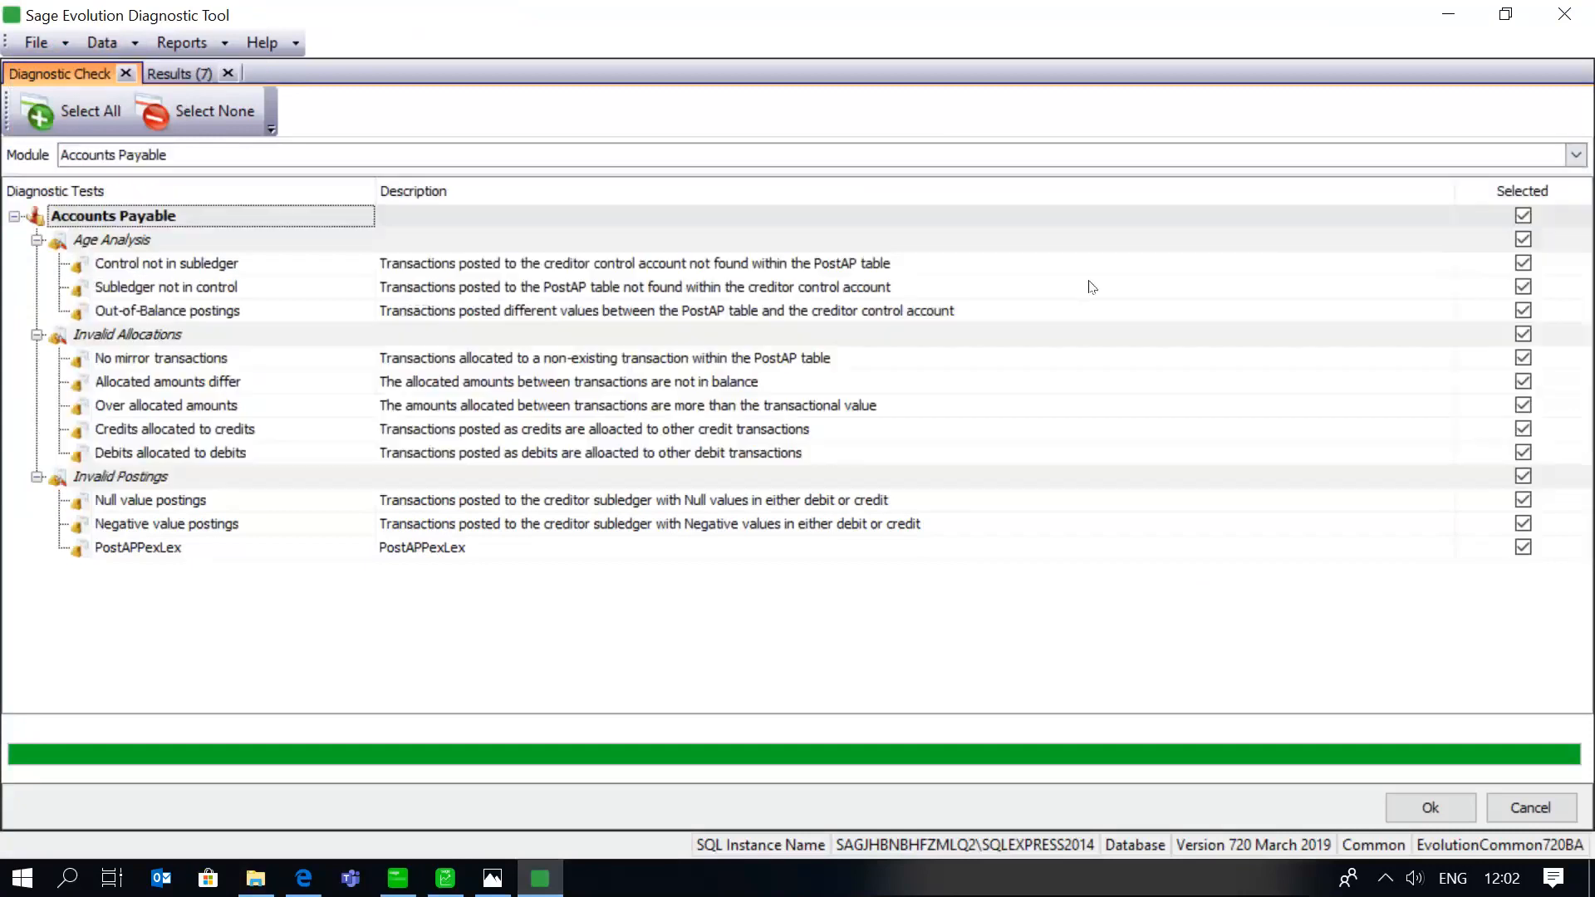